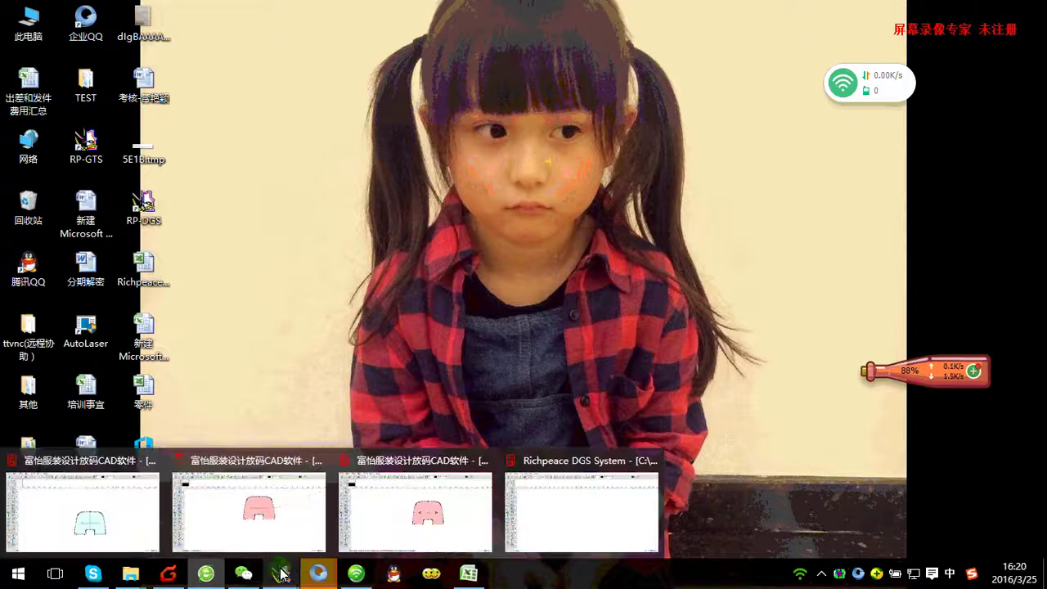
# Bring the empty Richpeace pattern window forward and launch Auto Design from the File menu
pyautogui.click(563, 490)
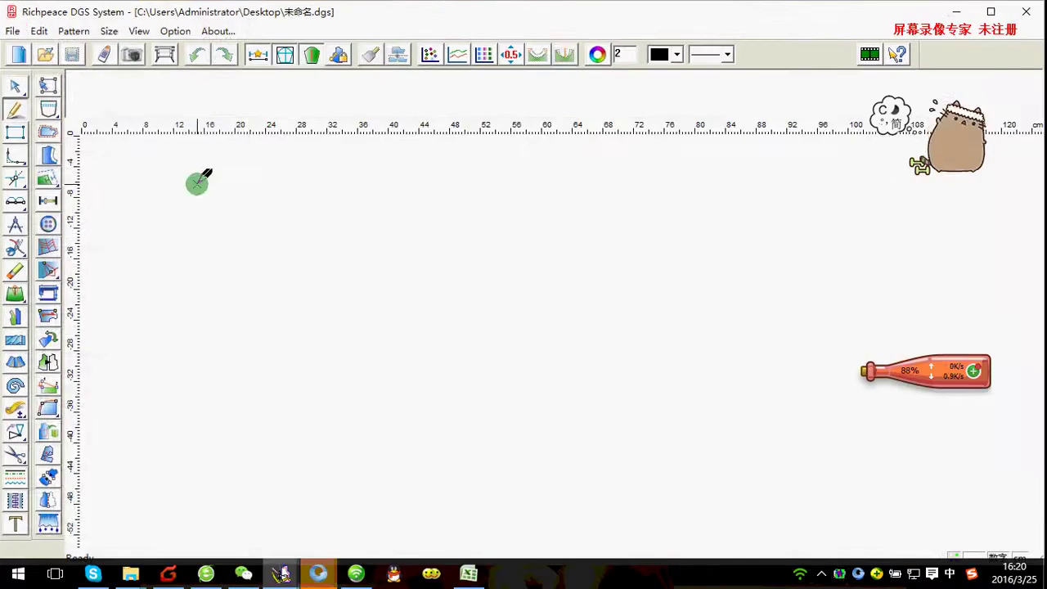
pyautogui.click(16, 32)
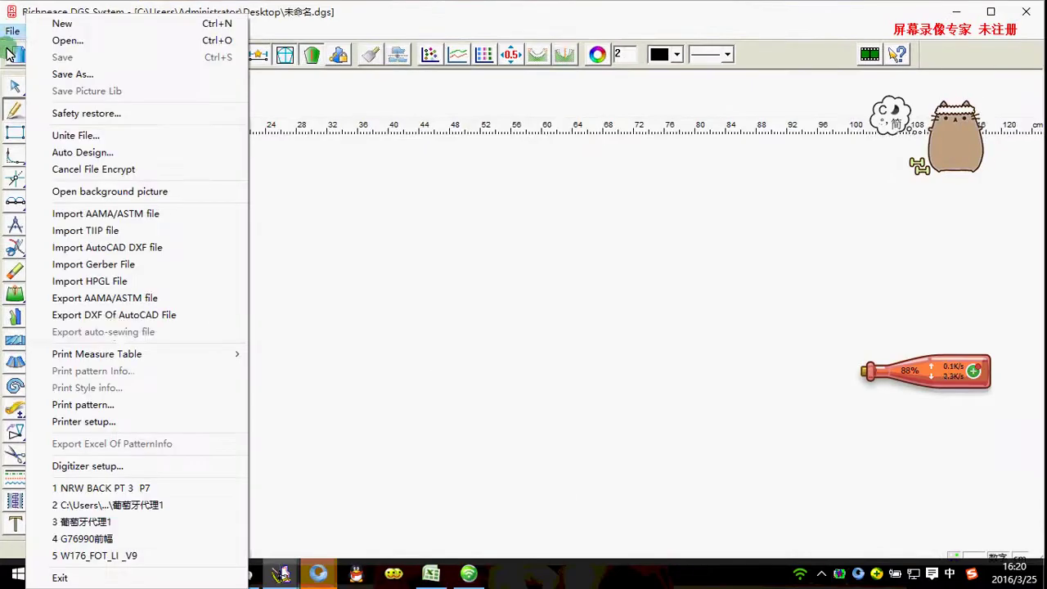
pyautogui.click(479, 280)
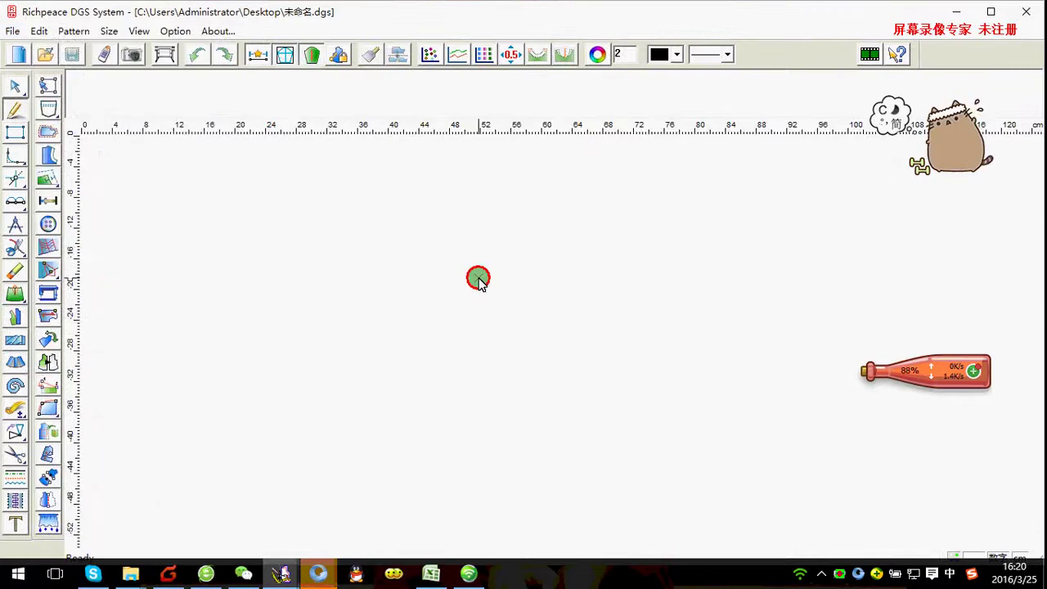
pyautogui.rightClick(253, 215)
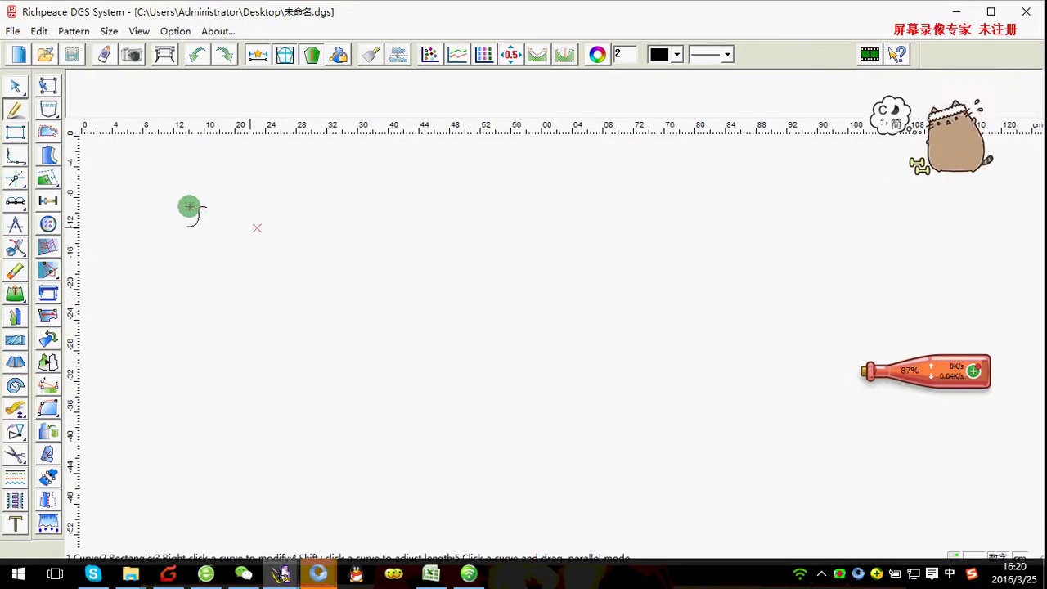
pyautogui.click(11, 32)
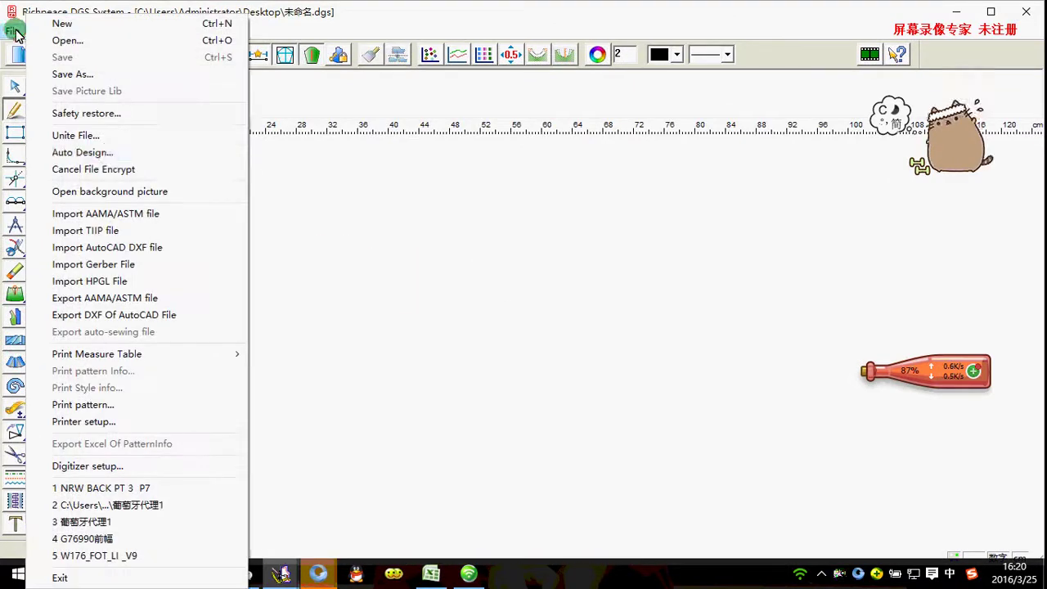
pyautogui.click(109, 153)
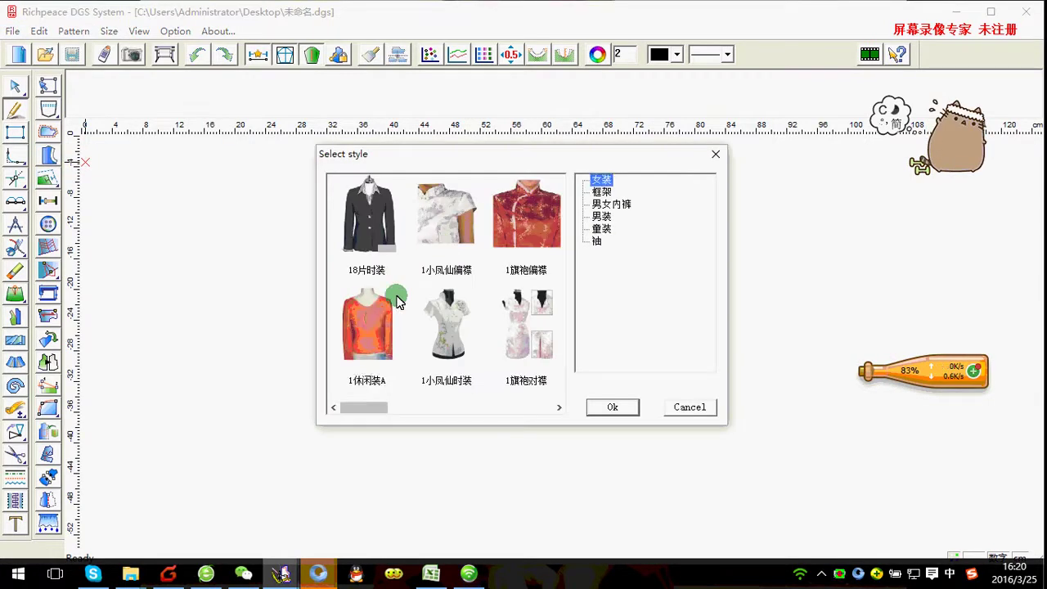
# Choose the 1休闲装A style and generate its sleeve, back and front pieces with default measurements
pyautogui.click(377, 325)
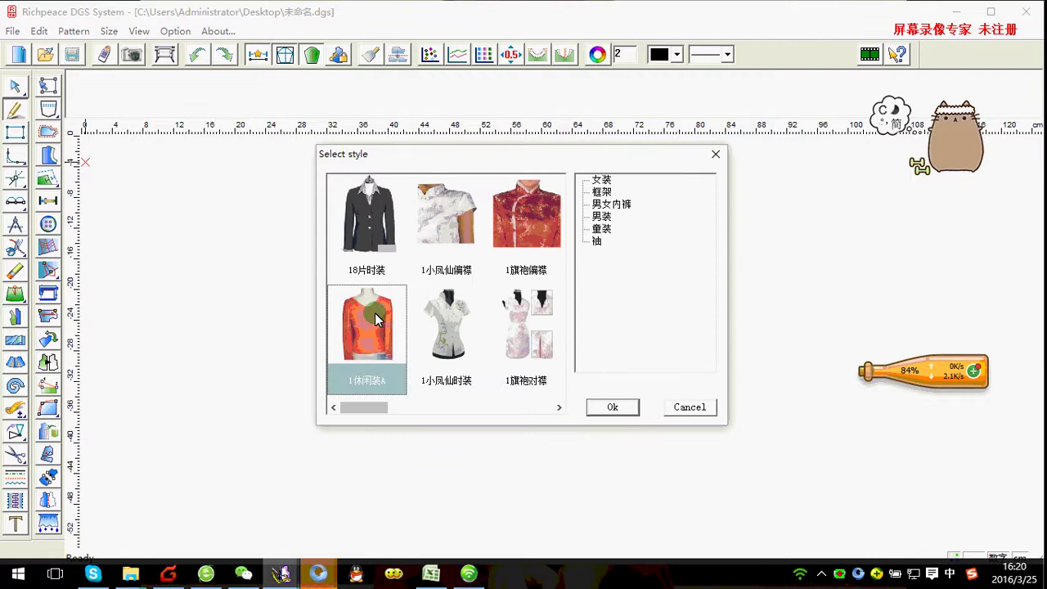
pyautogui.click(613, 407)
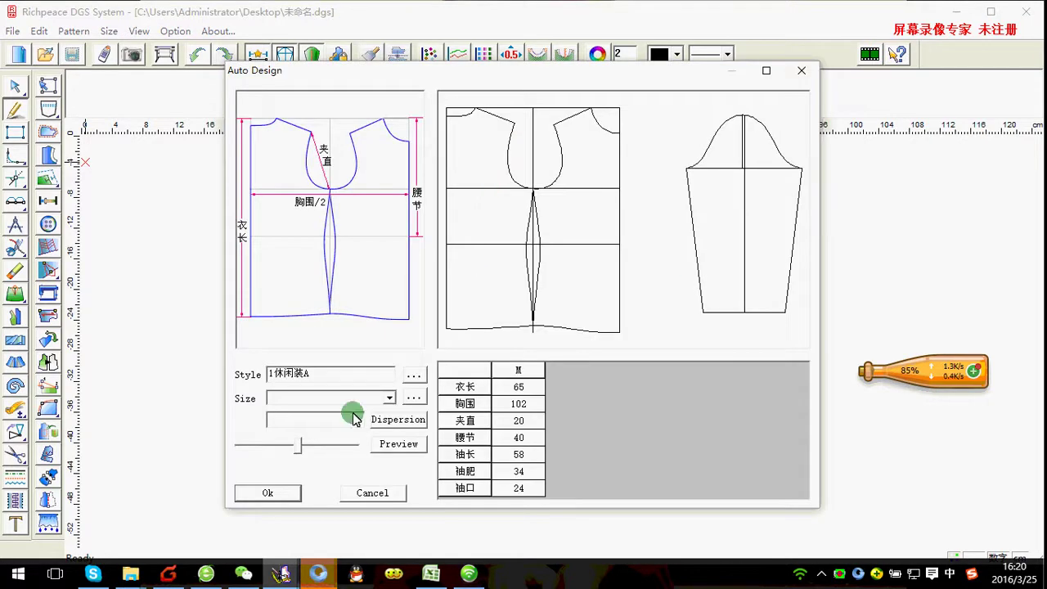
pyautogui.click(270, 493)
# Select the sleeve piece and move it beside its outline
pyautogui.click(516, 345)
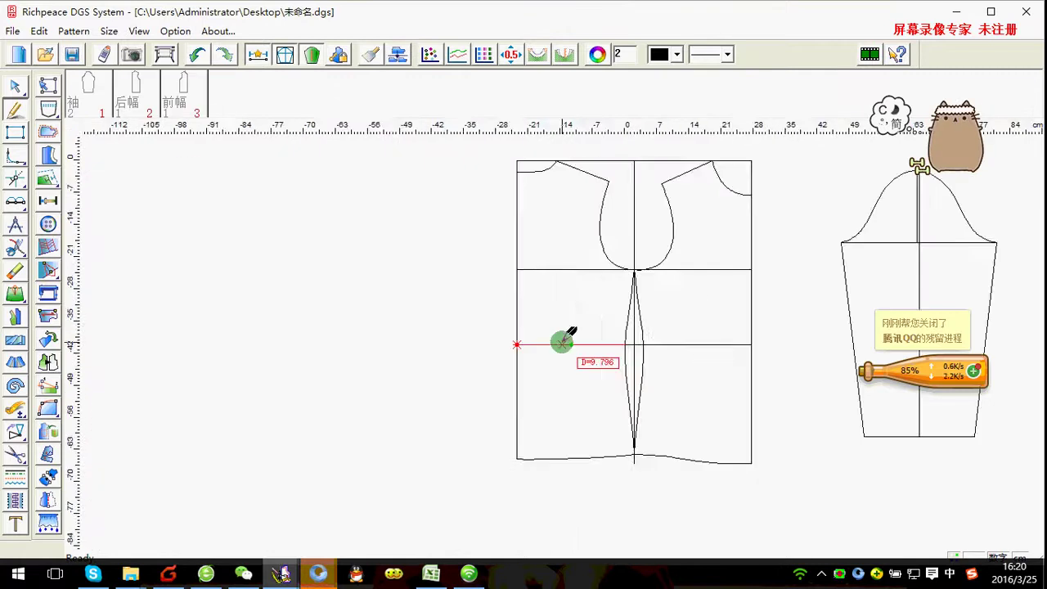
pyautogui.scroll(-2, 563, 342)
pyautogui.scroll(-1, 561, 341)
pyautogui.scroll(1, 561, 341)
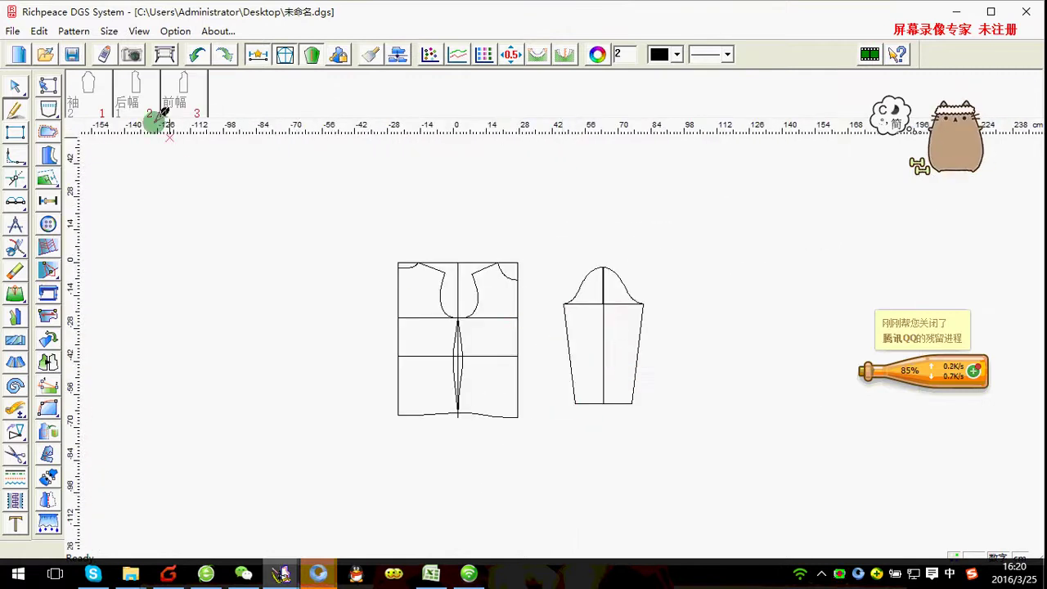
pyautogui.click(86, 98)
pyautogui.scroll(-1, 561, 343)
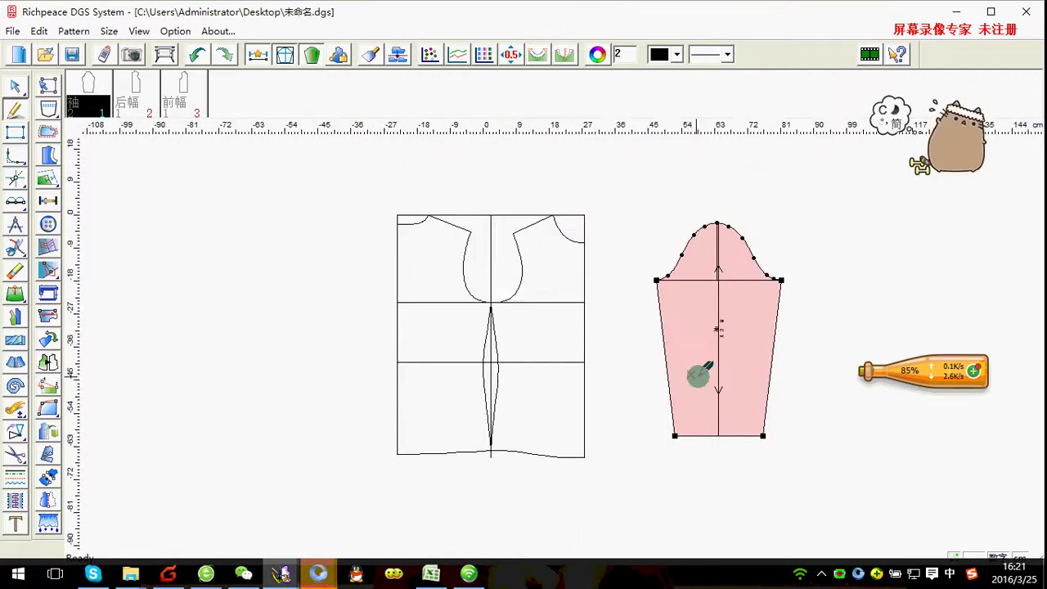
pyautogui.moveTo(698, 374); pyautogui.dragTo(645, 335)
pyautogui.scroll(-1, 562, 343)
pyautogui.scroll(-1, 645, 335)
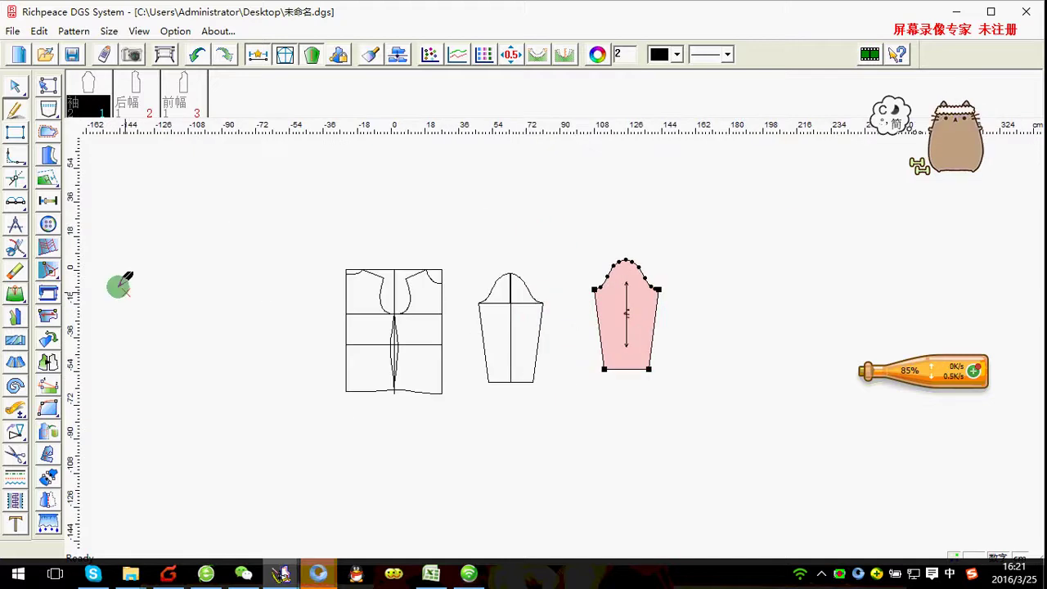
# Erase the front bodice draft and the spare sleeve outline
pyautogui.moveTo(269, 227); pyautogui.dragTo(516, 396)
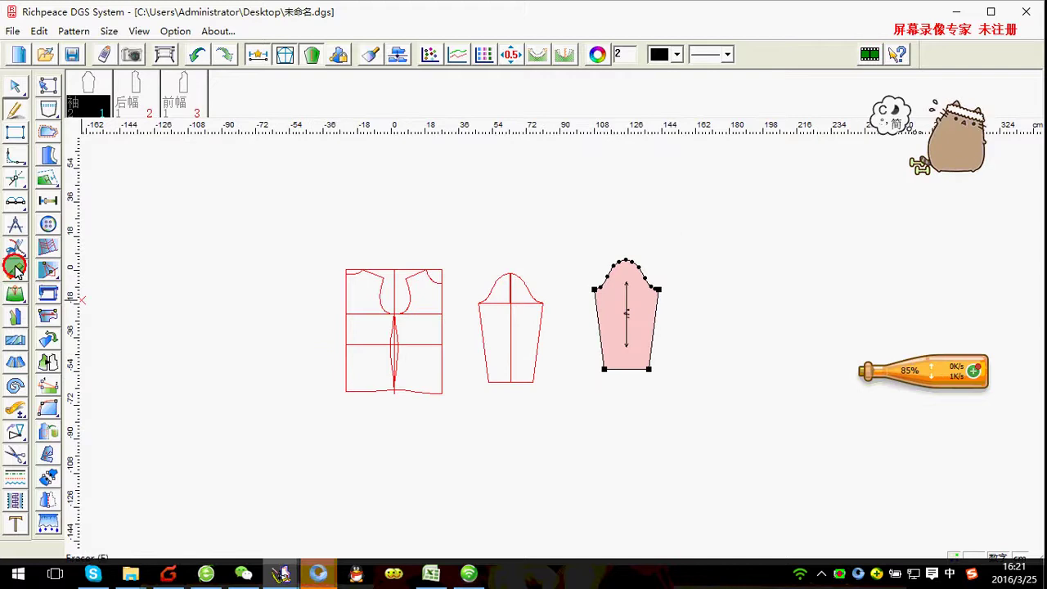
pyautogui.click(15, 269)
pyautogui.moveTo(327, 227); pyautogui.dragTo(561, 412)
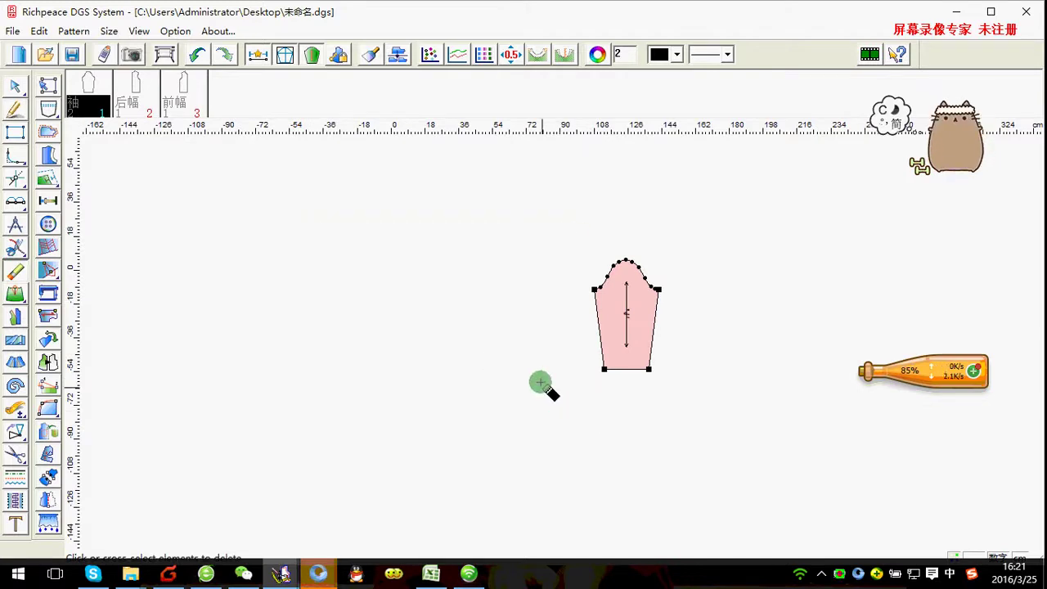
# Remove the grainline from the pink sleeve piece
pyautogui.click(49, 316)
pyautogui.moveTo(771, 410); pyautogui.dragTo(473, 314, button='middle')
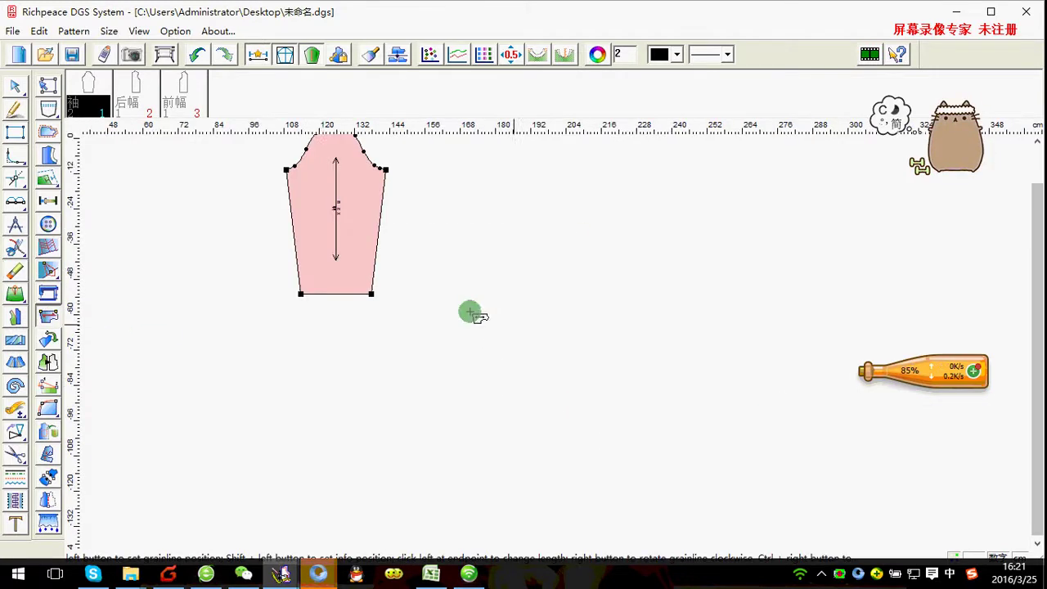
pyautogui.click(331, 267)
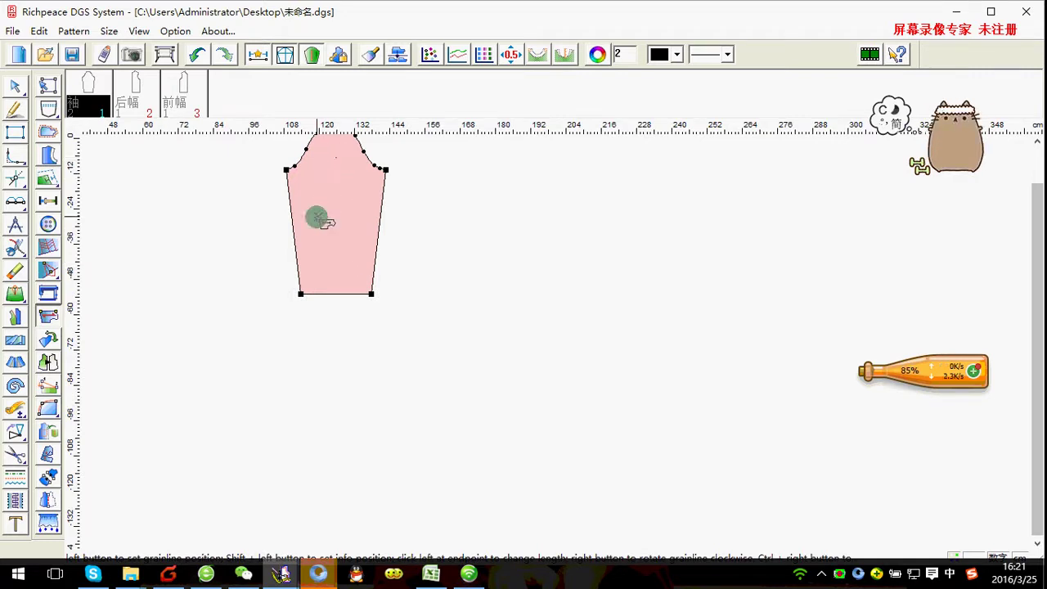
pyautogui.moveTo(316, 218); pyautogui.dragTo(608, 335, button='middle')
pyautogui.rightClick(336, 281)
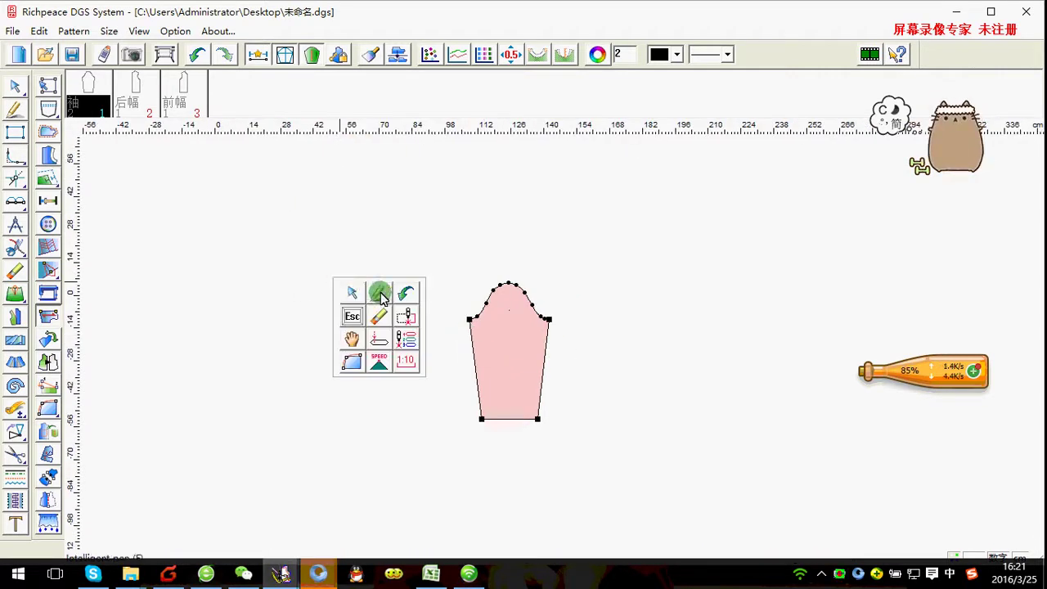
# Draw a horizontal line across the sleeve, starting 8.34 along its left edge
pyautogui.click(379, 292)
pyautogui.scroll(2, 594, 392)
pyautogui.scroll(1, 543, 327)
pyautogui.scroll(1, 555, 341)
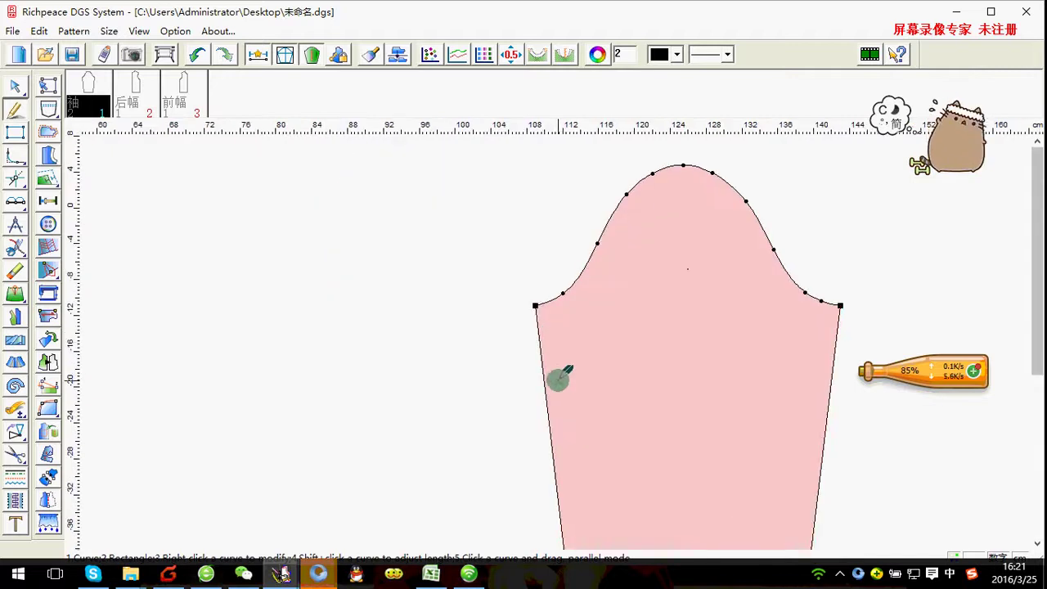
pyautogui.click(545, 379)
pyautogui.press('Return')
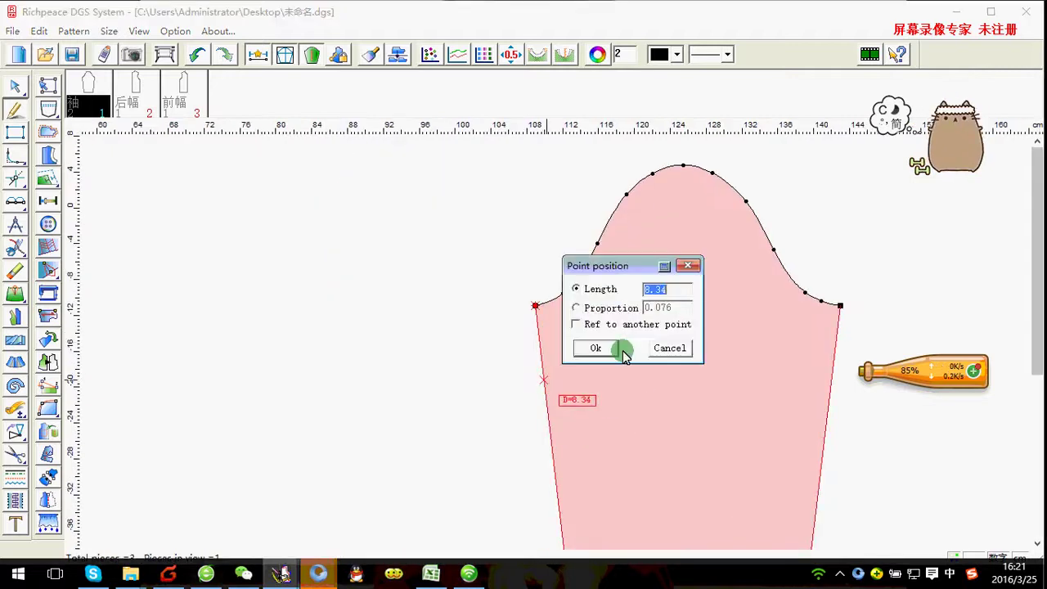
pyautogui.click(610, 347)
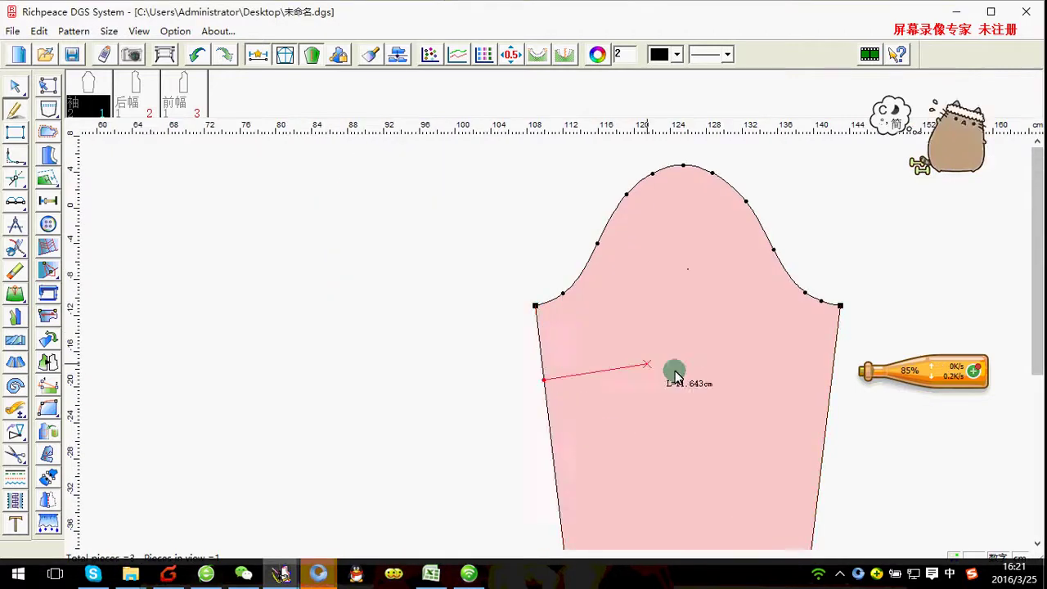
pyautogui.click(821, 386)
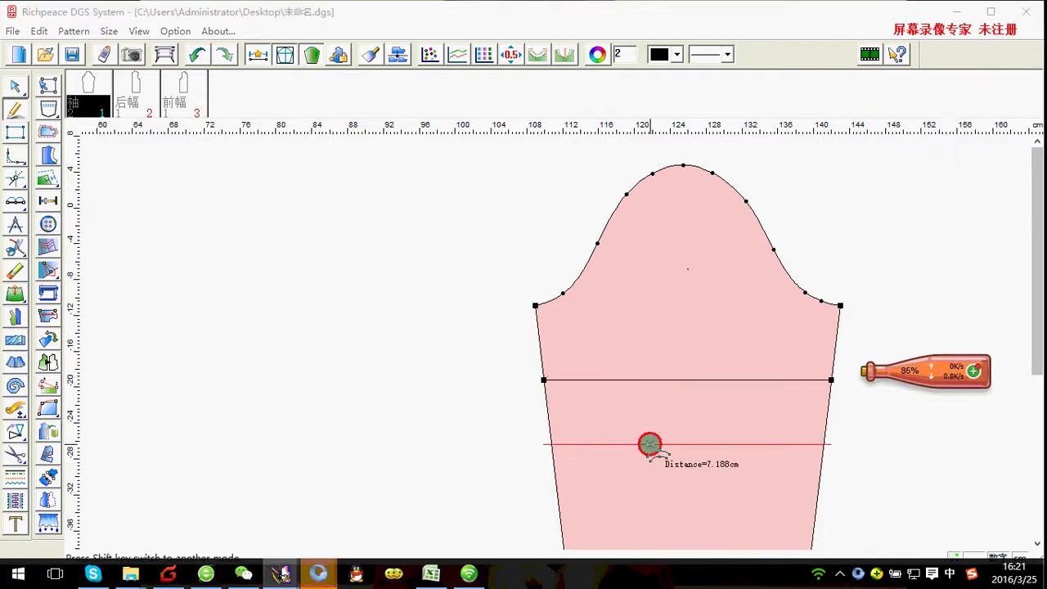
# Add 5 parallel copies of the line spaced 6 cm apart
pyautogui.click(650, 444)
pyautogui.write('6')
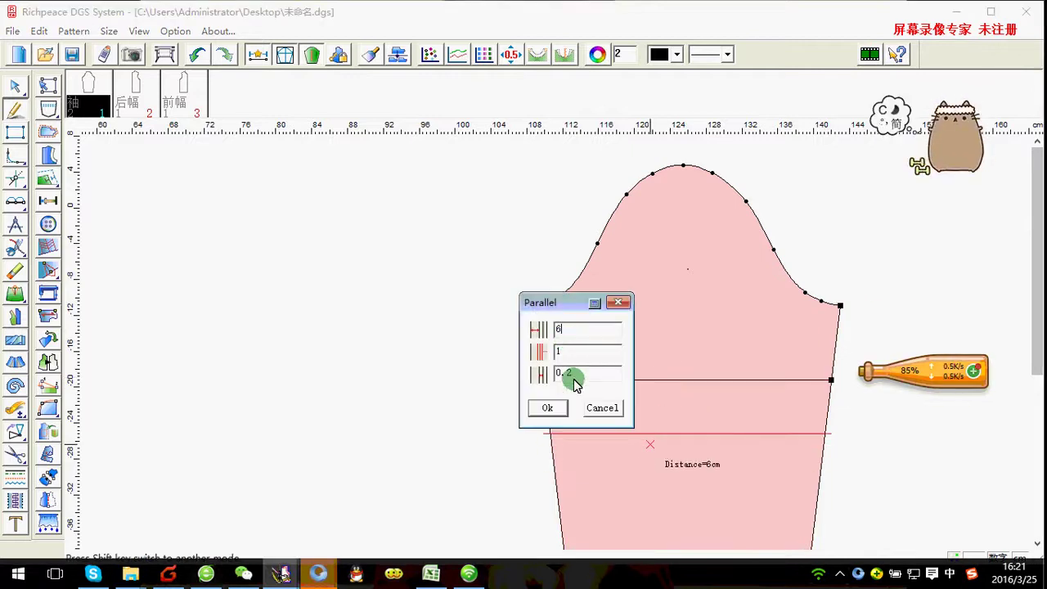
pyautogui.moveTo(615, 352); pyautogui.dragTo(510, 350)
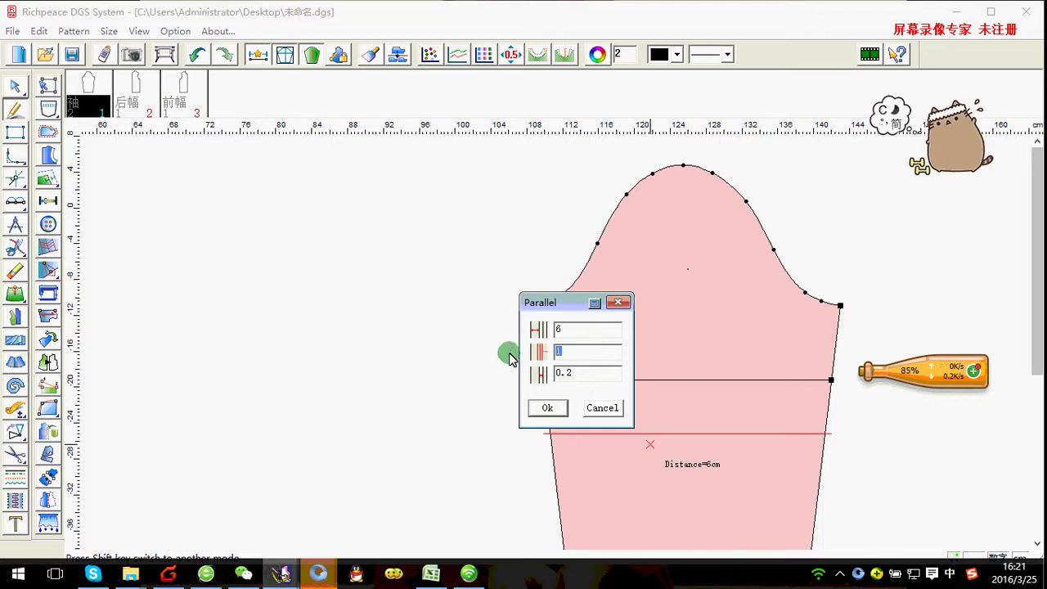
pyautogui.write('5')
pyautogui.moveTo(572, 378); pyautogui.dragTo(491, 366)
pyautogui.write('6')
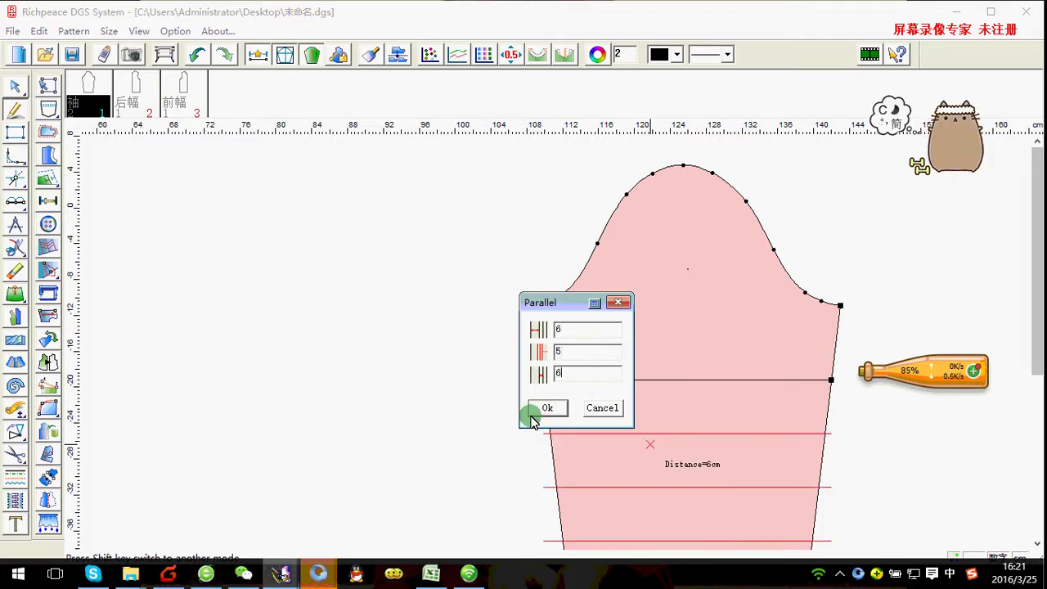
pyautogui.click(536, 411)
# Trim all six lines to end on the sleeve outline
pyautogui.scroll(1, 562, 333)
pyautogui.moveTo(561, 262); pyautogui.dragTo(579, 475)
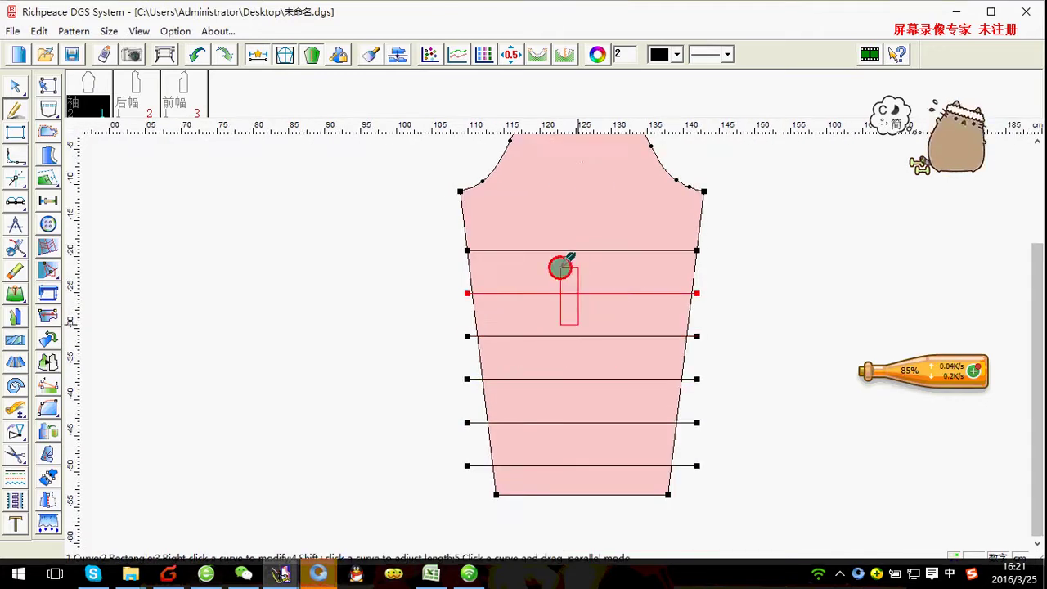
pyautogui.click(489, 427)
pyautogui.click(664, 442)
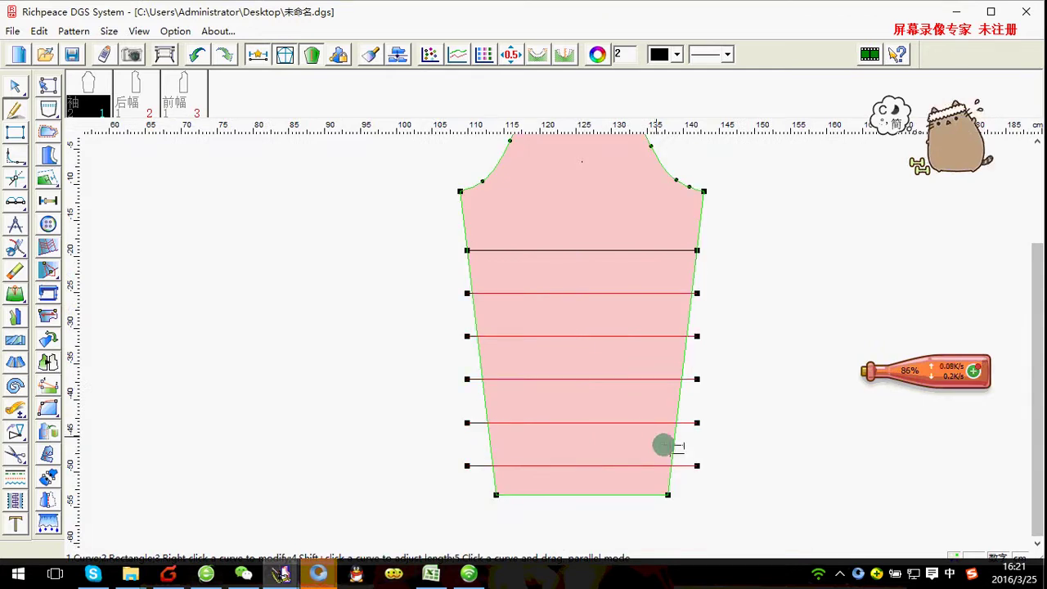
pyautogui.rightClick(669, 442)
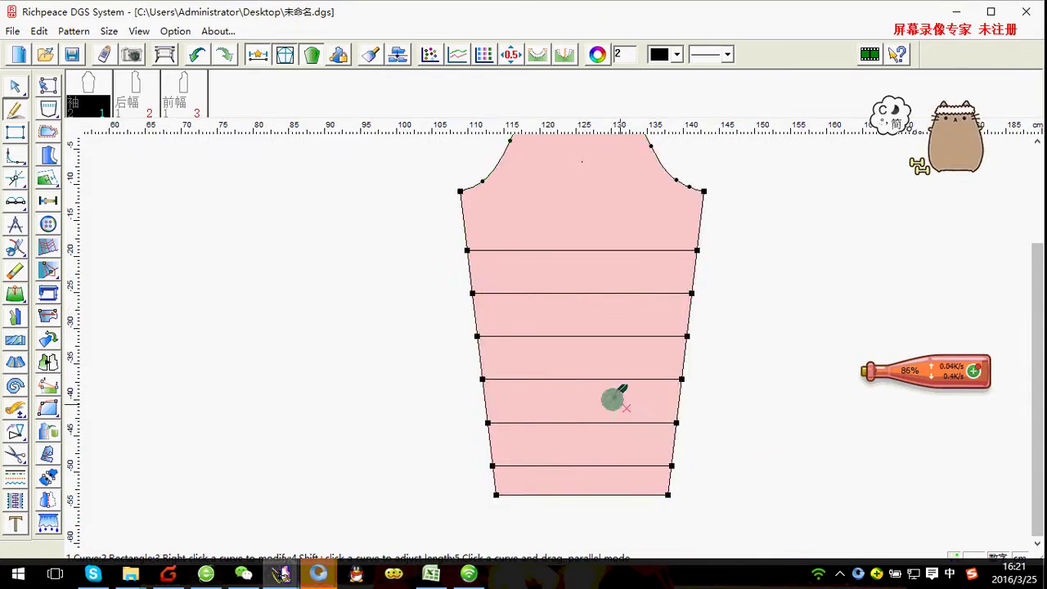
pyautogui.scroll(-1, 491, 348)
pyautogui.rightClick(358, 293)
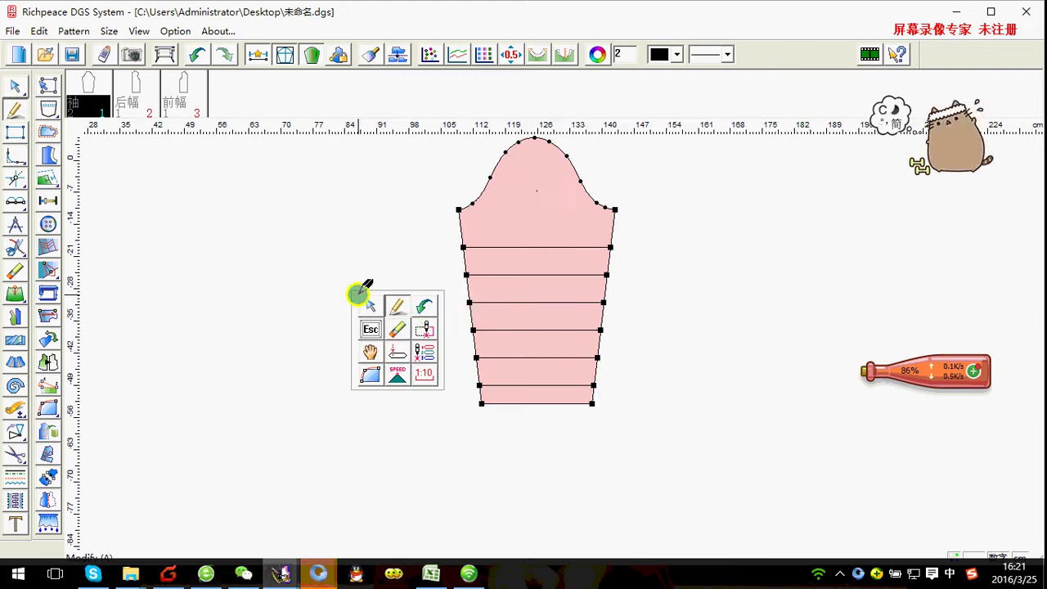
# Select the six sleeve lines for a new sewing template
pyautogui.click(424, 327)
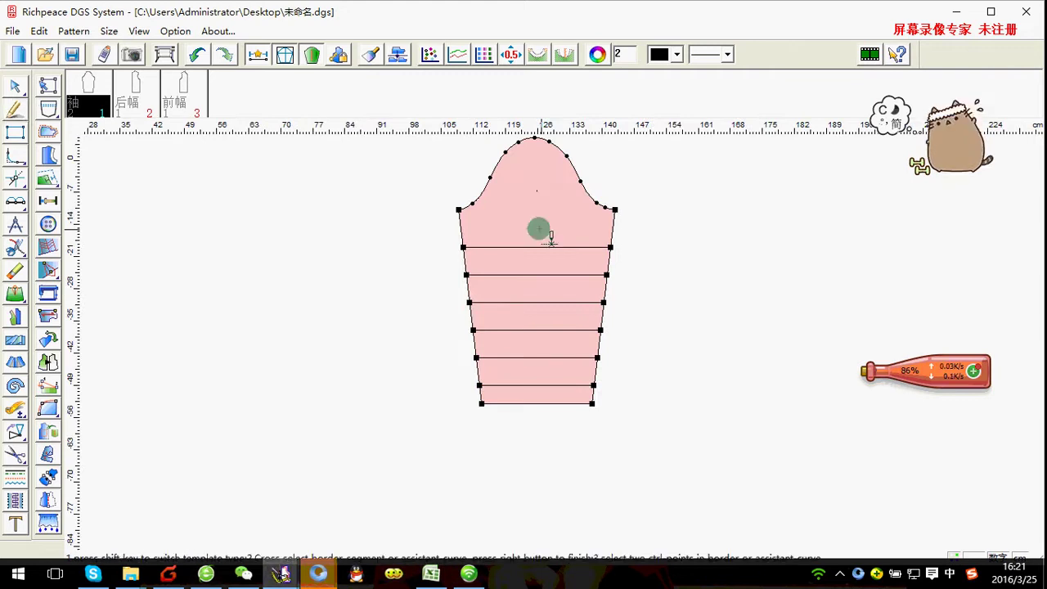
pyautogui.moveTo(517, 222); pyautogui.dragTo(547, 390)
pyautogui.rightClick(543, 335)
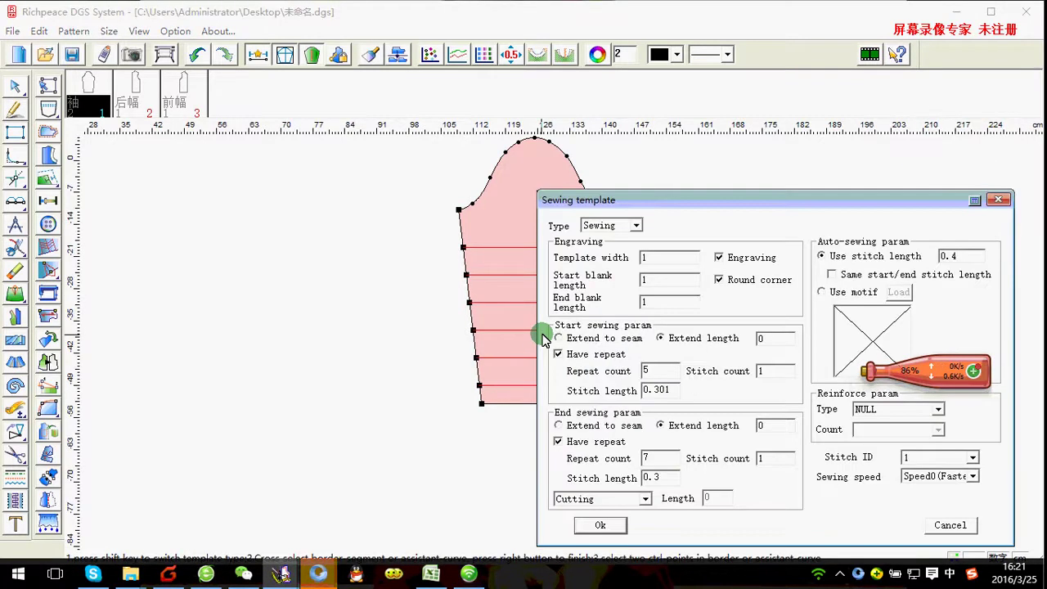
pyautogui.moveTo(782, 197); pyautogui.dragTo(550, 154)
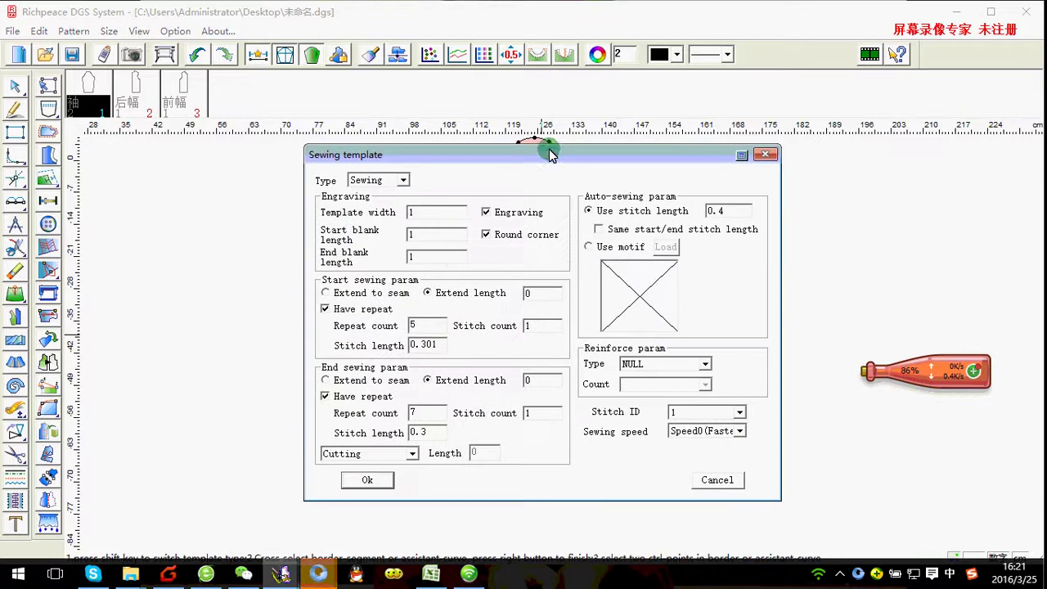
# Set start and end to 2 repeats of 3 stitches, stitch length 0.25, and confirm
pyautogui.doubleClick(427, 325)
pyautogui.write('2')
pyautogui.doubleClick(533, 326)
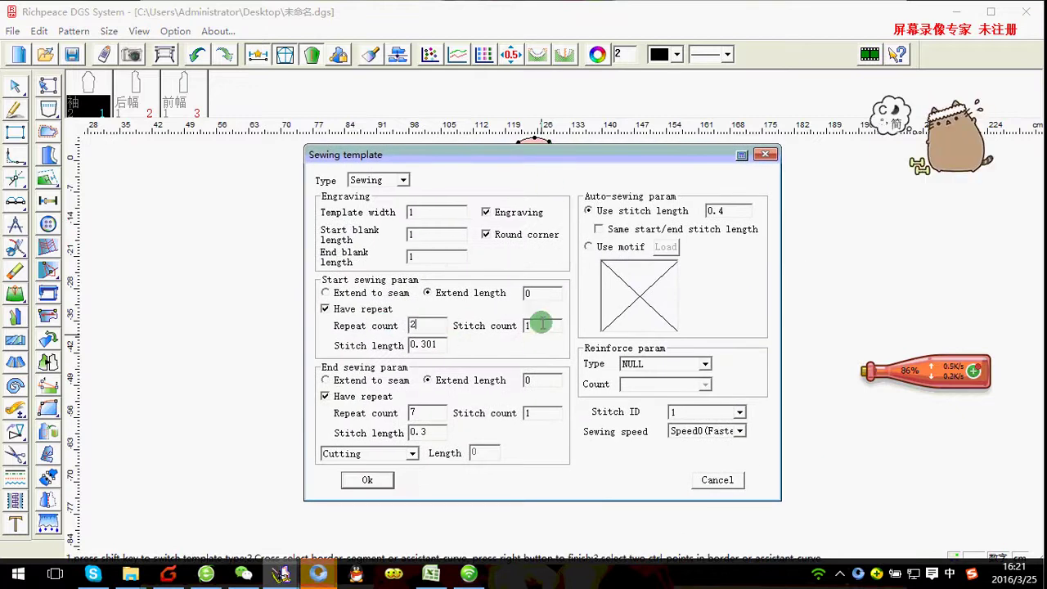
pyautogui.write('3')
pyautogui.doubleClick(434, 345)
pyautogui.write('0.25')
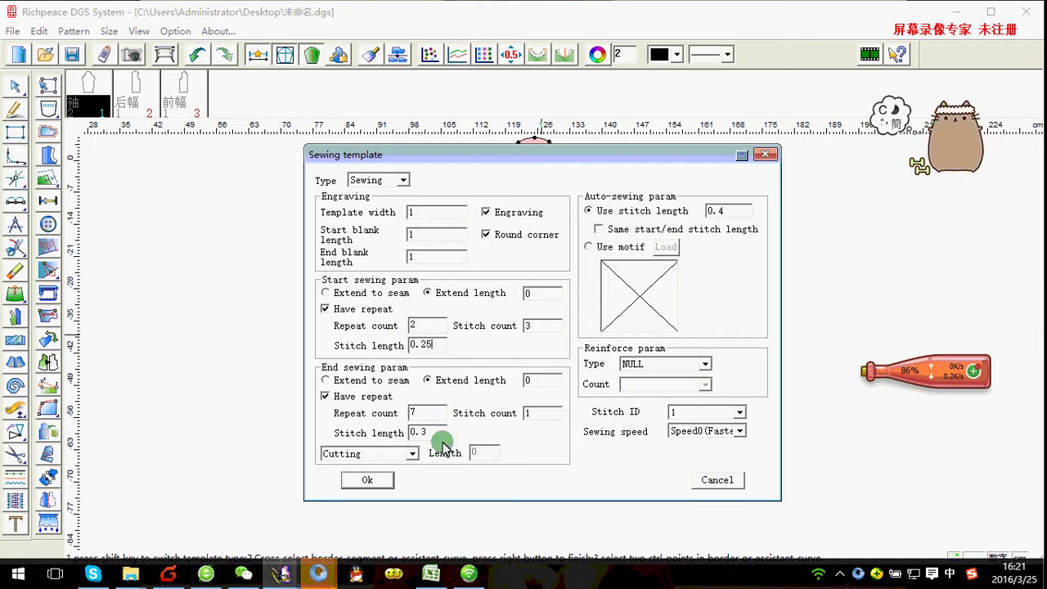
pyautogui.doubleClick(427, 413)
pyautogui.write('2')
pyautogui.doubleClick(542, 415)
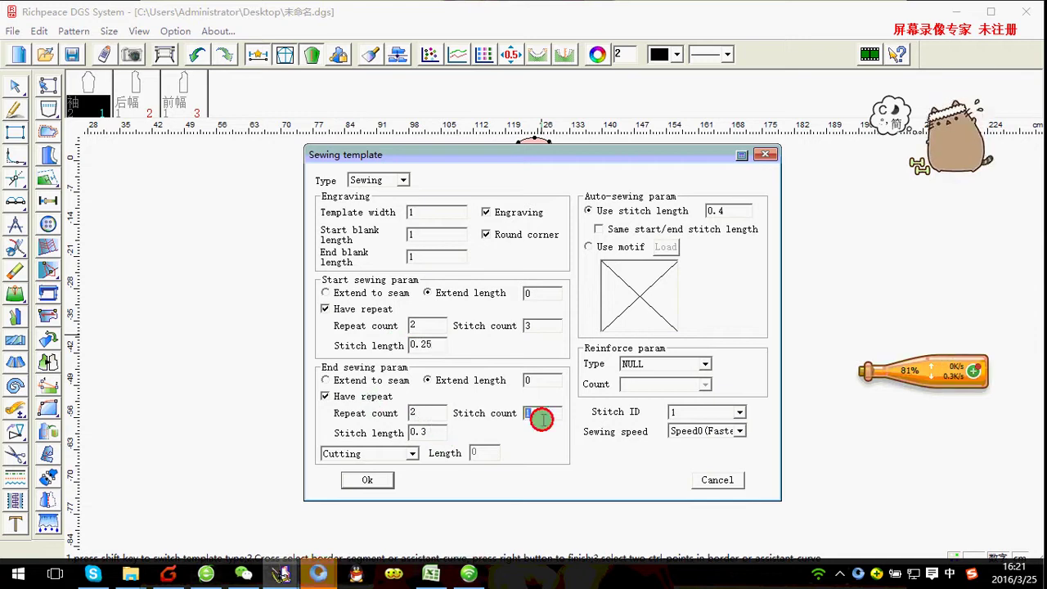
pyautogui.write('3')
pyautogui.press('Tab')
pyautogui.write('0.25')
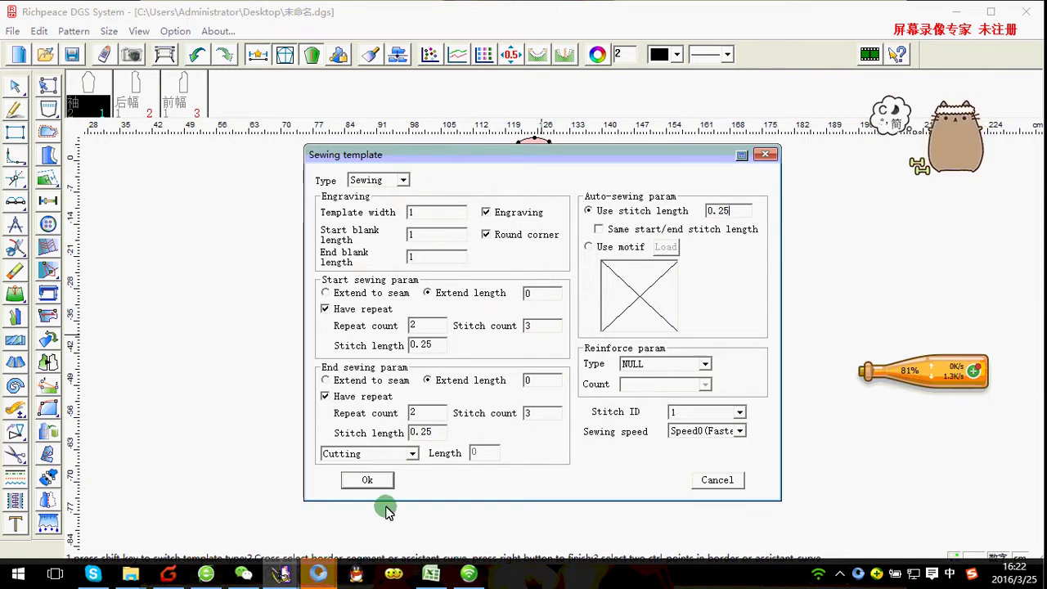
pyautogui.click(368, 481)
# Create a 60×85 rectangular template with an inner outline inset 10, 5, 10, 10
pyautogui.scroll(-2, 572, 363)
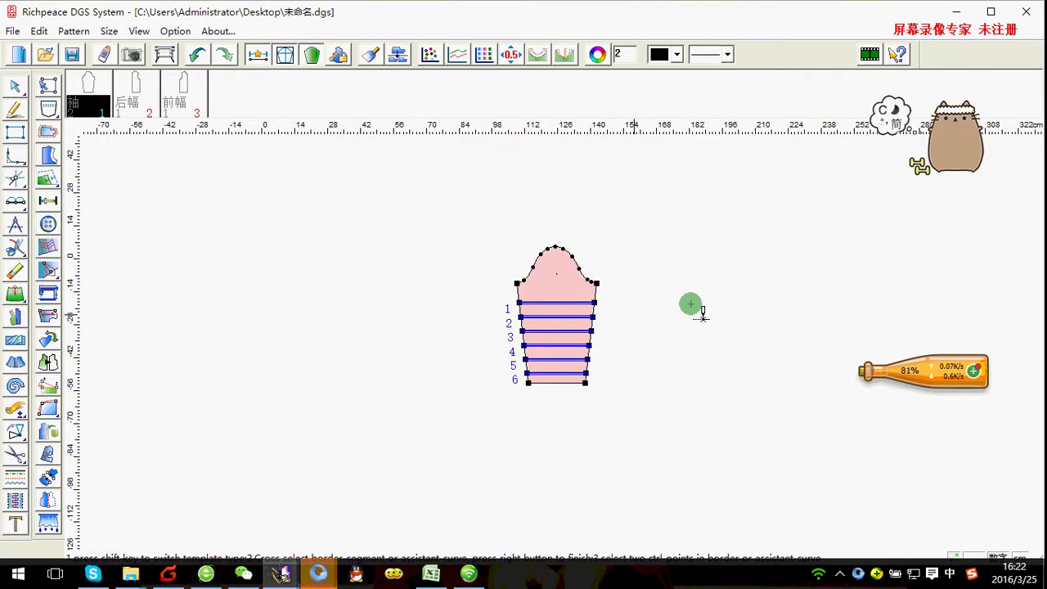
pyautogui.moveTo(288, 274); pyautogui.dragTo(418, 437)
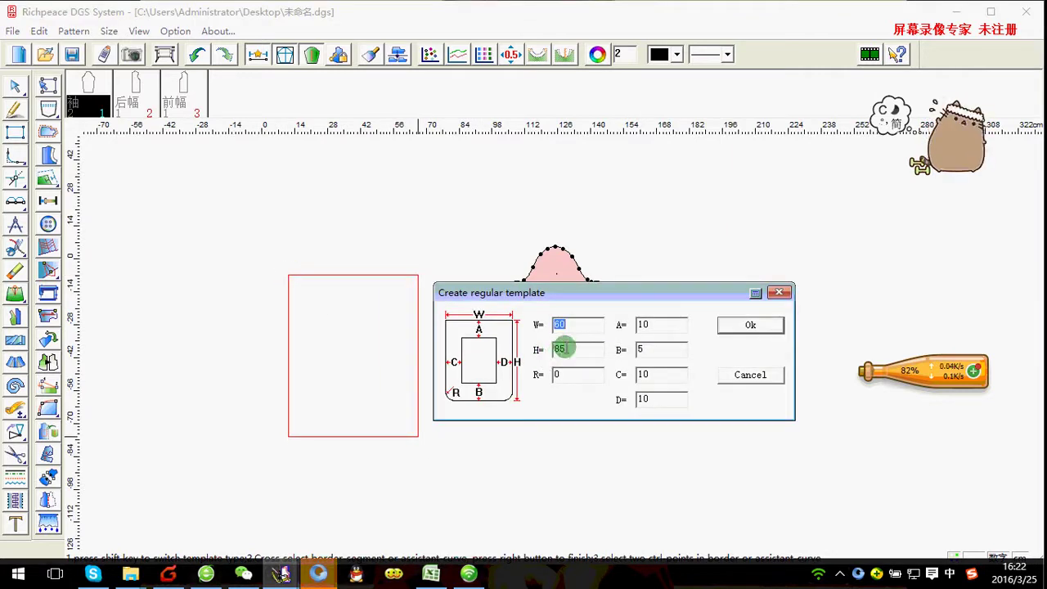
pyautogui.click(751, 326)
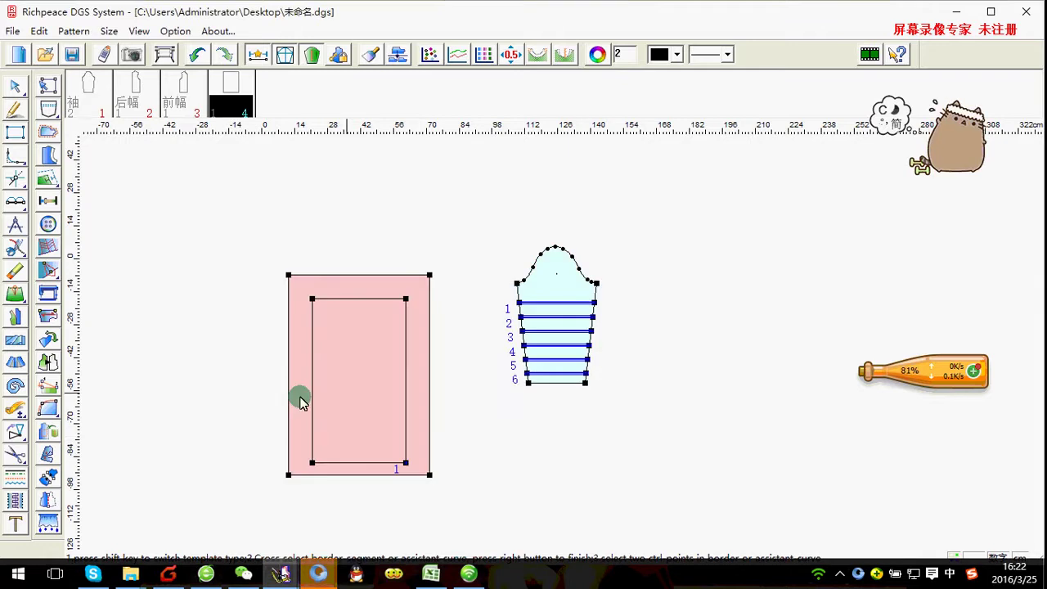
pyautogui.click(18, 523)
pyautogui.scroll(1, 561, 344)
pyautogui.scroll(2, 548, 347)
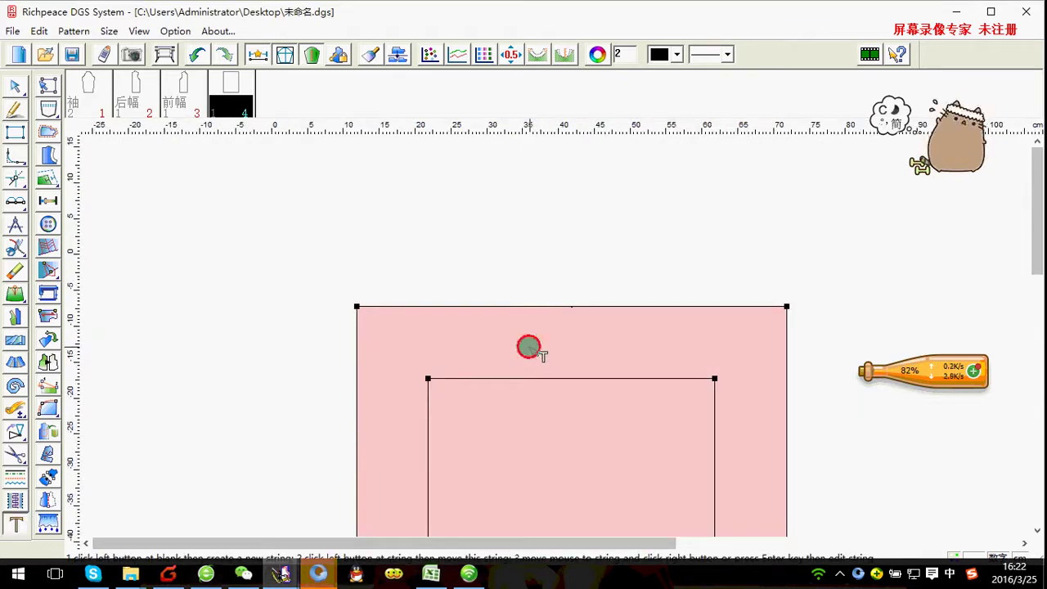
# Enter the label "now i am making template" with text height 3
pyautogui.click(529, 347)
pyautogui.write('temp')
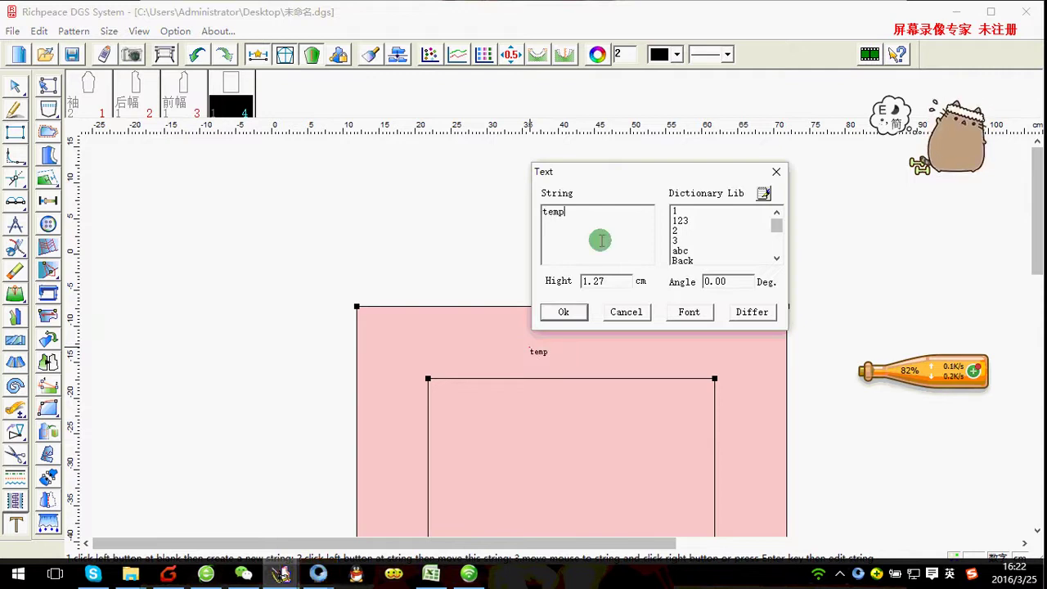
pyautogui.write('la')
pyautogui.press('BackSpace')
pyautogui.press('BackSpace')
pyautogui.press('BackSpace')
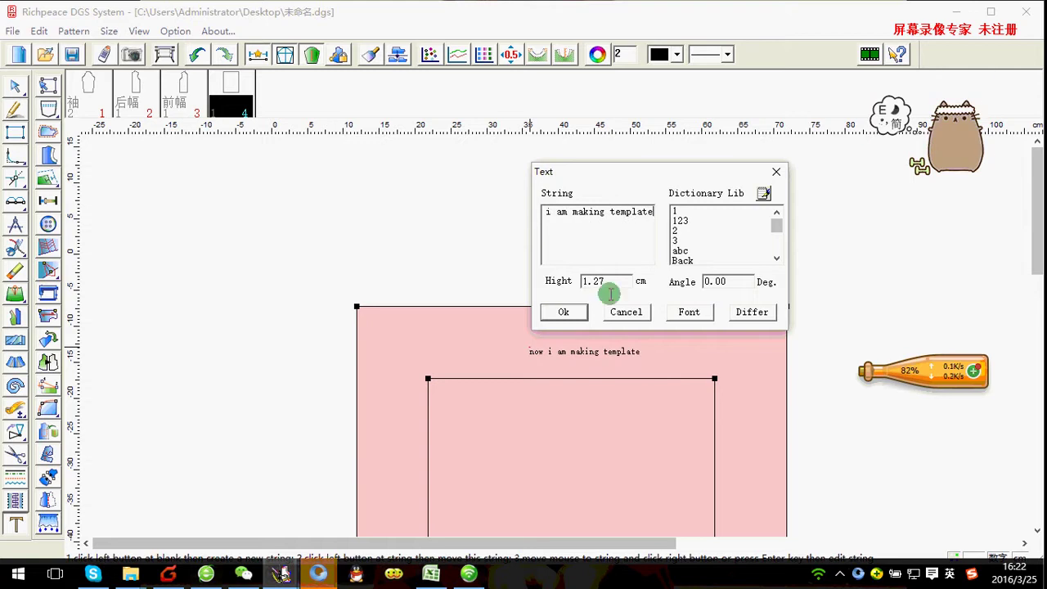
pyautogui.moveTo(606, 279); pyautogui.dragTo(498, 275)
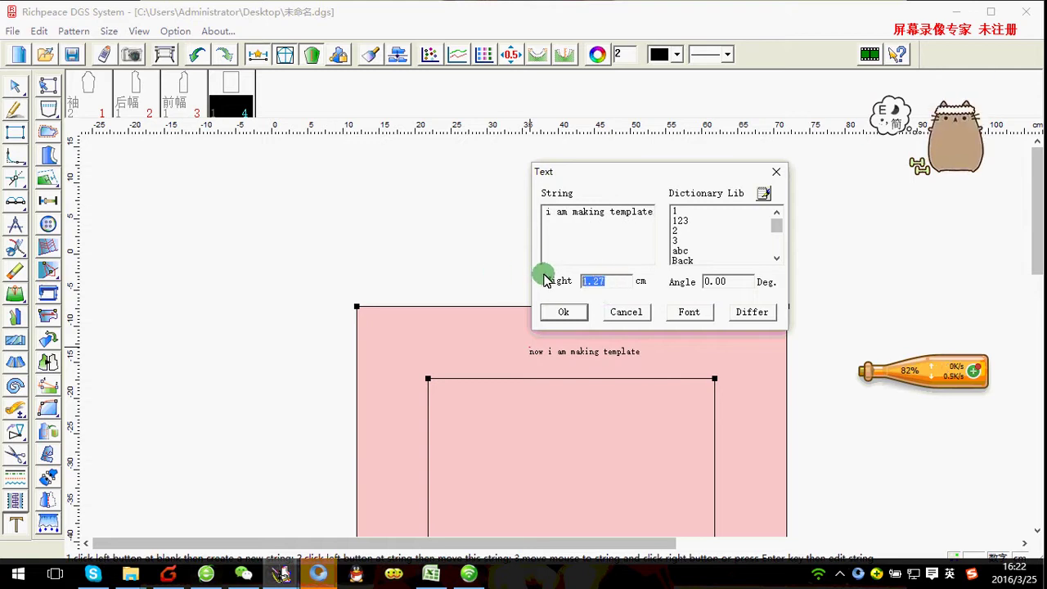
pyautogui.write('5')
pyautogui.doubleClick(593, 287)
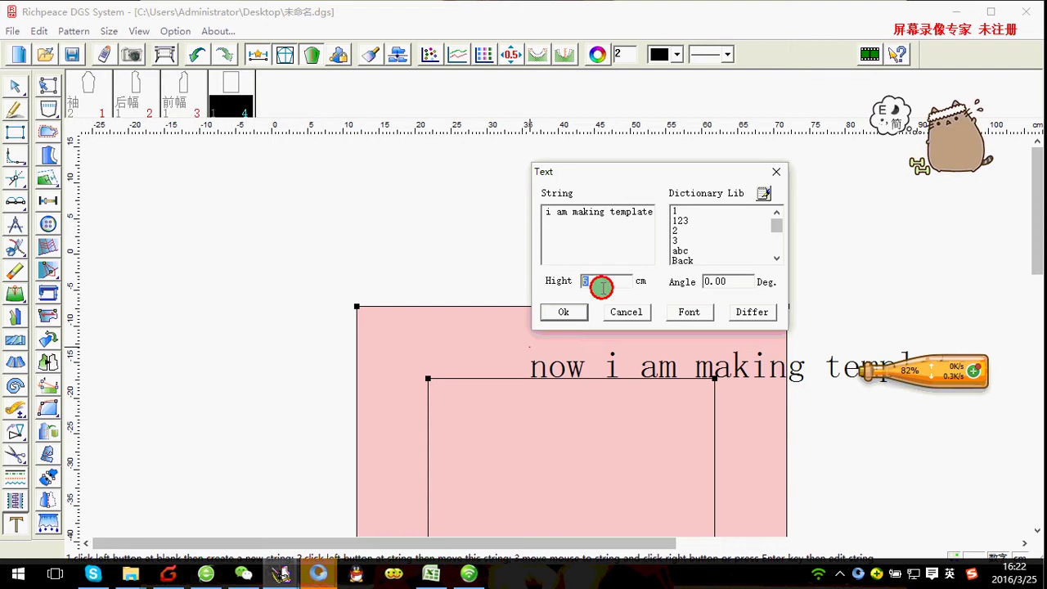
pyautogui.write('3')
pyautogui.click(564, 314)
# Reposition the label across the top of the pink template
pyautogui.click(606, 365)
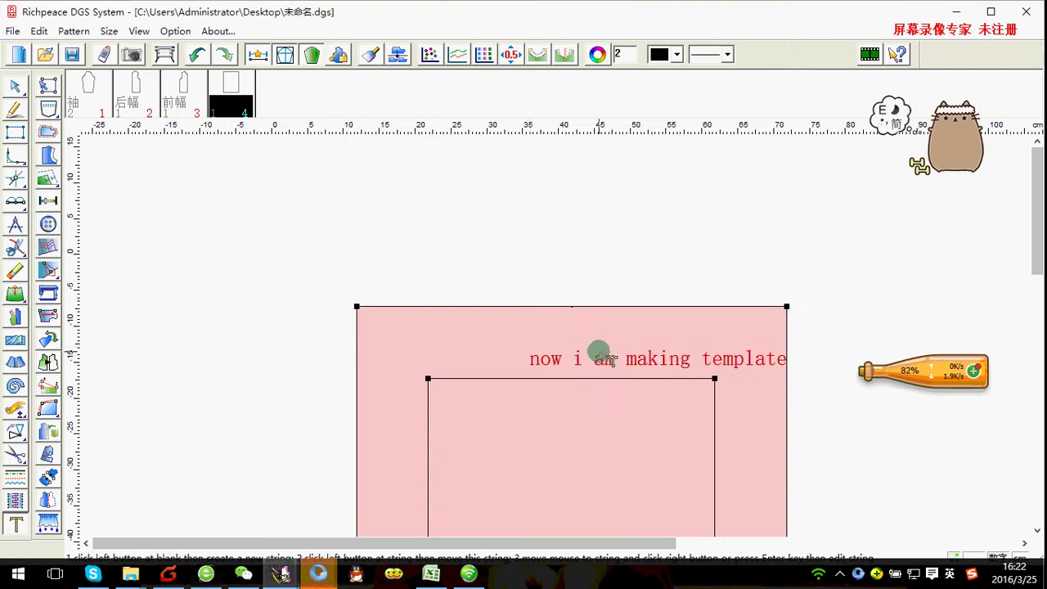
pyautogui.click(543, 354)
pyautogui.scroll(-1, 559, 338)
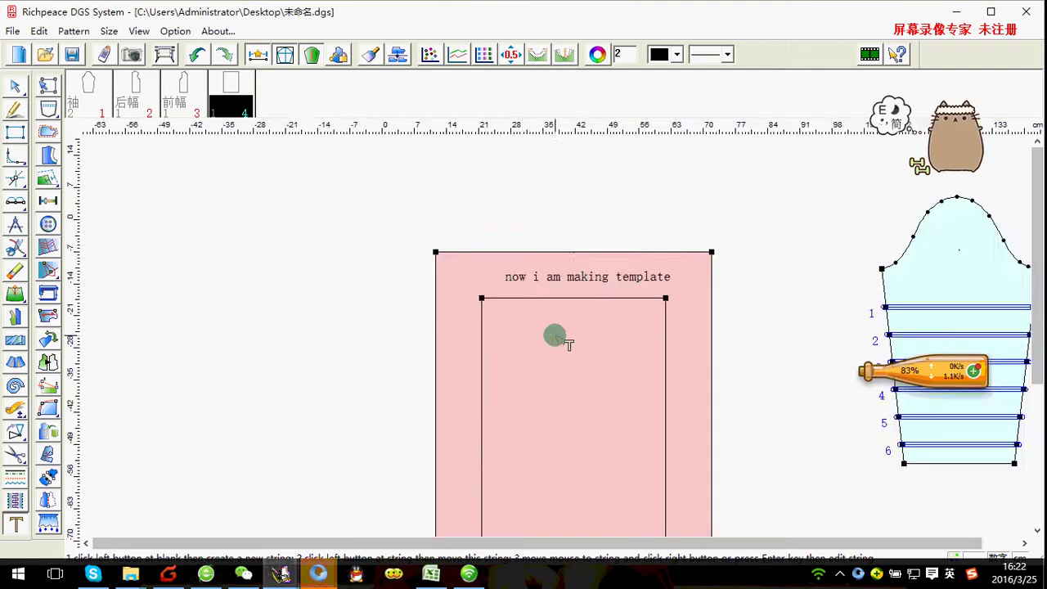
pyautogui.scroll(-1, 544, 348)
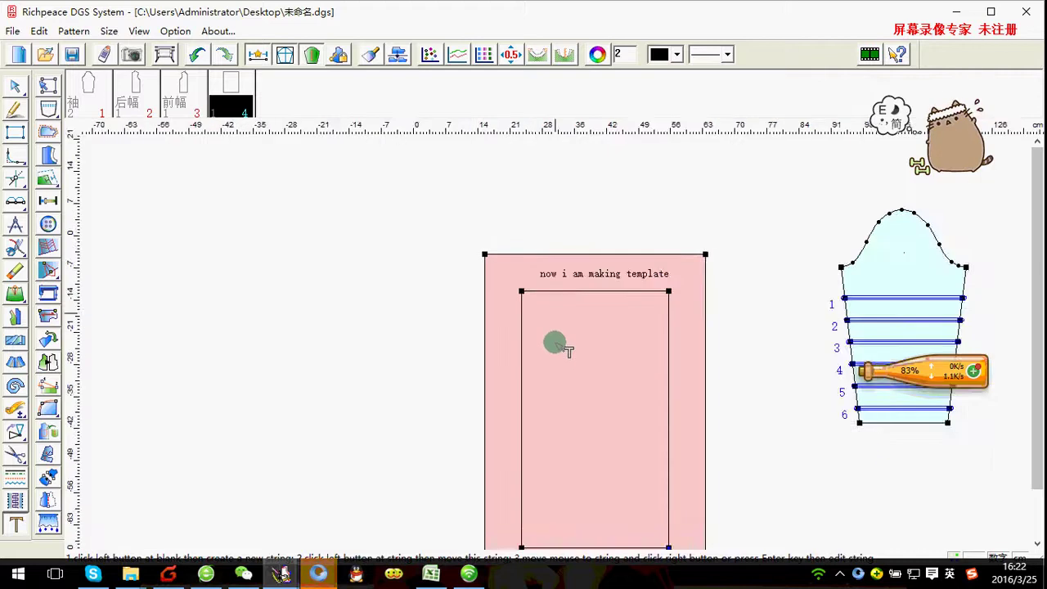
pyautogui.scroll(1, 544, 348)
pyautogui.rightClick(542, 347)
# Draw a line from the inner rectangle out to the template's right edge and down to the bottom
pyautogui.click(564, 356)
pyautogui.scroll(1, 556, 334)
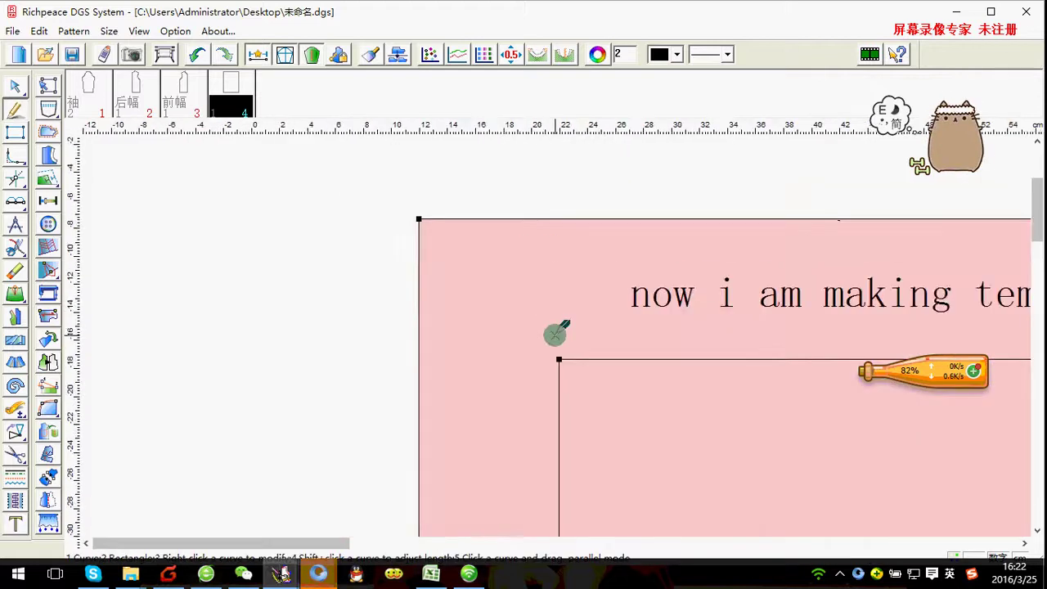
pyautogui.scroll(1, 556, 334)
pyautogui.click(561, 382)
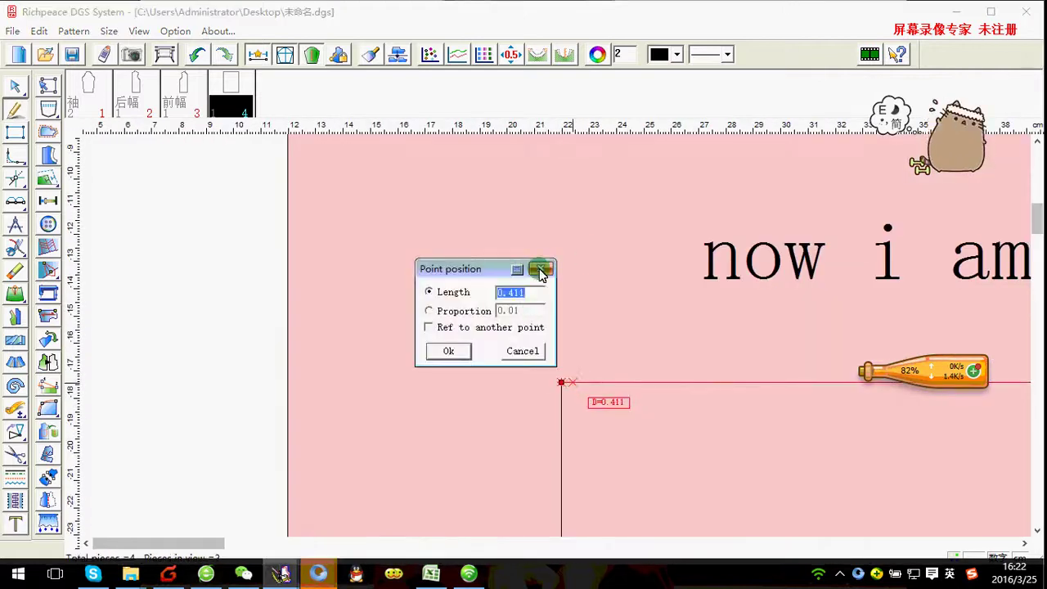
pyautogui.click(540, 270)
pyautogui.click(561, 382)
pyautogui.scroll(-1, 568, 307)
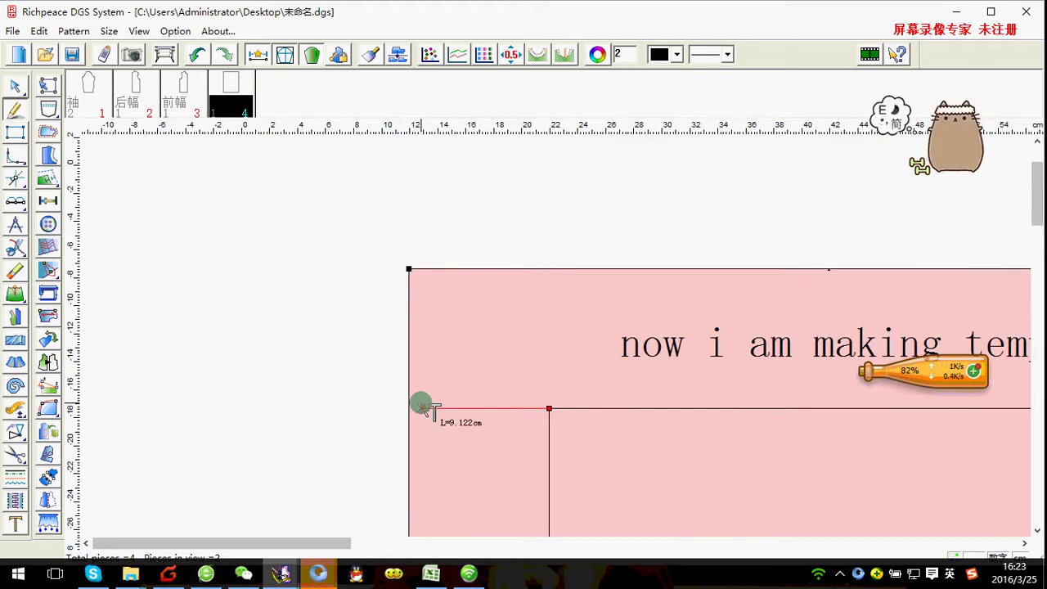
pyautogui.scroll(-3, 562, 335)
pyautogui.scroll(-1, 516, 328)
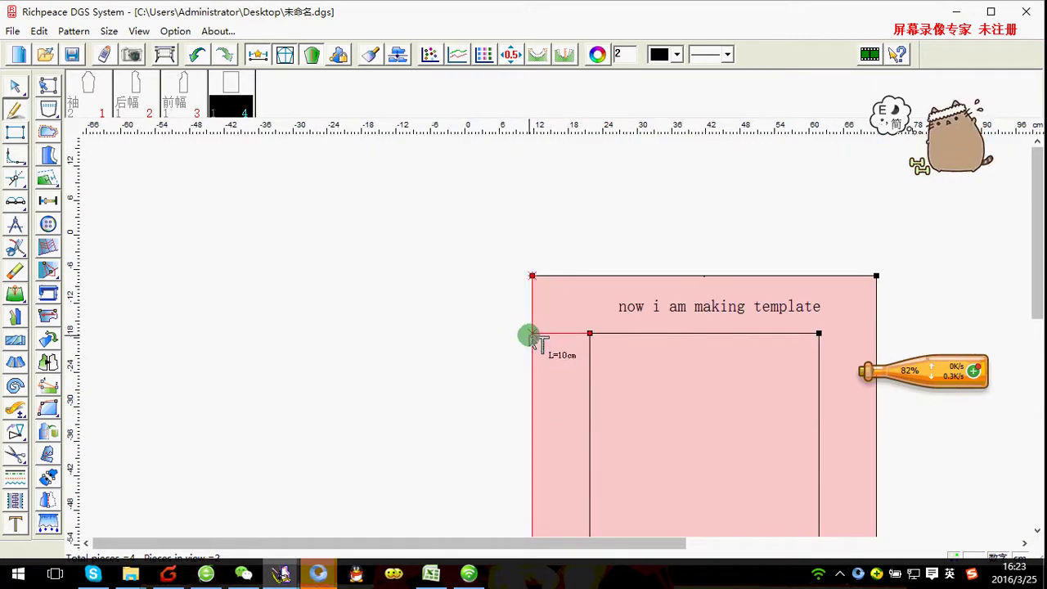
pyautogui.click(819, 333)
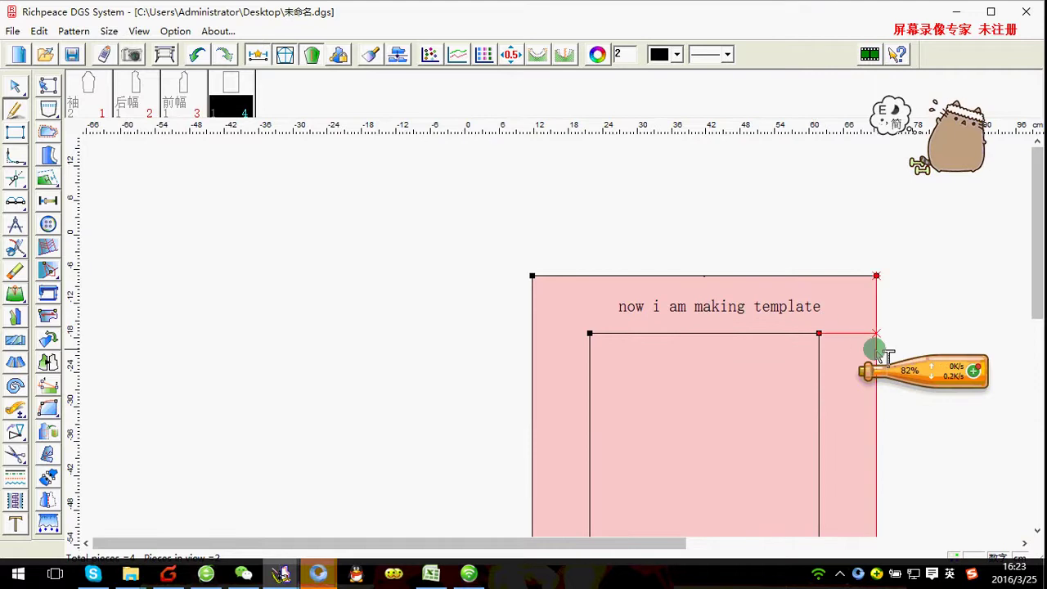
pyautogui.scroll(-2, 858, 353)
pyautogui.click(662, 398)
pyautogui.scroll(1, 561, 346)
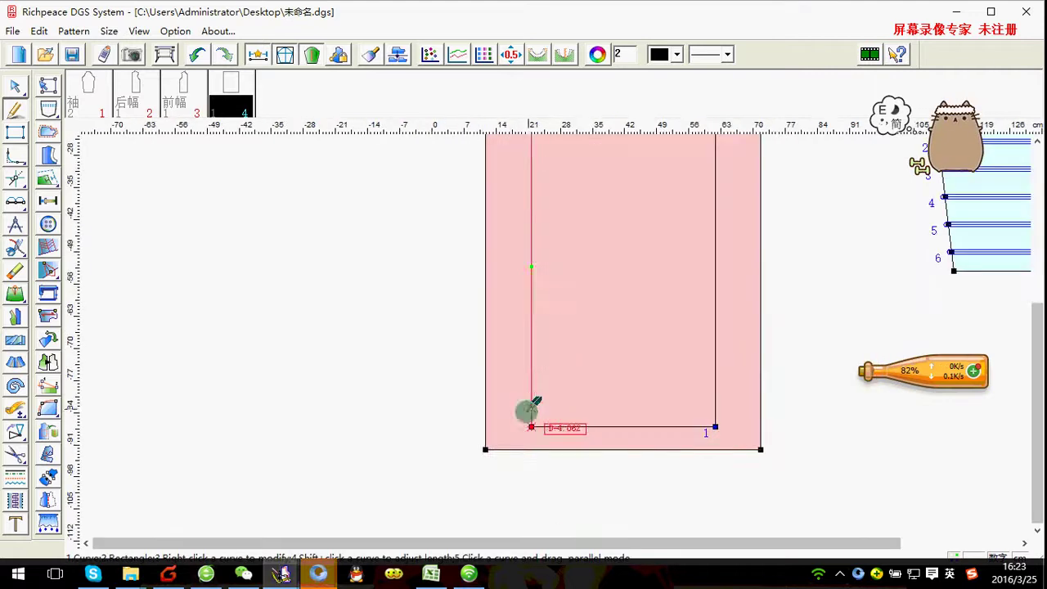
pyautogui.click(533, 426)
pyautogui.click(531, 449)
pyautogui.rightClick(535, 446)
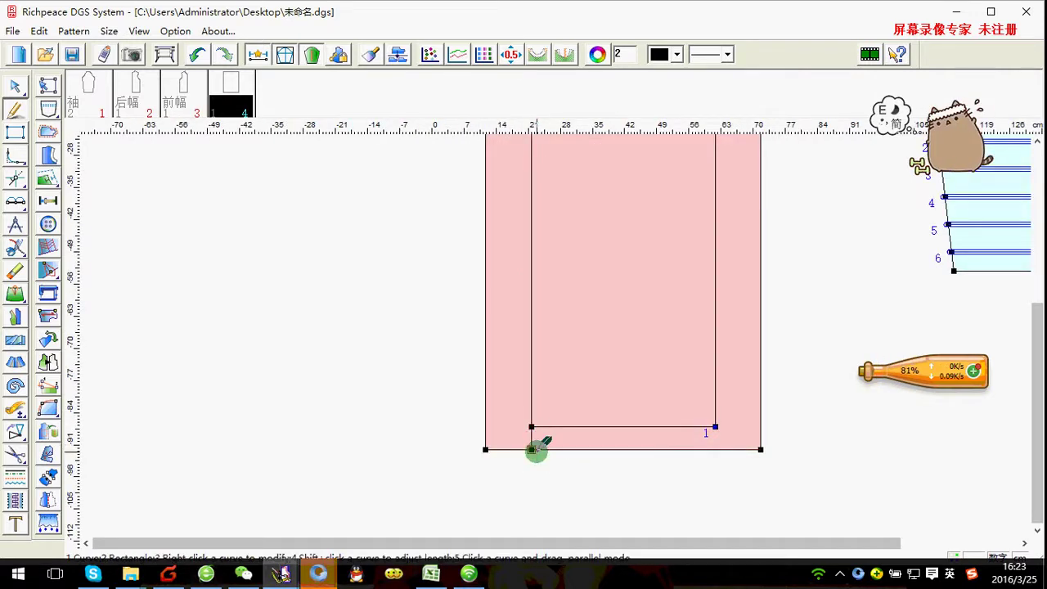
pyautogui.scroll(-1, 562, 217)
pyautogui.scroll(2, 573, 290)
pyautogui.scroll(2, 524, 352)
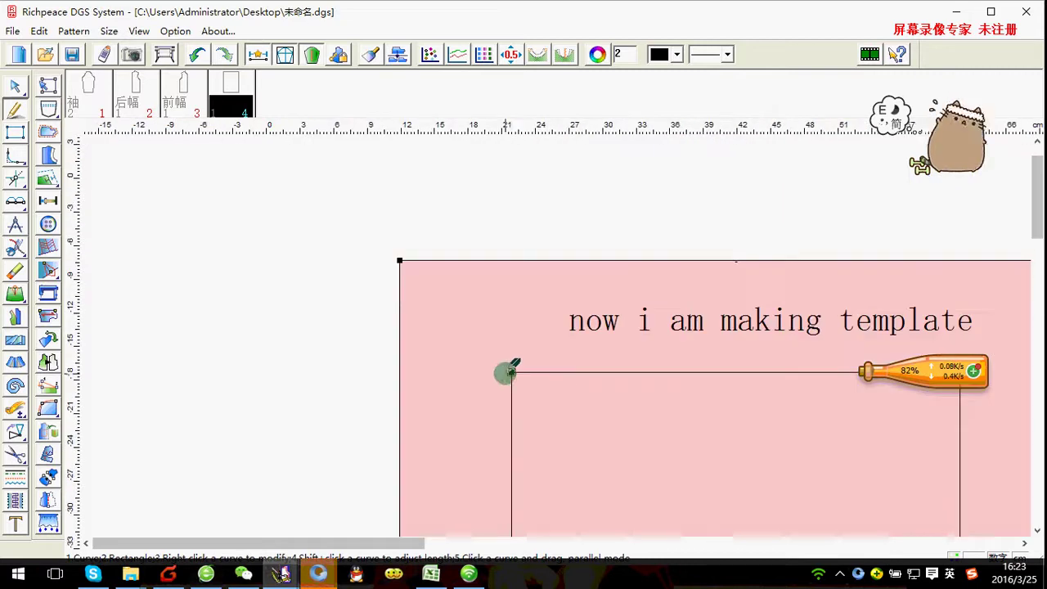
# Draw a vertical line from the inner top-left corner up to the template's top edge
pyautogui.click(514, 373)
pyautogui.click(527, 261)
pyautogui.rightClick(526, 262)
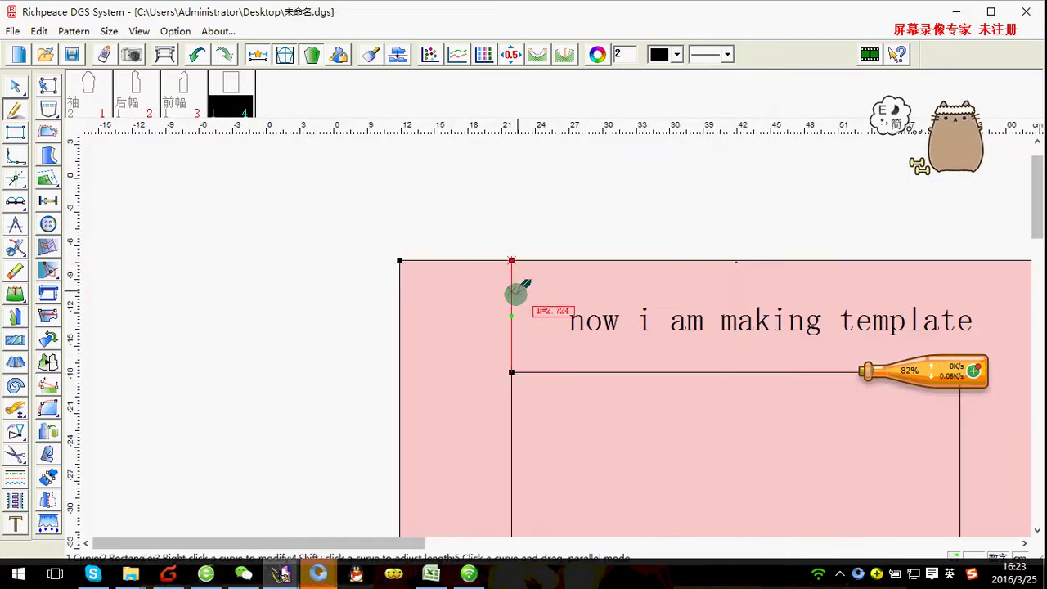
# Draw a vertical line from the top edge through the inner bottom-left corner to the bottom edge
pyautogui.click(510, 259)
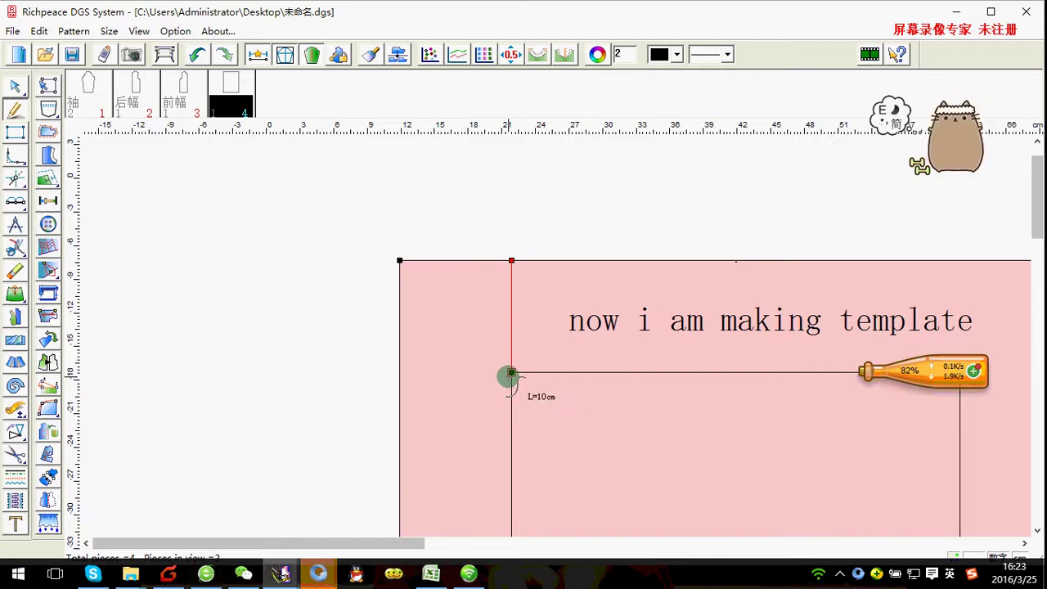
pyautogui.scroll(-3, 561, 391)
pyautogui.scroll(2, 561, 346)
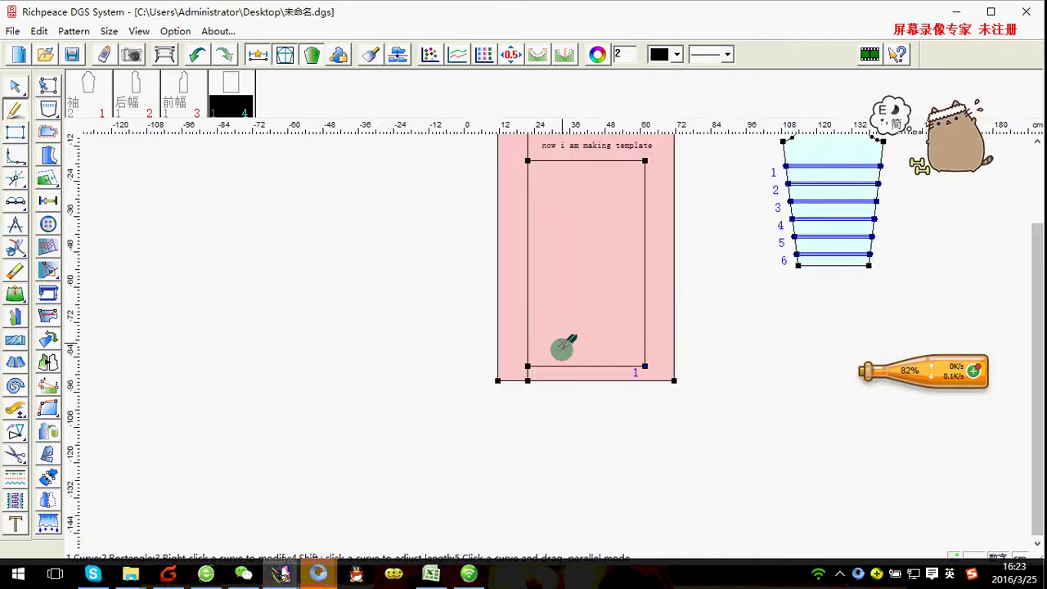
pyautogui.scroll(2, 538, 329)
pyautogui.click(484, 311)
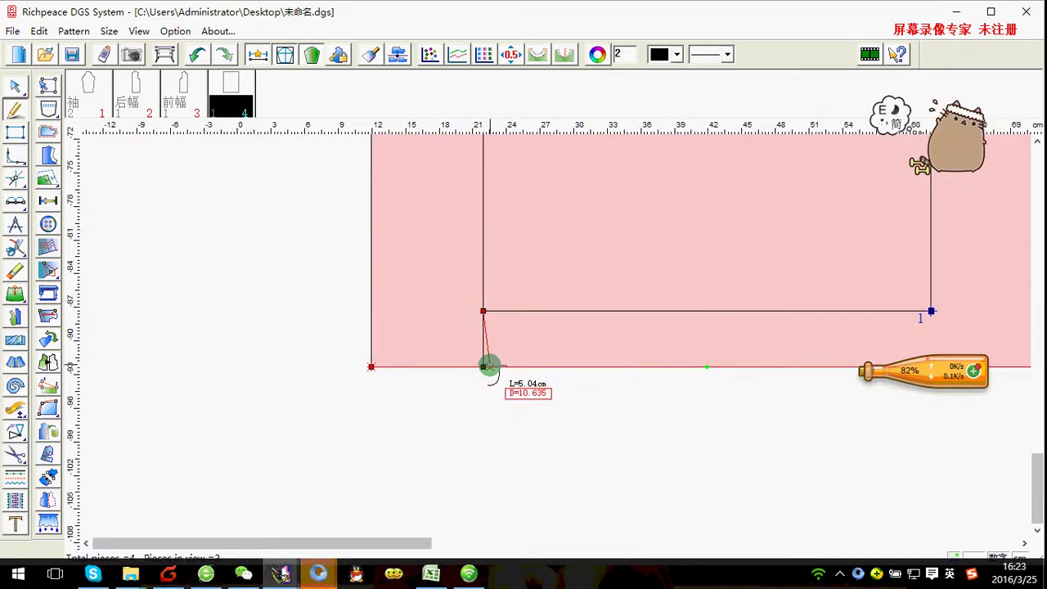
pyautogui.click(484, 366)
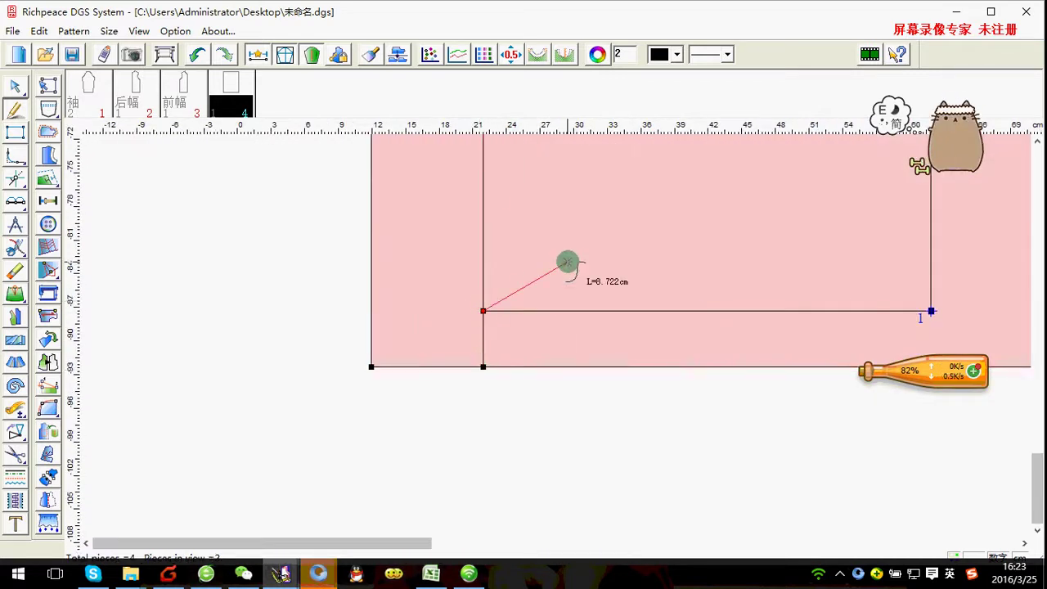
pyautogui.rightClick(562, 246)
pyautogui.scroll(-2, 542, 294)
pyautogui.scroll(-2, 543, 296)
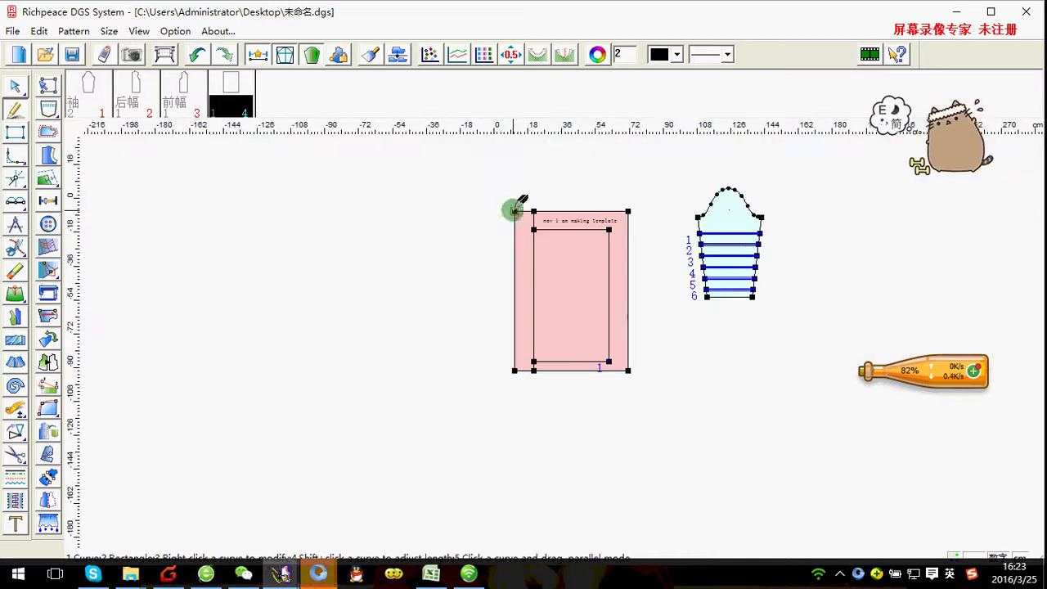
pyautogui.scroll(3, 516, 205)
pyautogui.scroll(1, 554, 330)
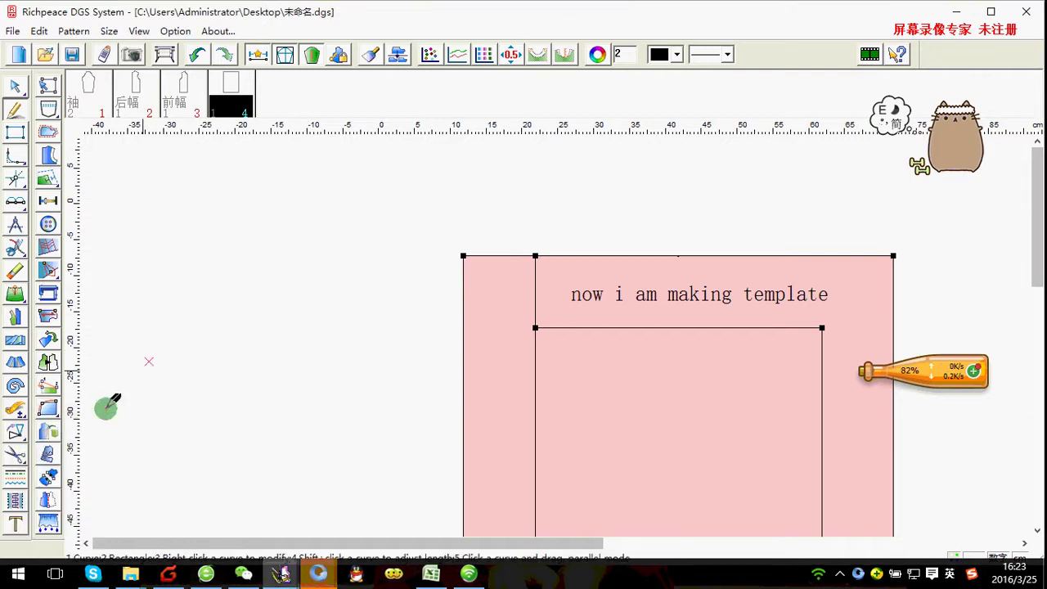
# Place a "10cm" label in the template's top-left strip
pyautogui.click(15, 523)
pyautogui.scroll(2, 567, 344)
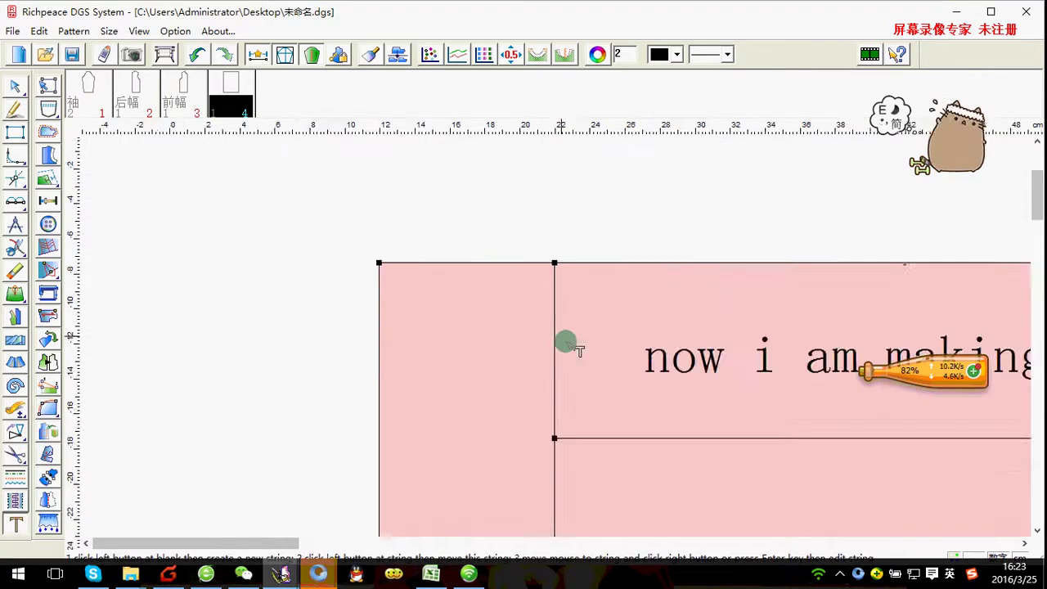
pyautogui.scroll(1, 566, 342)
pyautogui.click(438, 283)
pyautogui.write('10')
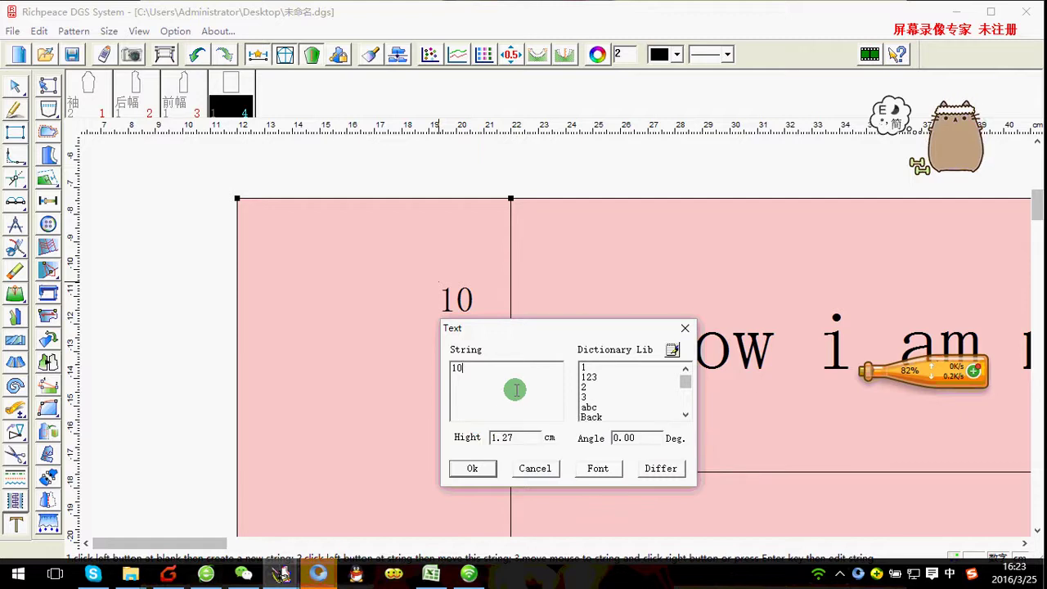
pyautogui.click(472, 468)
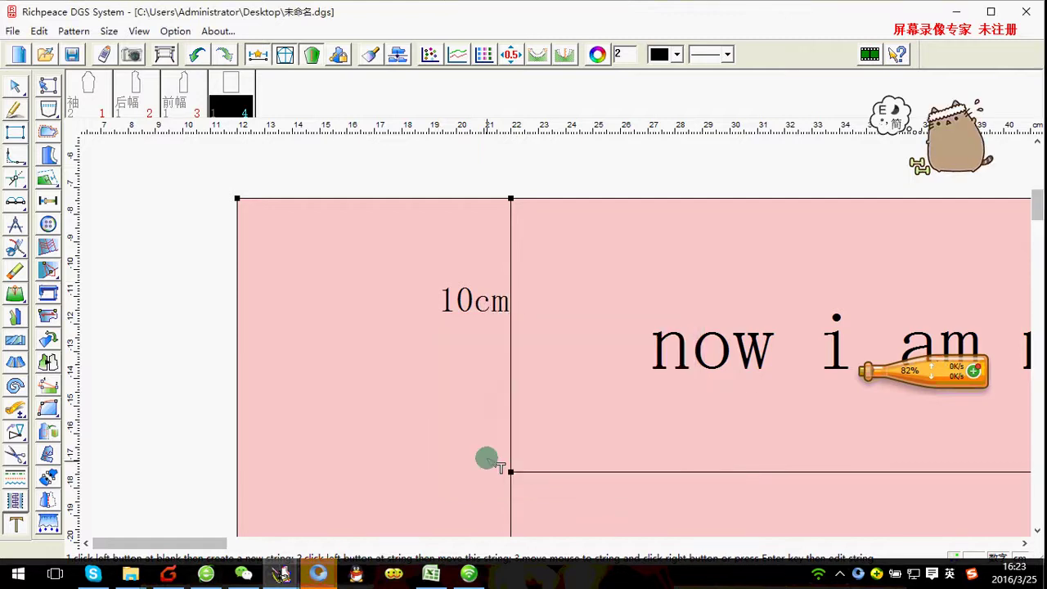
# Draw a 10 cm horizontal line from the inner corner to the template's left edge
pyautogui.scroll(-1, 564, 388)
pyautogui.scroll(-1, 557, 327)
pyautogui.scroll(1, 523, 313)
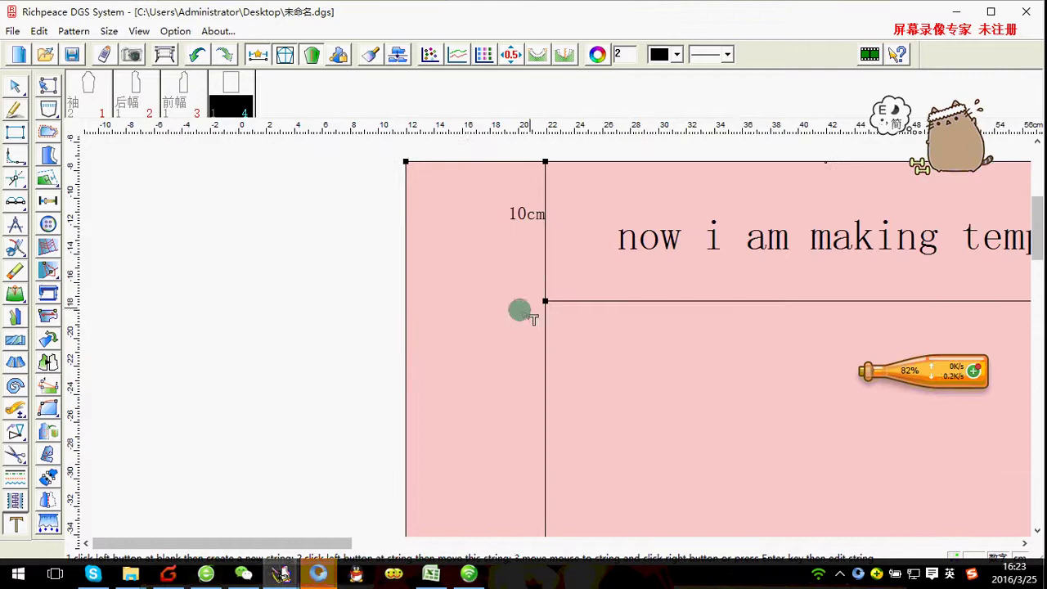
pyautogui.rightClick(327, 281)
pyautogui.click(370, 294)
pyautogui.click(546, 299)
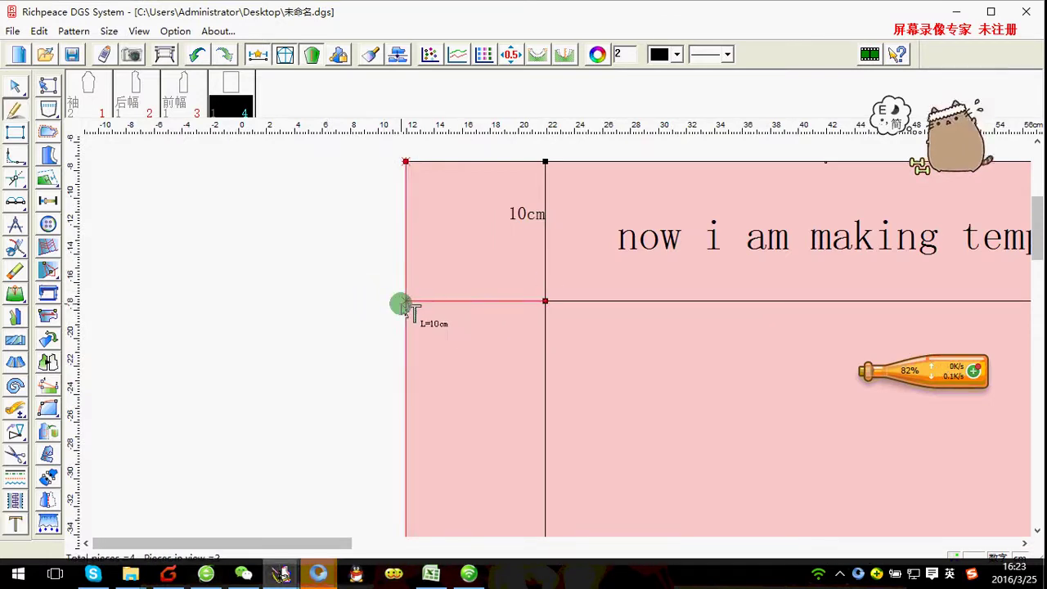
pyautogui.click(403, 303)
pyautogui.rightClick(403, 303)
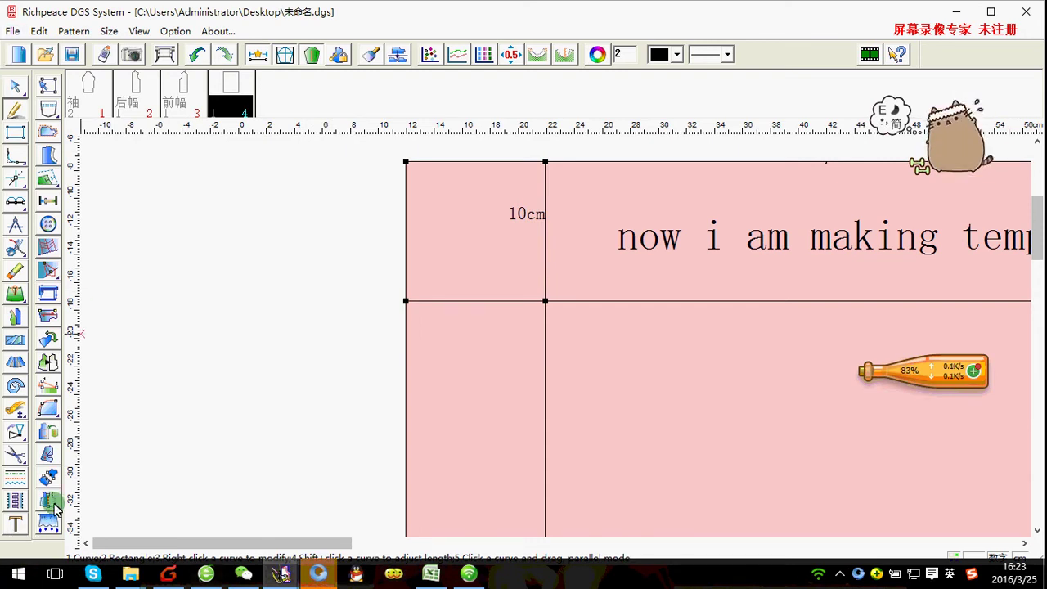
# Label the new horizontal line "10cm" with text height 2
pyautogui.click(15, 523)
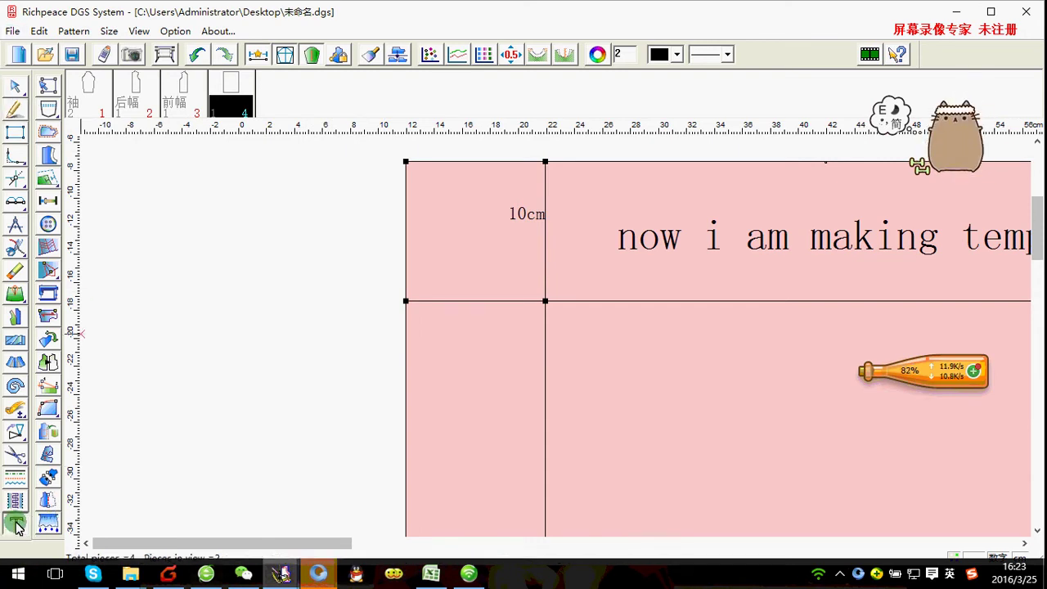
pyautogui.click(452, 290)
pyautogui.write('10cm')
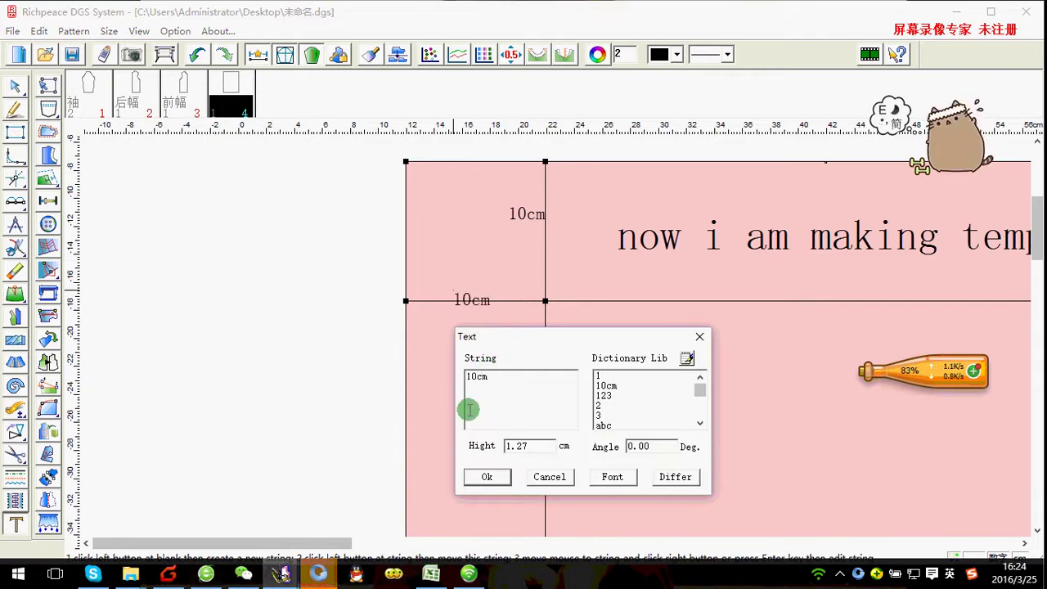
pyautogui.moveTo(546, 447); pyautogui.dragTo(470, 442)
pyautogui.write('3')
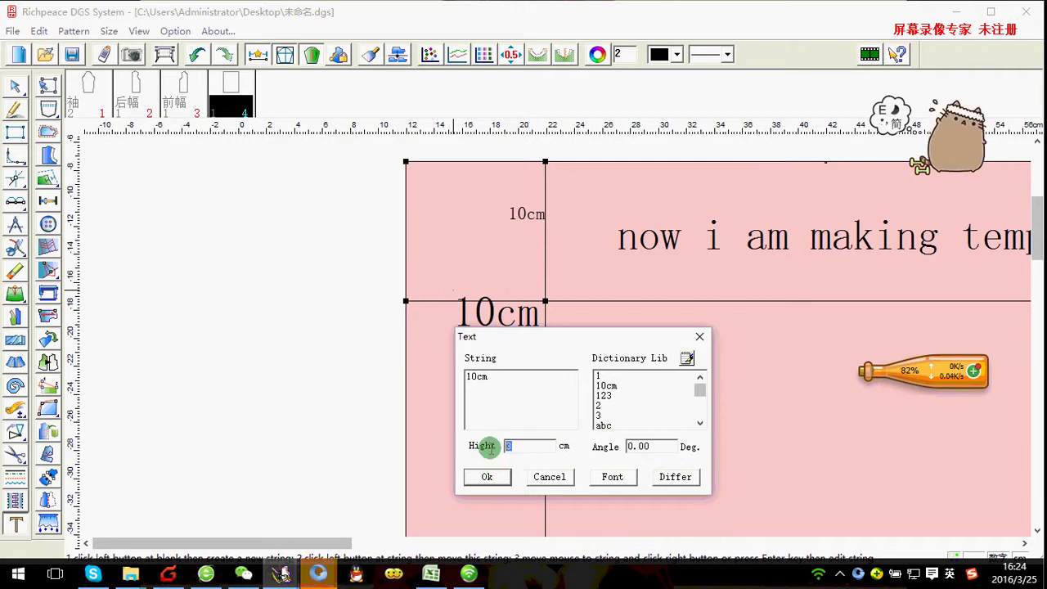
pyautogui.press('BackSpace')
pyautogui.write('2')
pyautogui.click(489, 478)
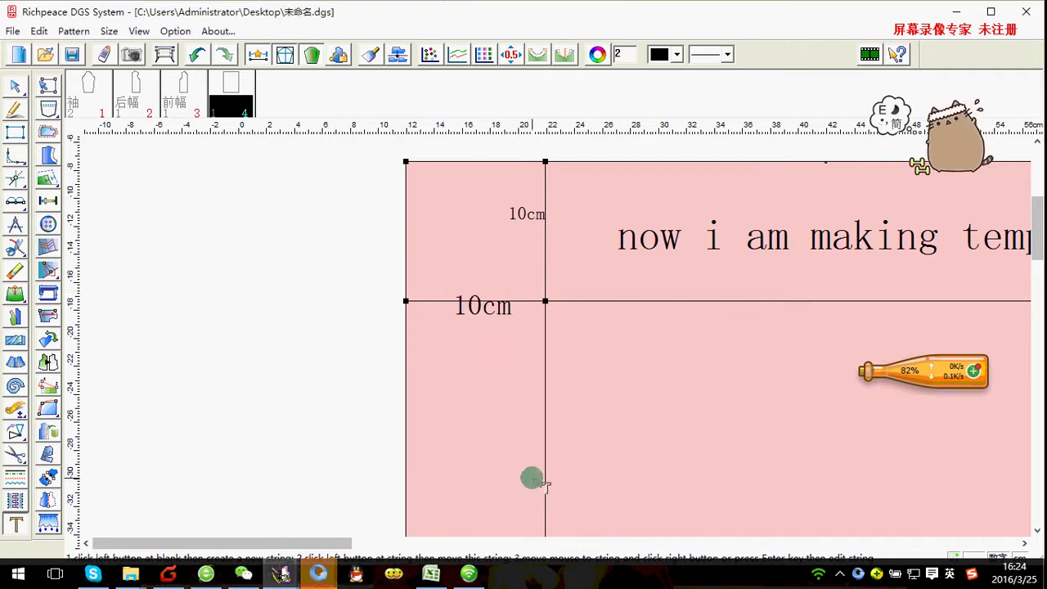
# With the pen, extend the inner rectangle's left side 5 cm down to the template's bottom edge
pyautogui.scroll(-2, 554, 334)
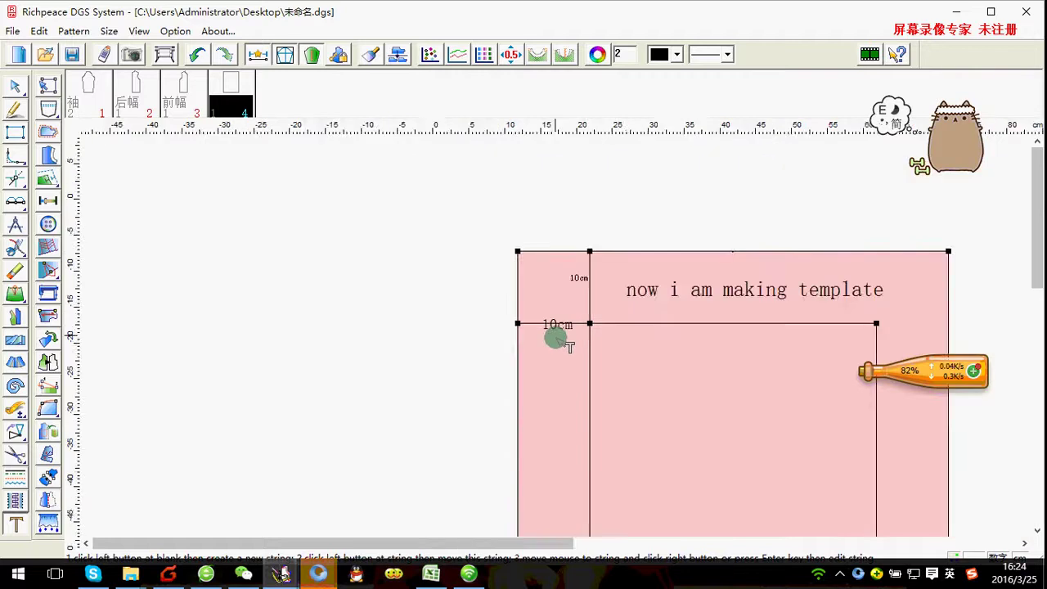
pyautogui.scroll(-1, 554, 336)
pyautogui.scroll(-2, 559, 341)
pyautogui.scroll(1, 559, 341)
pyautogui.scroll(2, 594, 316)
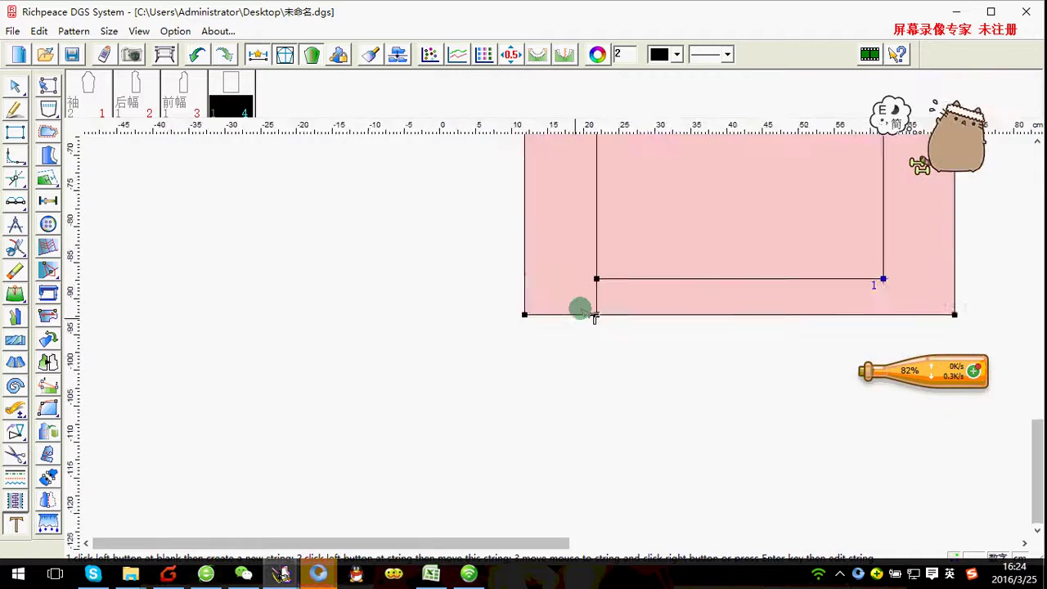
pyautogui.scroll(1, 568, 341)
pyautogui.scroll(2, 547, 379)
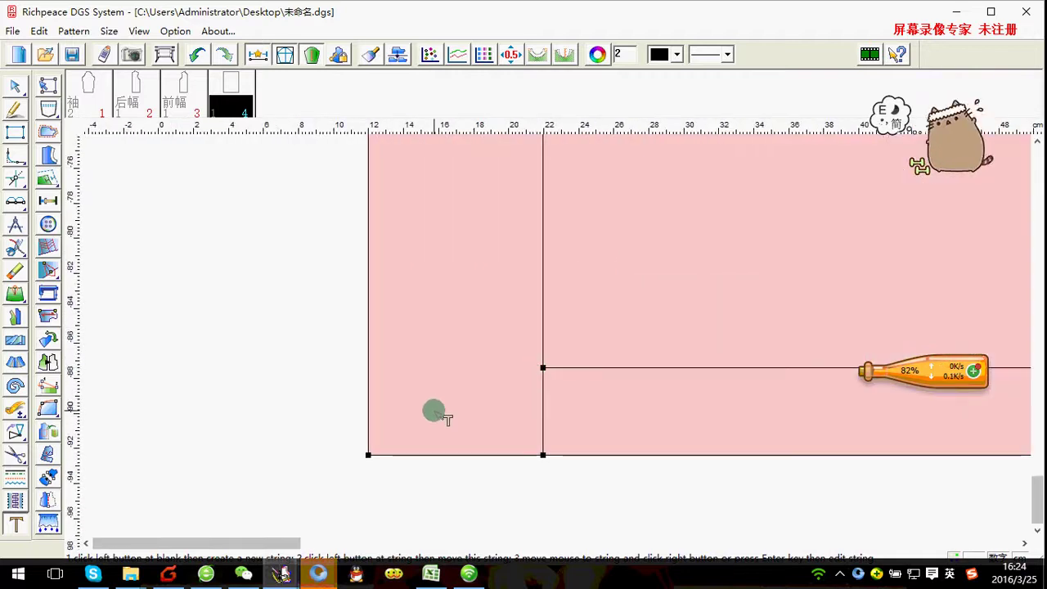
pyautogui.scroll(-2, 540, 347)
pyautogui.scroll(1, 544, 351)
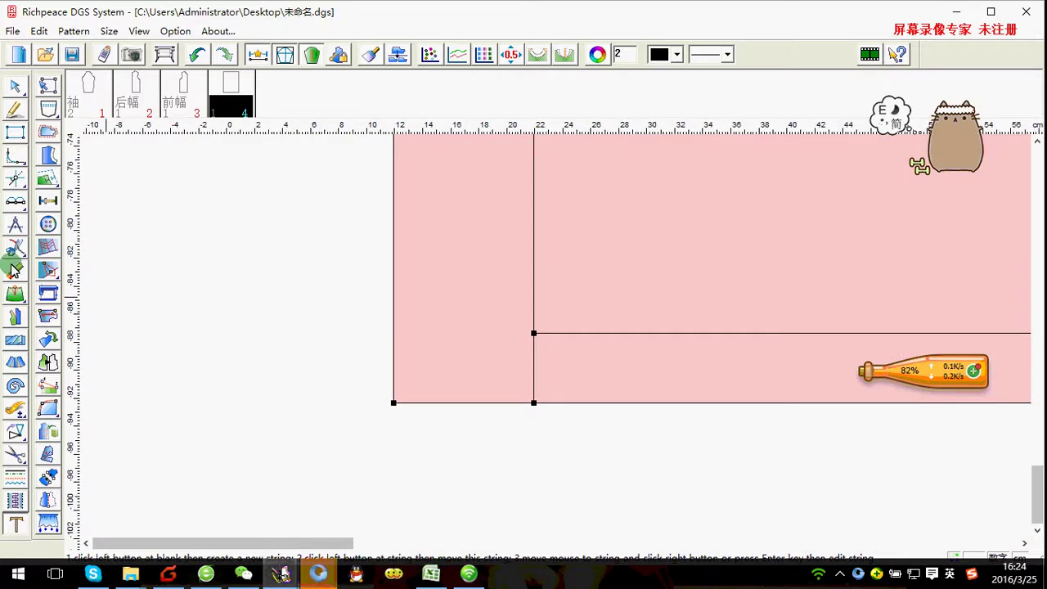
pyautogui.rightClick(196, 334)
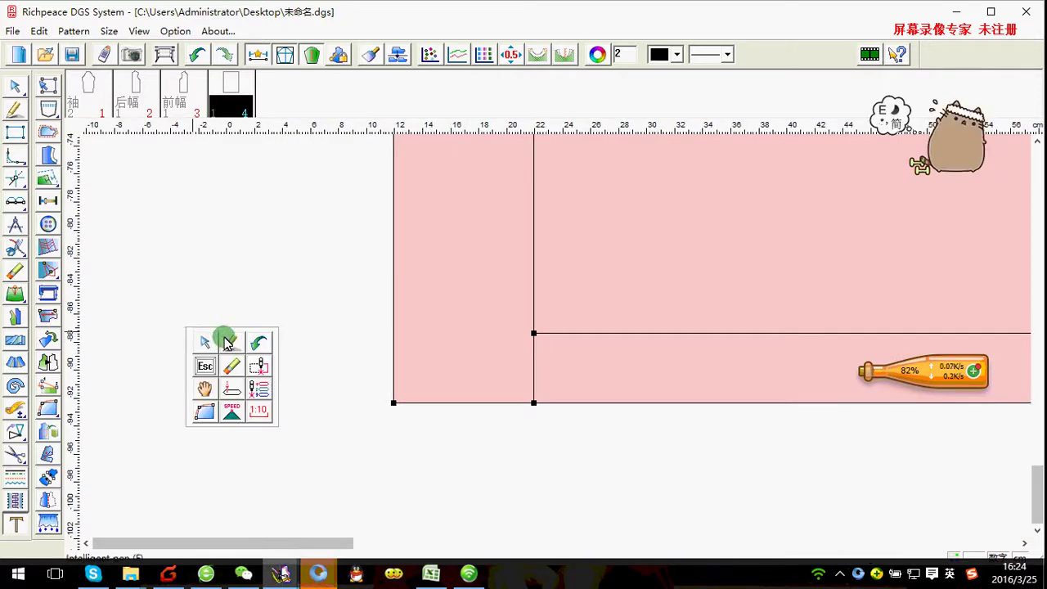
pyautogui.click(229, 342)
pyautogui.click(533, 403)
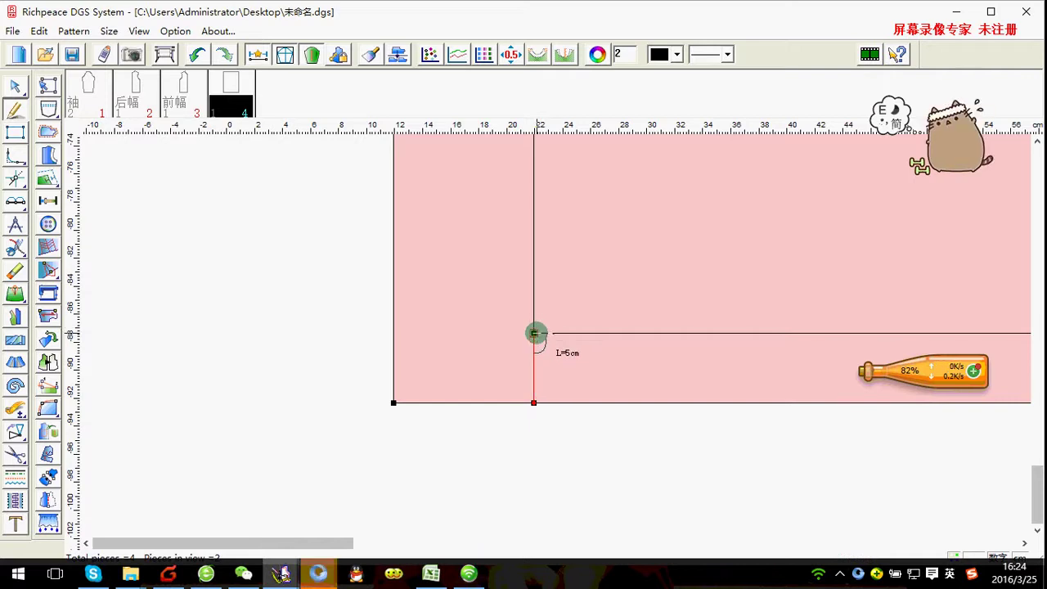
pyautogui.click(534, 333)
pyautogui.rightClick(534, 333)
pyautogui.click(14, 524)
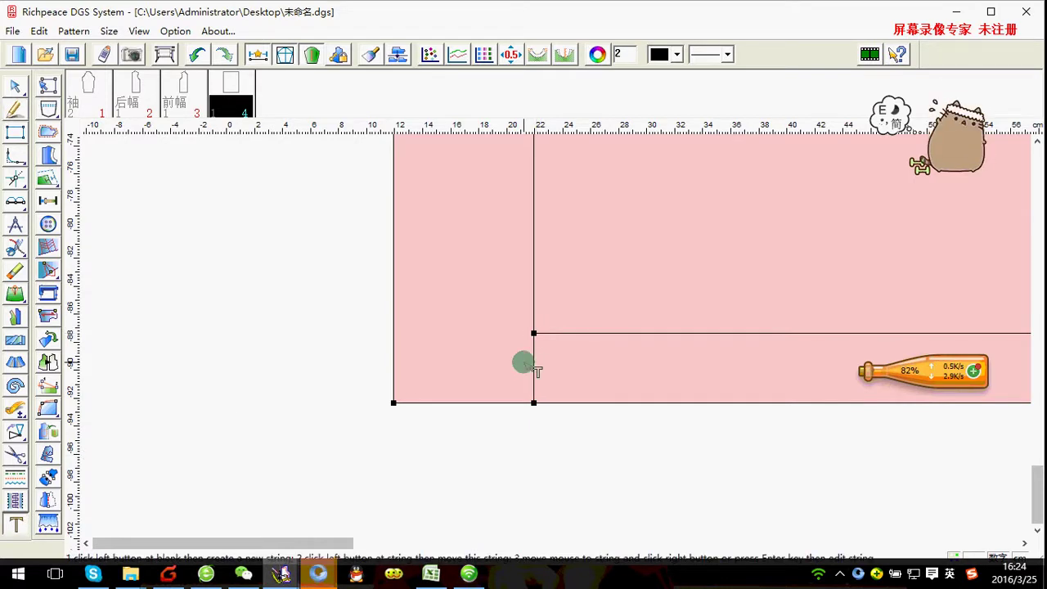
# Place a '5cm' label beside the new short vertical line
pyautogui.click(533, 364)
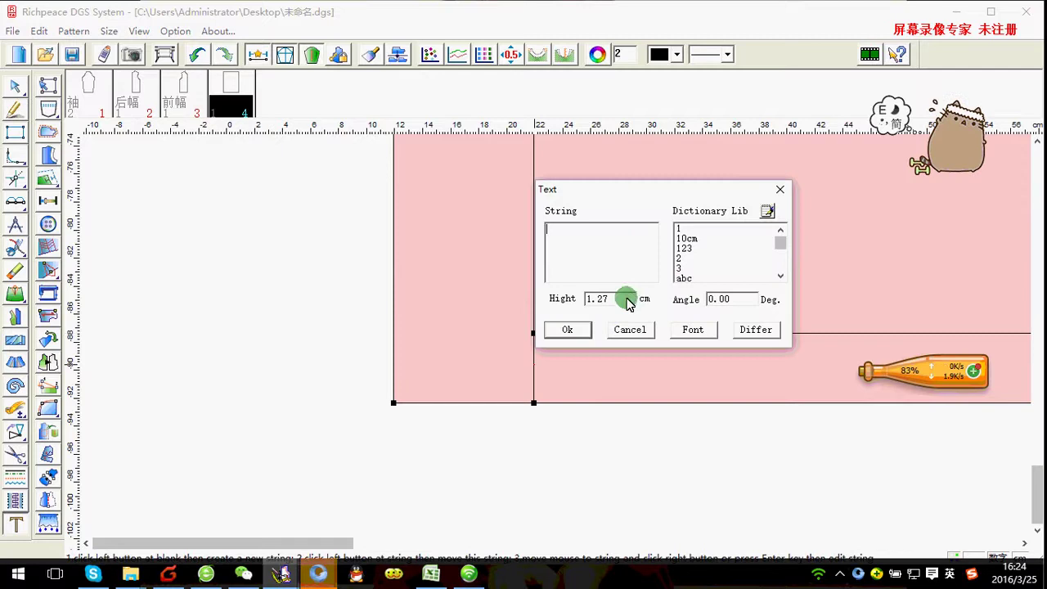
pyautogui.write('5')
pyautogui.click(625, 246)
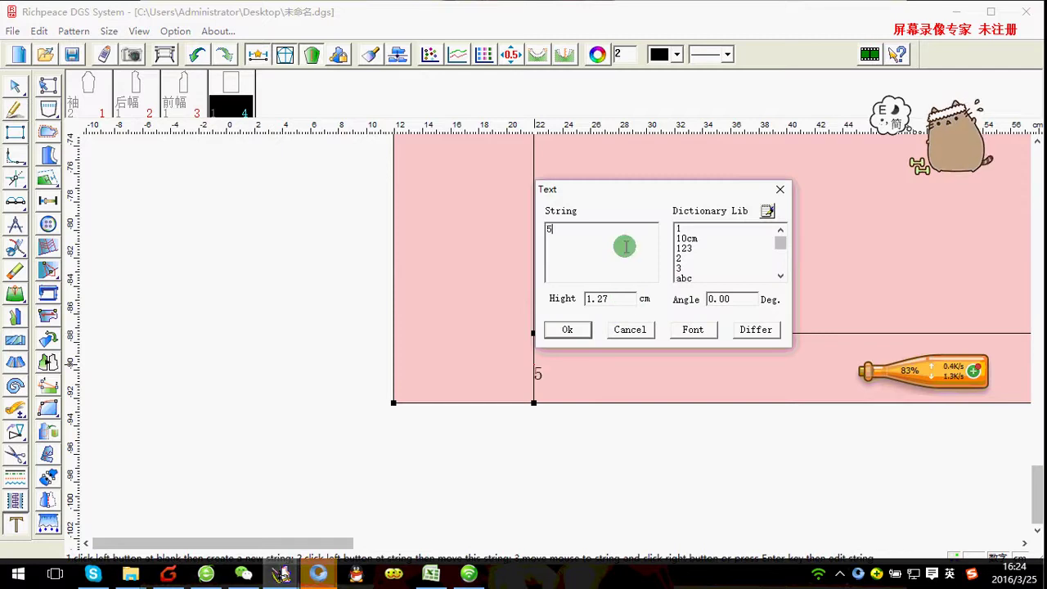
pyautogui.write('cm')
pyautogui.click(559, 330)
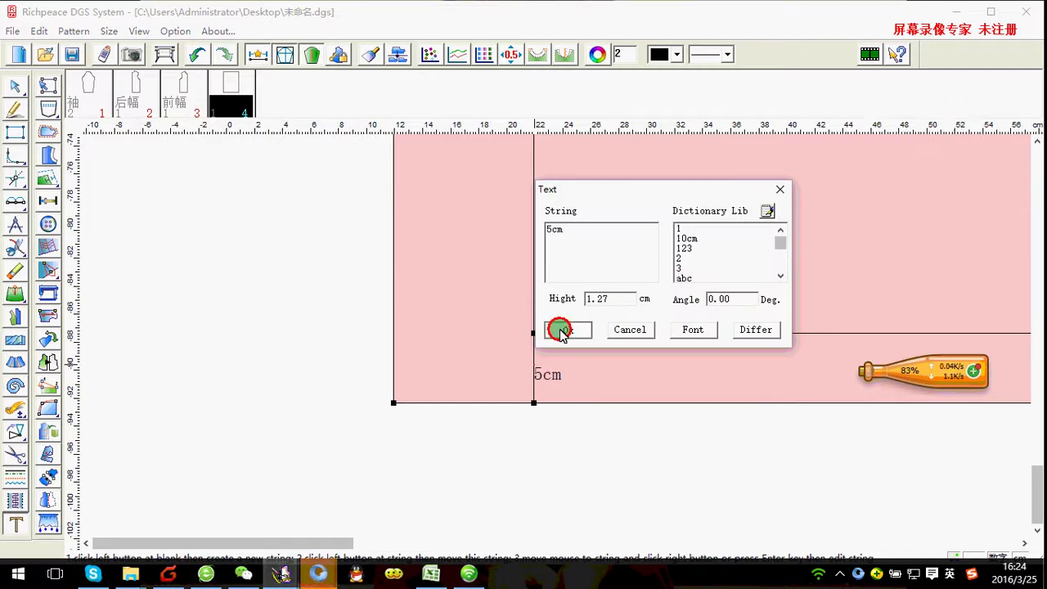
# Start a 10 cm pen line at the inner rectangle's upper-right corner
pyautogui.scroll(-2, 564, 335)
pyautogui.scroll(-2, 613, 205)
pyautogui.scroll(4, 547, 346)
pyautogui.scroll(-2, 547, 346)
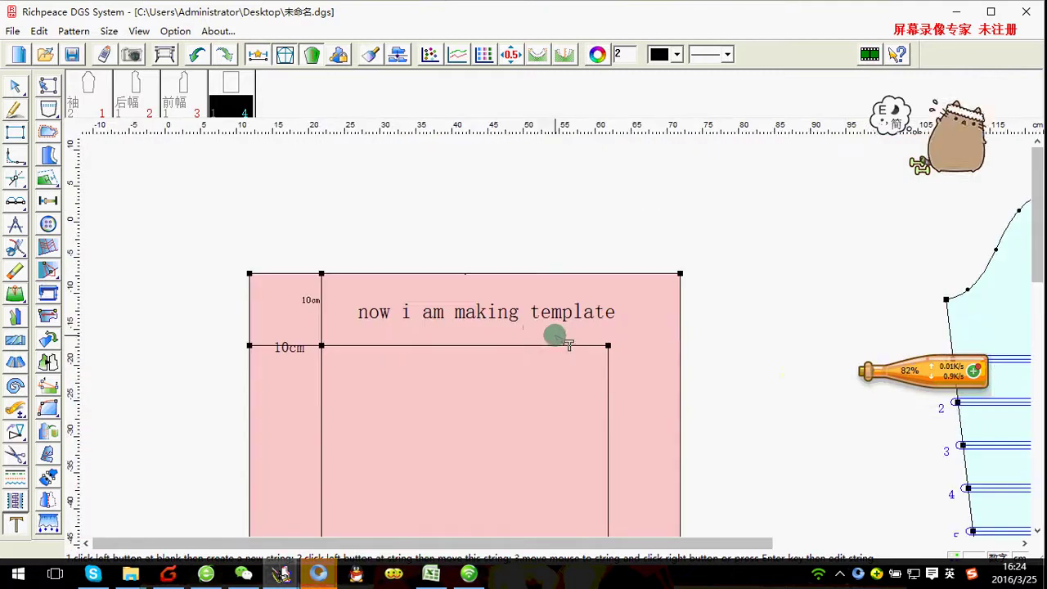
pyautogui.scroll(1, 557, 335)
pyautogui.rightClick(634, 393)
pyautogui.click(627, 351)
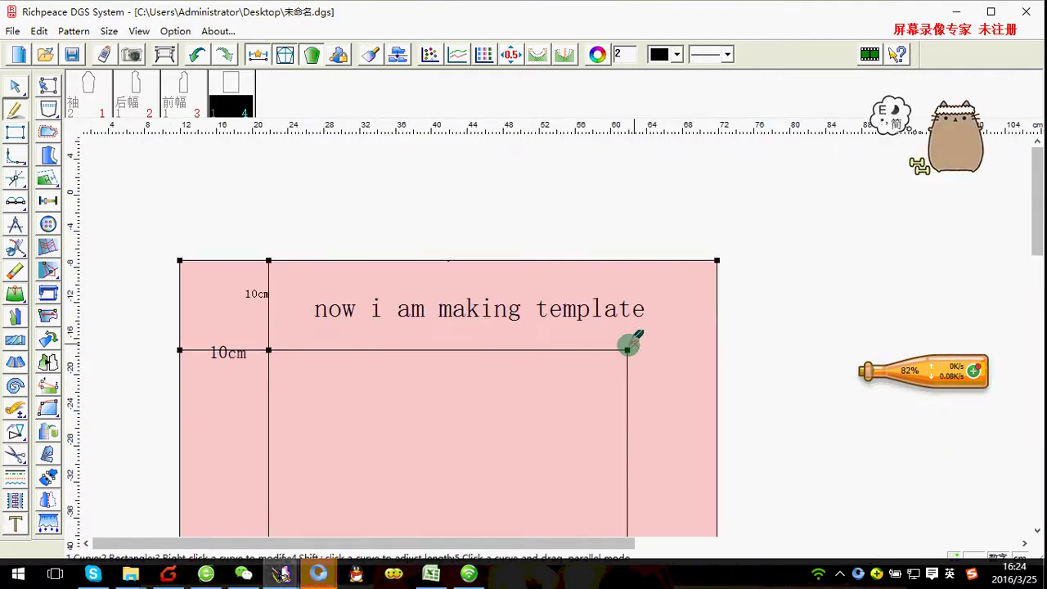
pyautogui.click(717, 350)
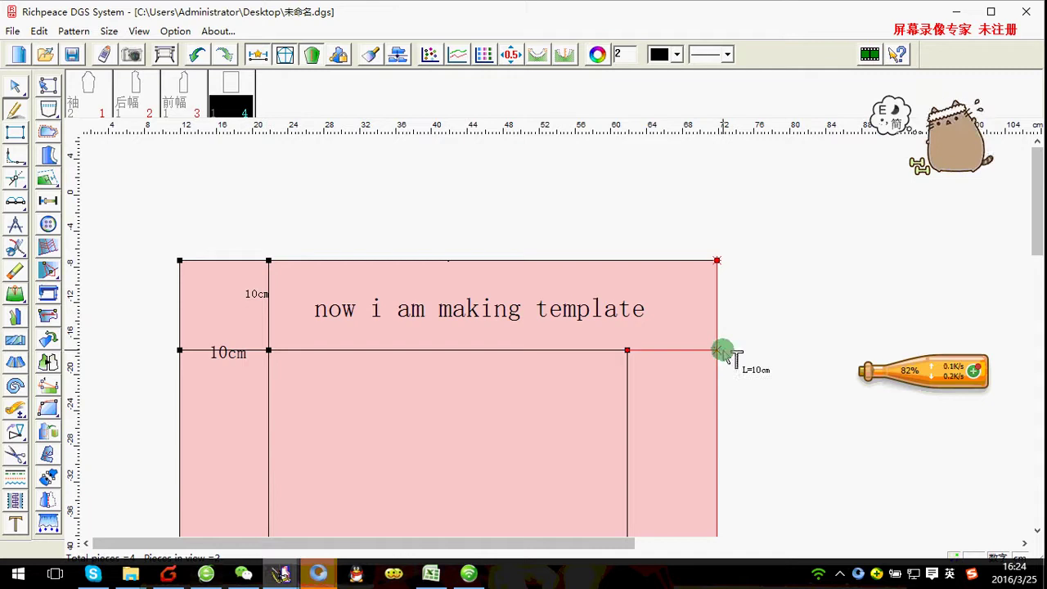
# Finish the 10 cm line at the right edge and label it '10cm' in the right-hand strip
pyautogui.rightClick(718, 350)
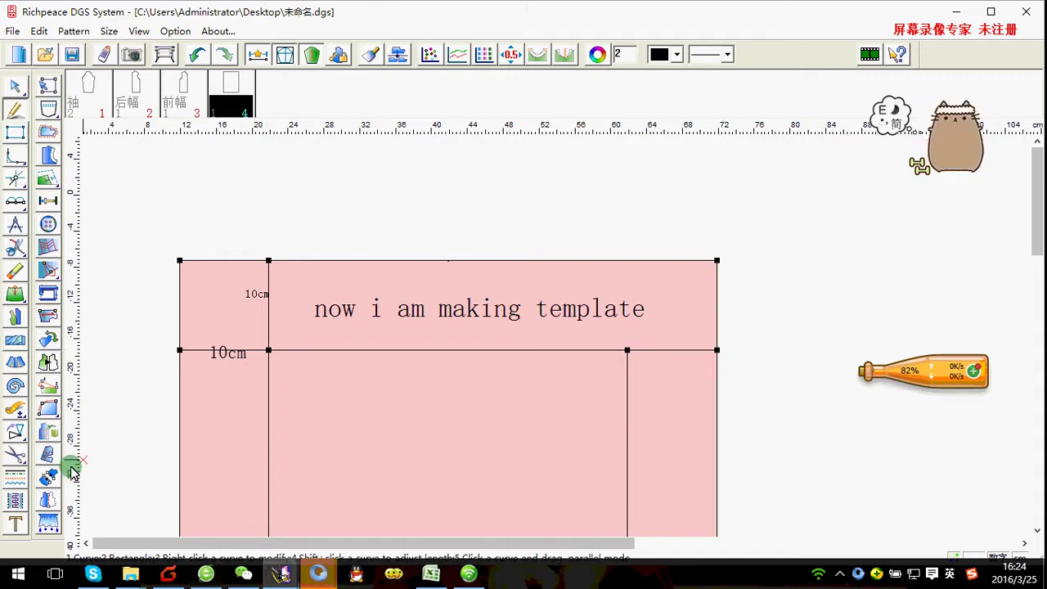
pyautogui.click(15, 523)
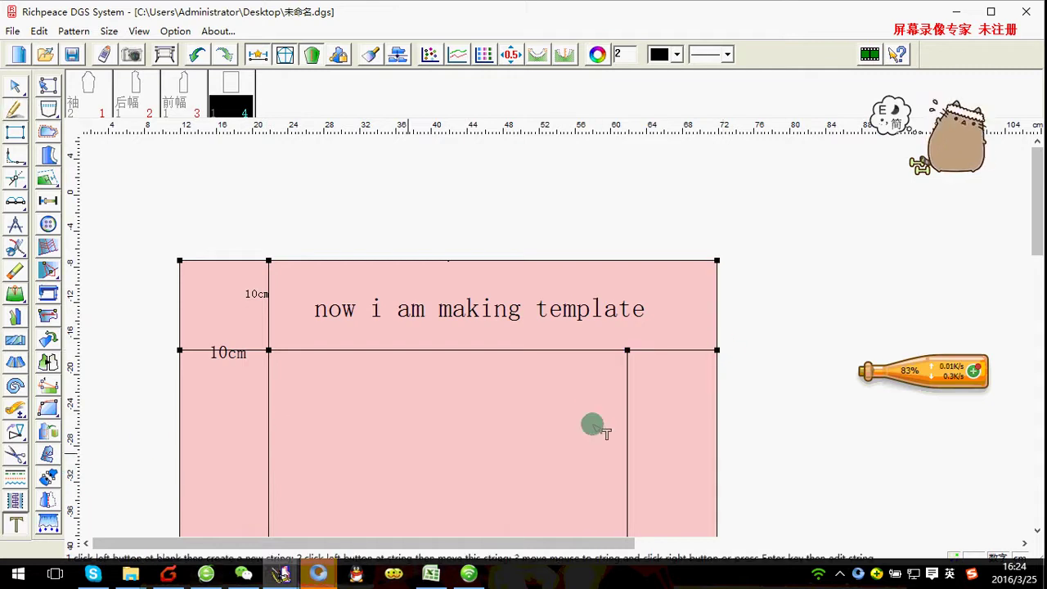
pyautogui.click(665, 357)
pyautogui.write('10')
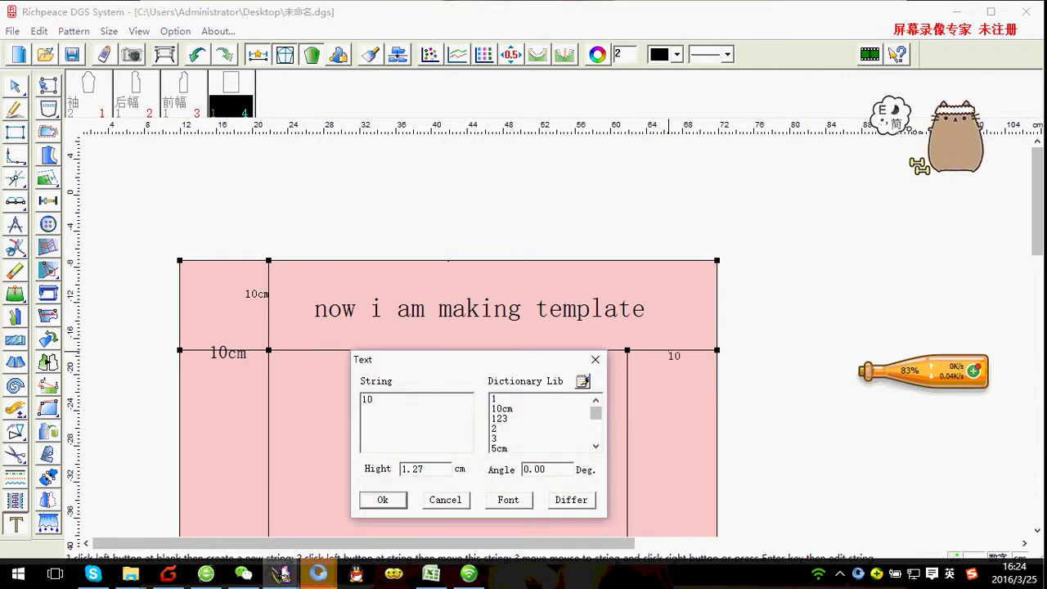
pyautogui.moveTo(434, 470); pyautogui.dragTo(346, 442)
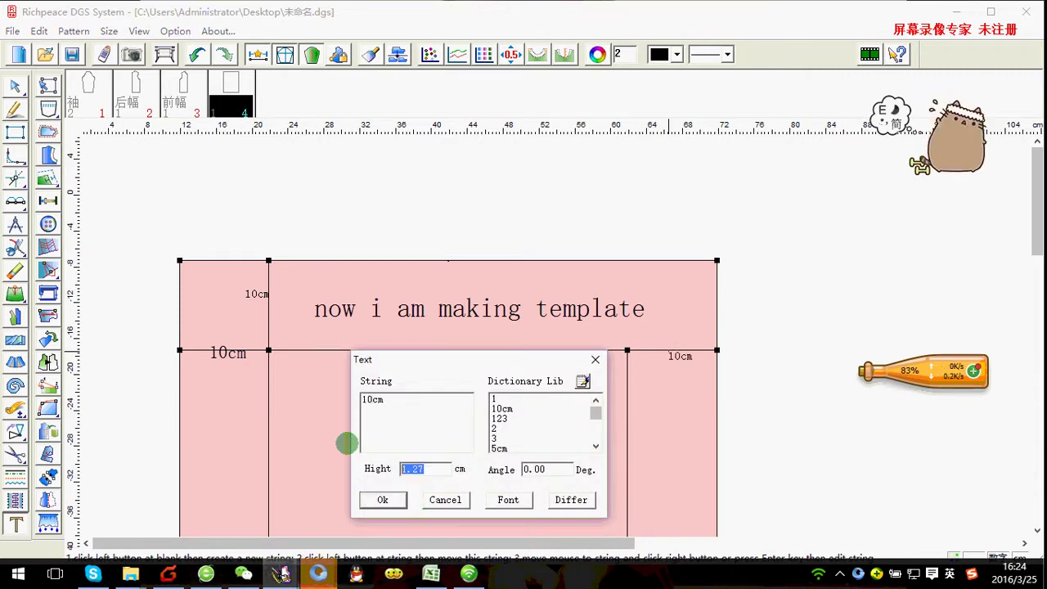
pyautogui.write('3')
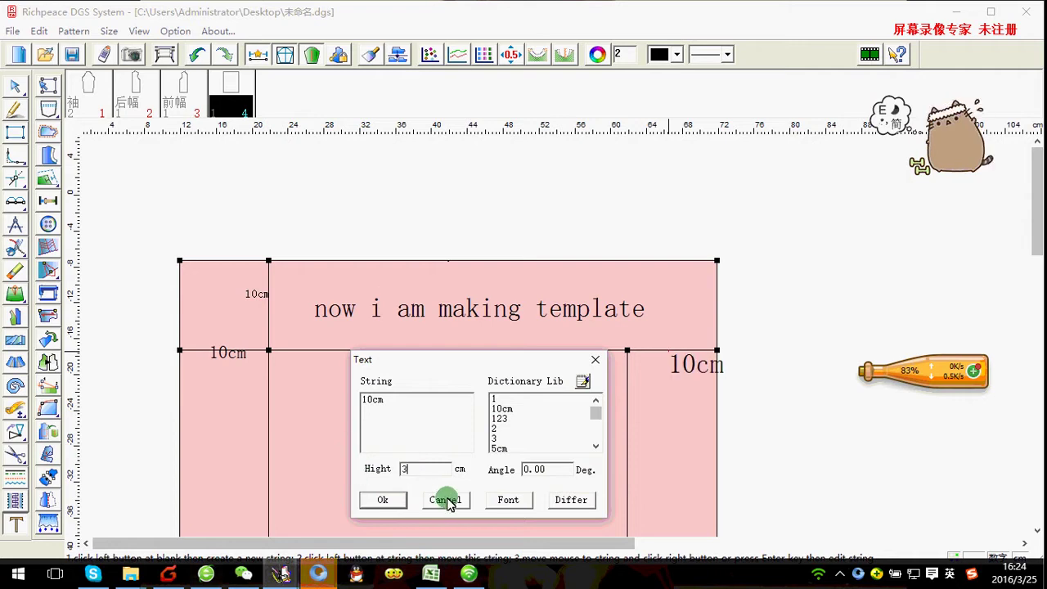
pyautogui.click(382, 499)
# Change the 10cm label's text height to 2
pyautogui.scroll(-3, 565, 303)
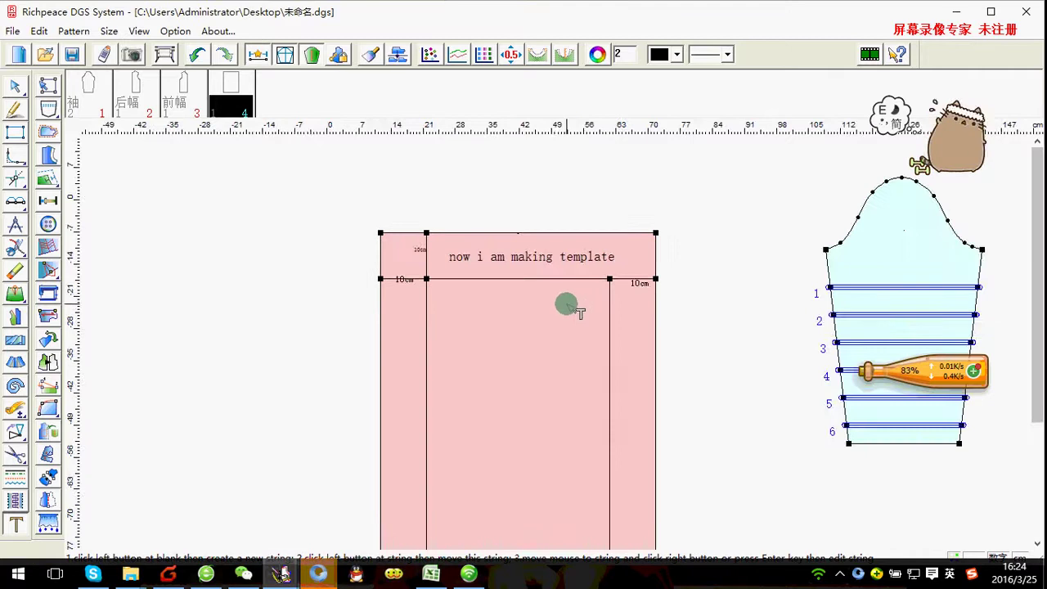
pyautogui.scroll(2, 565, 304)
pyautogui.scroll(2, 328, 304)
pyautogui.scroll(1, 523, 308)
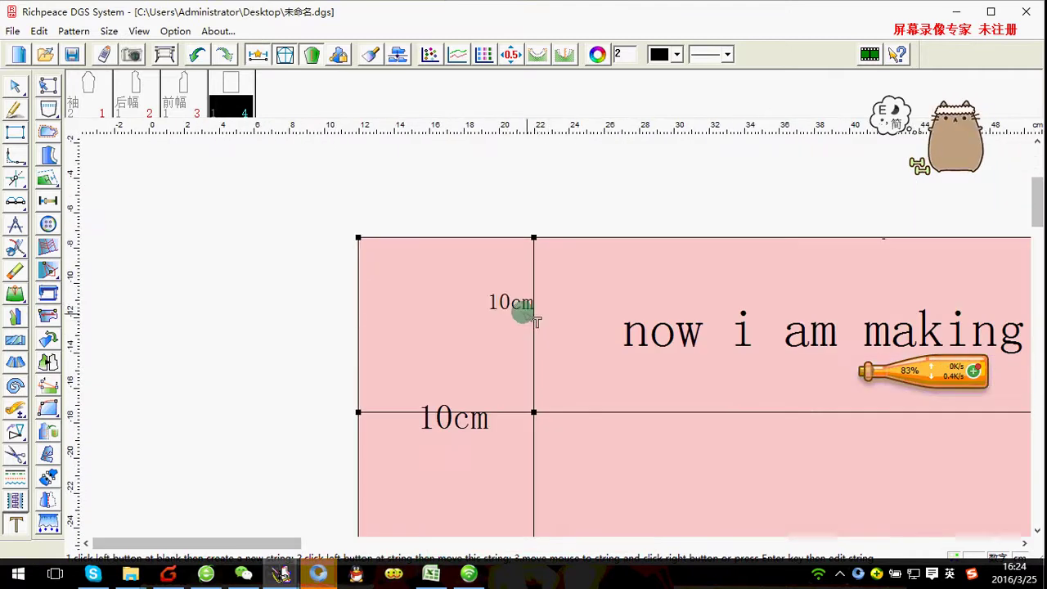
pyautogui.rightClick(528, 306)
pyautogui.doubleClick(573, 434)
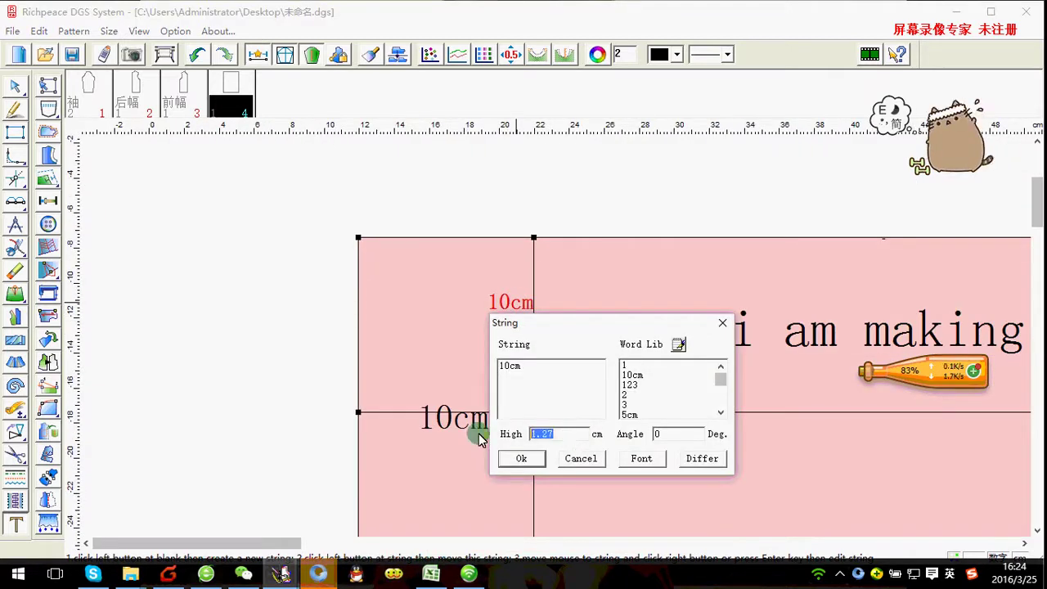
pyautogui.write('2')
pyautogui.click(522, 457)
# Change the 5cm label's text height to 2
pyautogui.scroll(-1, 553, 336)
pyautogui.scroll(-1, 553, 336)
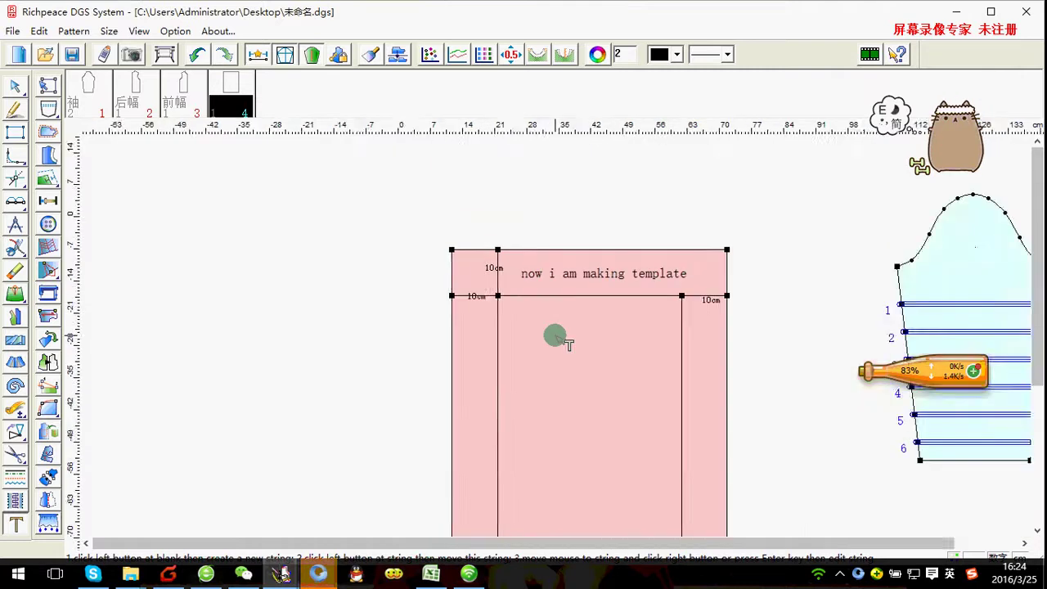
pyautogui.scroll(-1, 553, 335)
pyautogui.scroll(2, 554, 335)
pyautogui.scroll(-1, 552, 335)
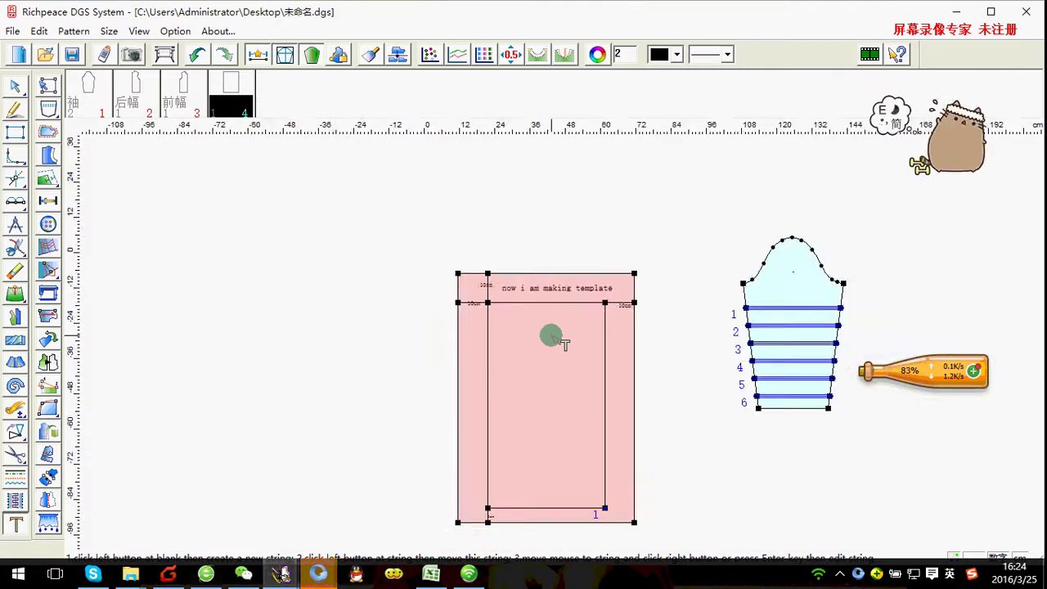
pyautogui.scroll(1, 550, 344)
pyautogui.scroll(1, 573, 425)
pyautogui.scroll(-3, 561, 323)
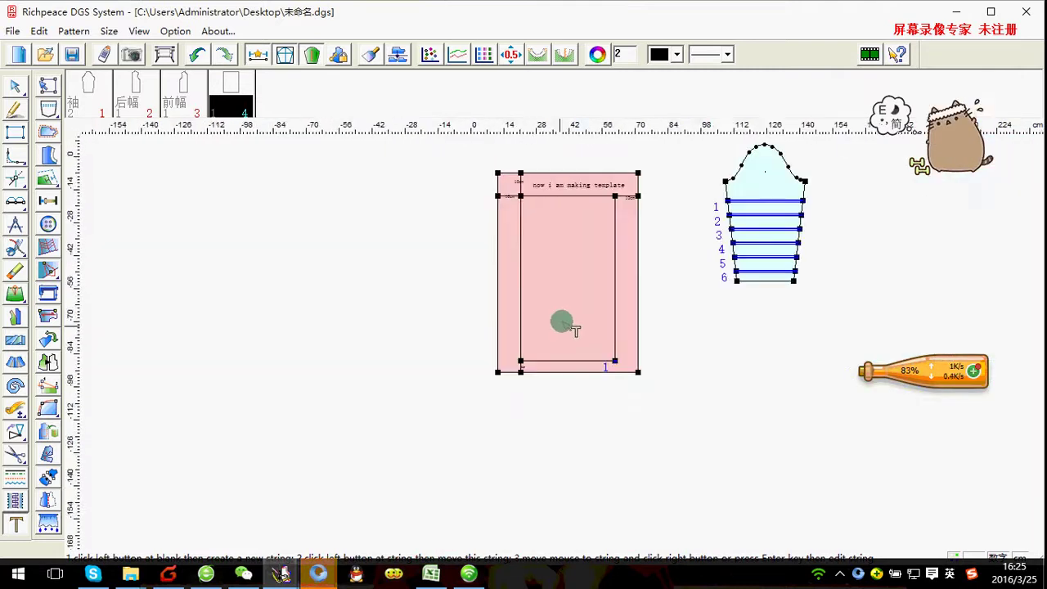
pyautogui.scroll(5, 555, 334)
pyautogui.scroll(4, 556, 331)
pyautogui.scroll(1, 556, 330)
pyautogui.click(556, 332)
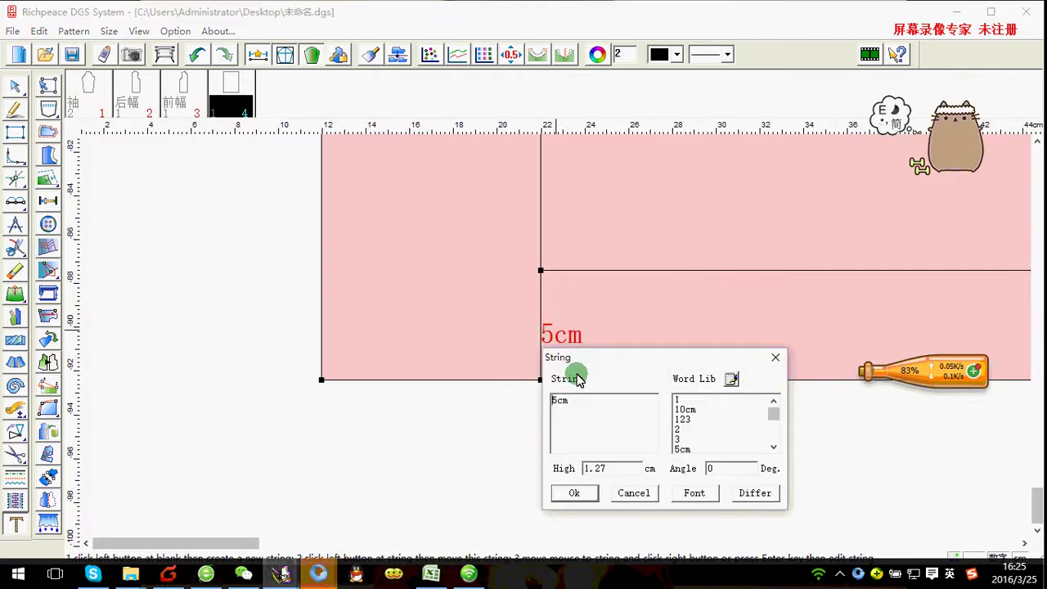
pyautogui.doubleClick(586, 468)
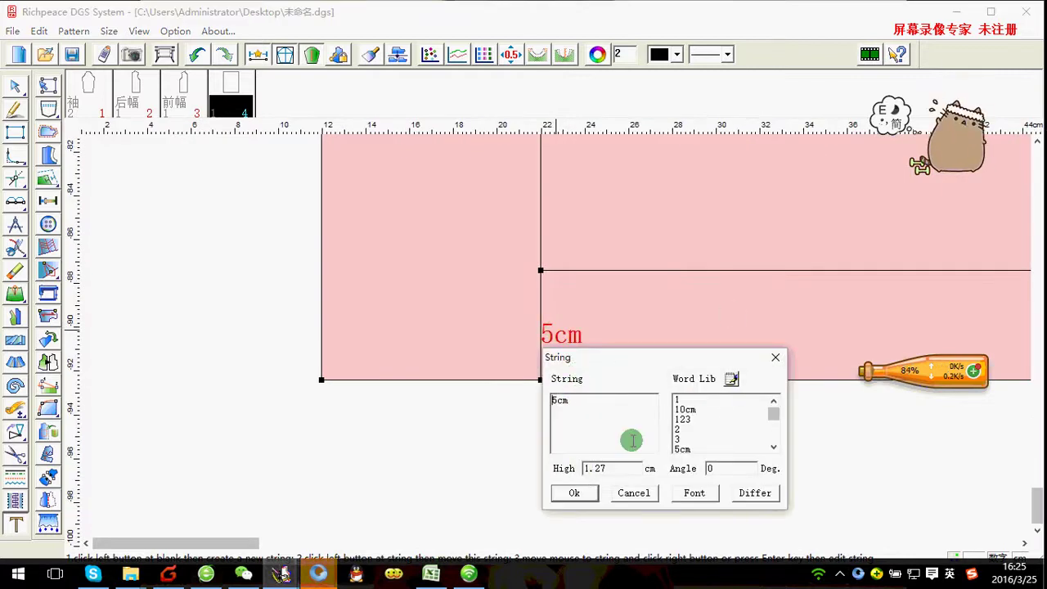
pyautogui.write('2')
pyautogui.click(574, 493)
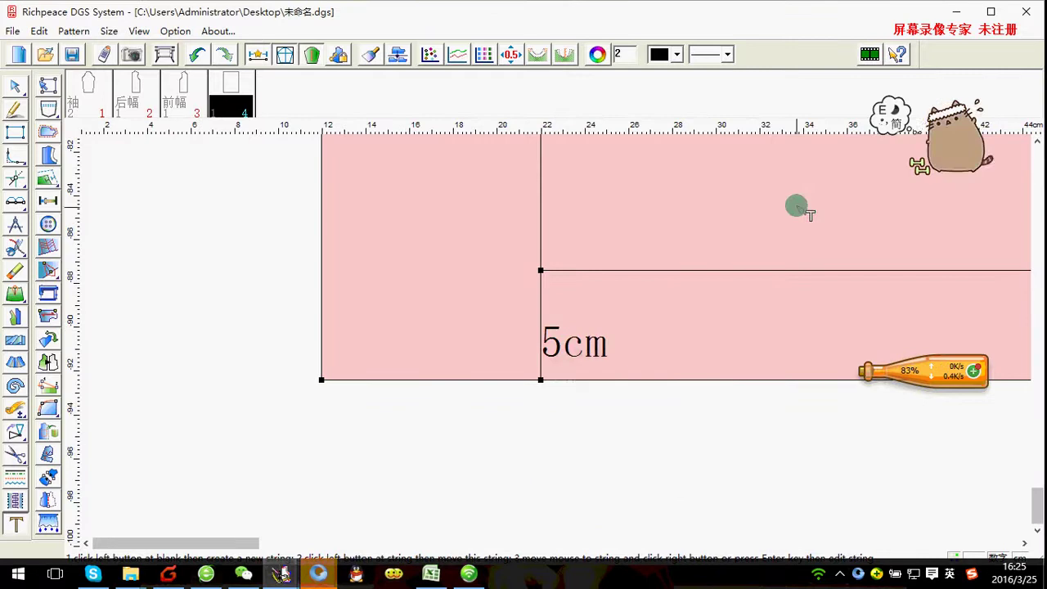
# Start another text string on the template, then cancel it while still empty
pyautogui.scroll(-4, 555, 336)
pyautogui.scroll(-4, 561, 330)
pyautogui.scroll(2, 557, 322)
pyautogui.scroll(3, 543, 305)
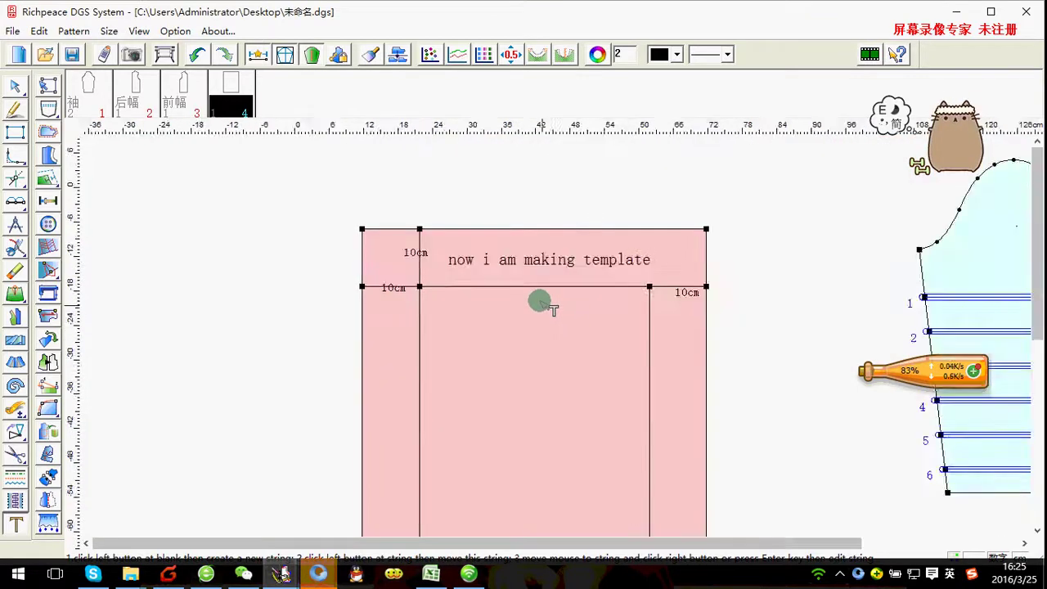
pyautogui.scroll(1, 532, 315)
pyautogui.scroll(1, 545, 341)
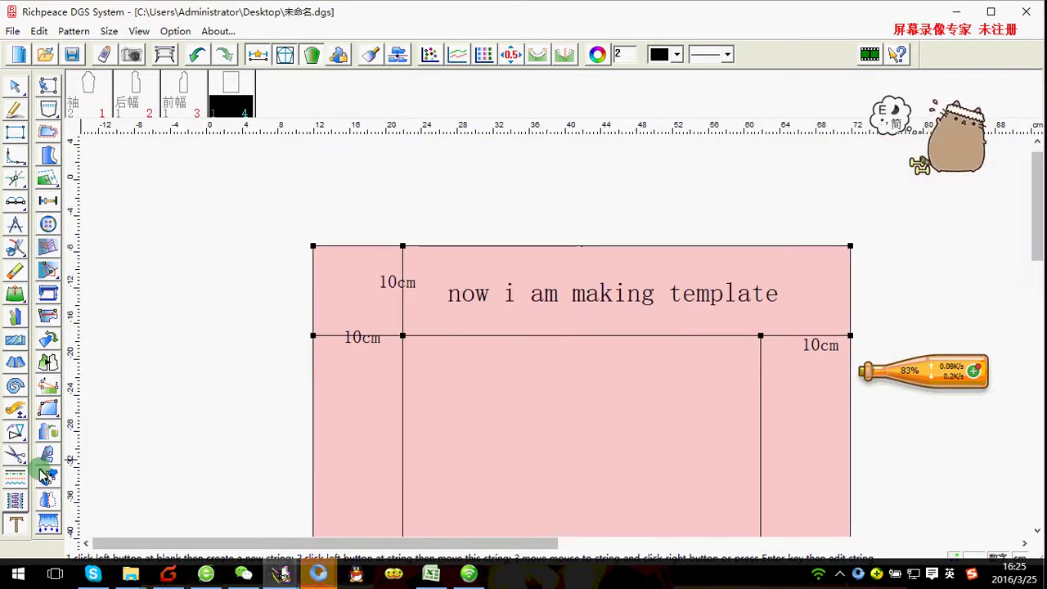
pyautogui.click(14, 523)
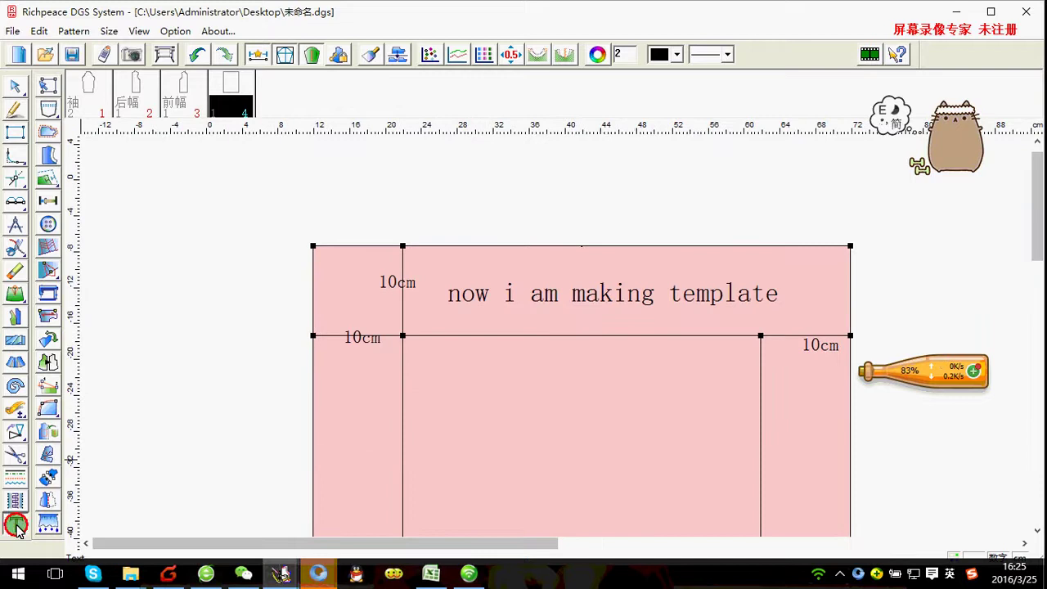
pyautogui.click(475, 406)
pyautogui.click(719, 230)
pyautogui.scroll(-1, 554, 335)
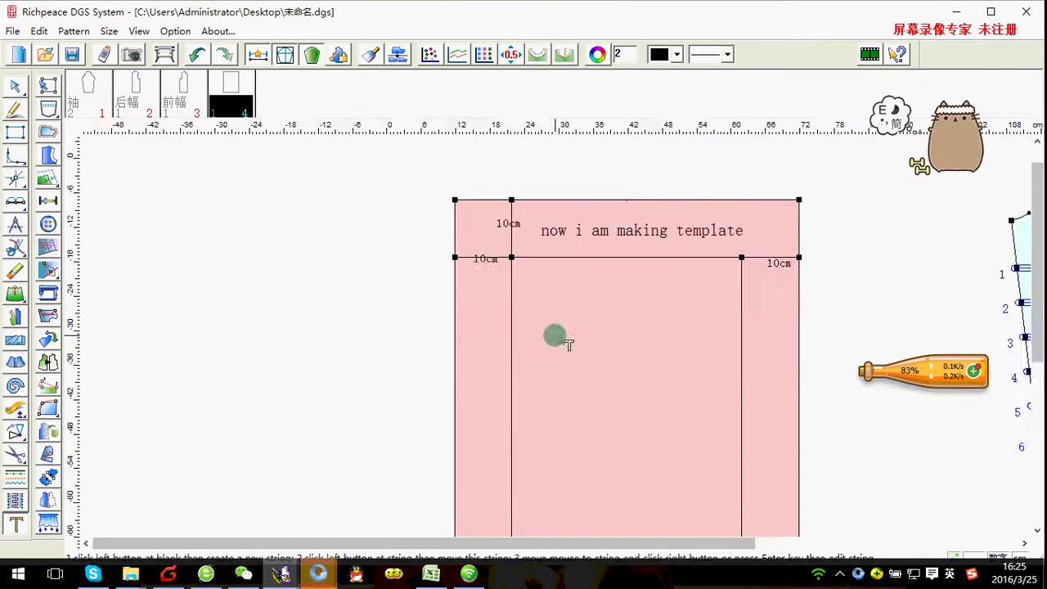
pyautogui.scroll(-1, 553, 335)
pyautogui.rightClick(183, 331)
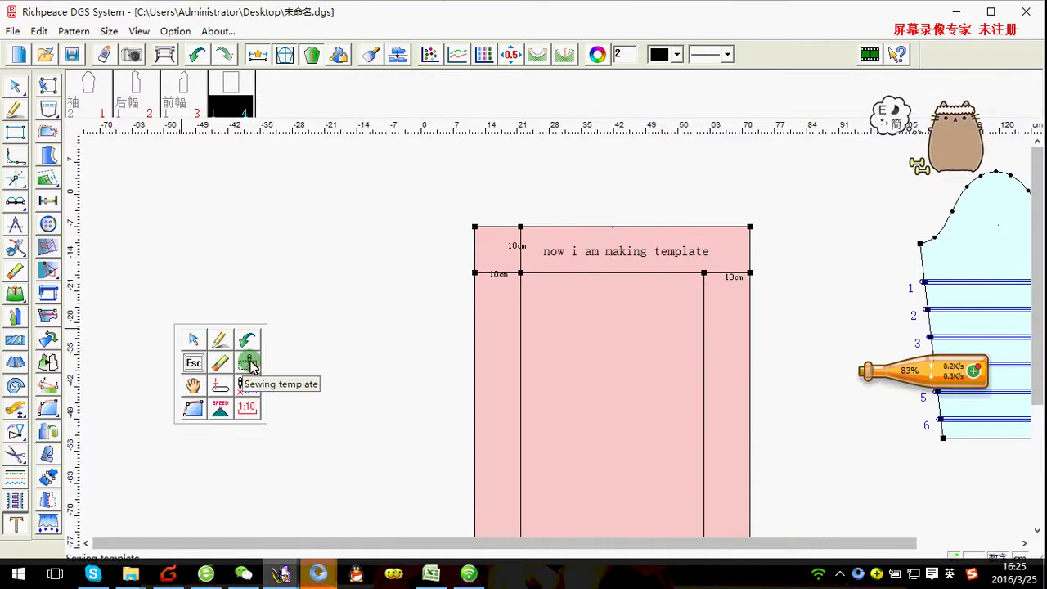
pyautogui.click(248, 362)
pyautogui.moveTo(208, 316); pyautogui.dragTo(391, 477)
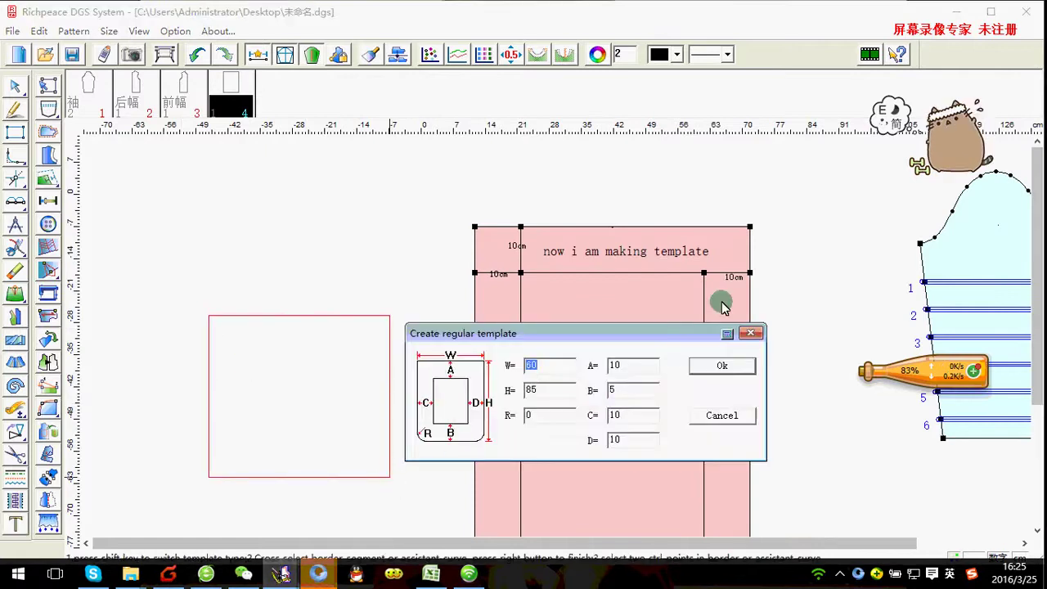
pyautogui.moveTo(639, 330)
pyautogui.mouseDown()
pyautogui.moveTo(374, 286)
pyautogui.moveTo(396, 281)
pyautogui.mouseUp()
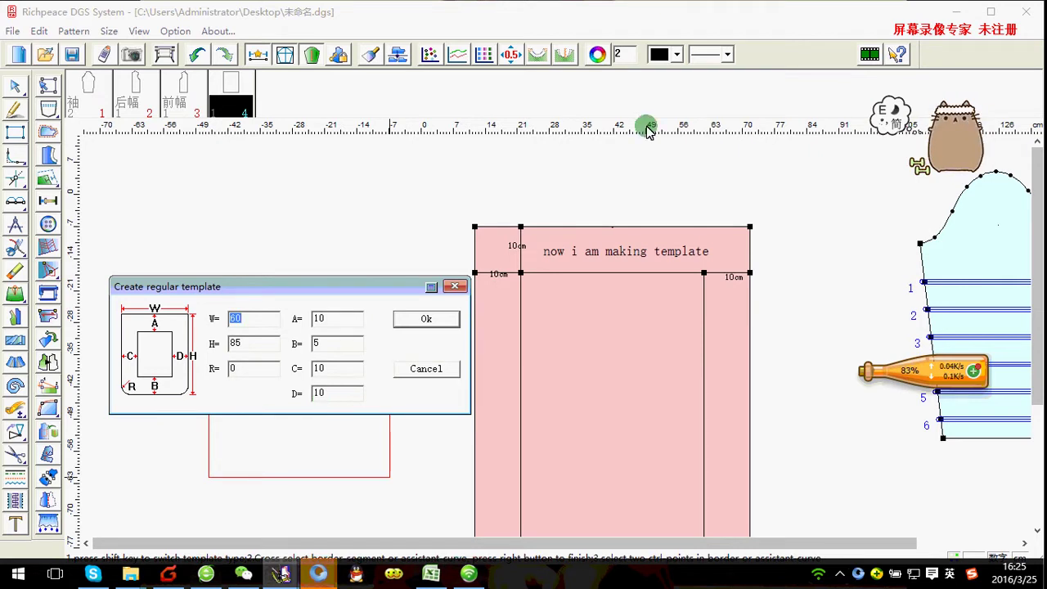
pyautogui.click(455, 286)
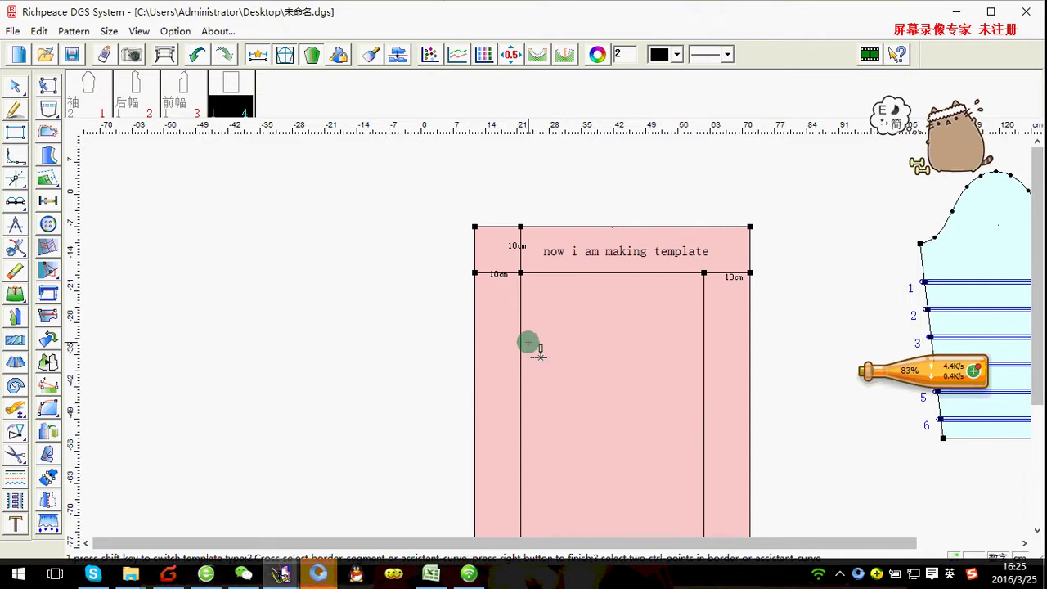
# Add the note 'A=10, B=5, C=10, D=10' on separate lines inside the inner rectangle at height 3
pyautogui.click(15, 523)
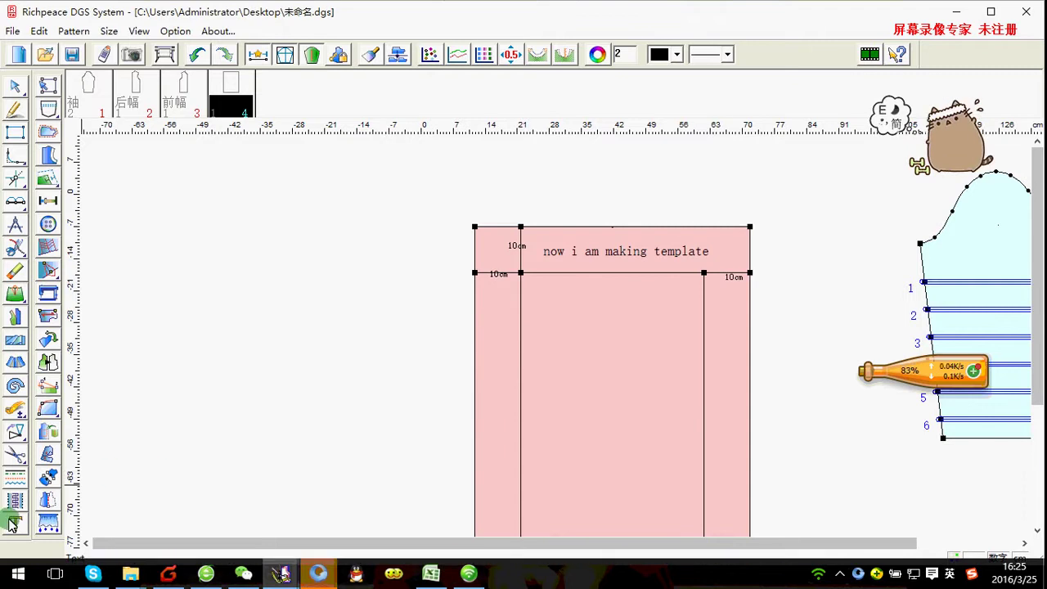
pyautogui.click(548, 312)
pyautogui.write('a')
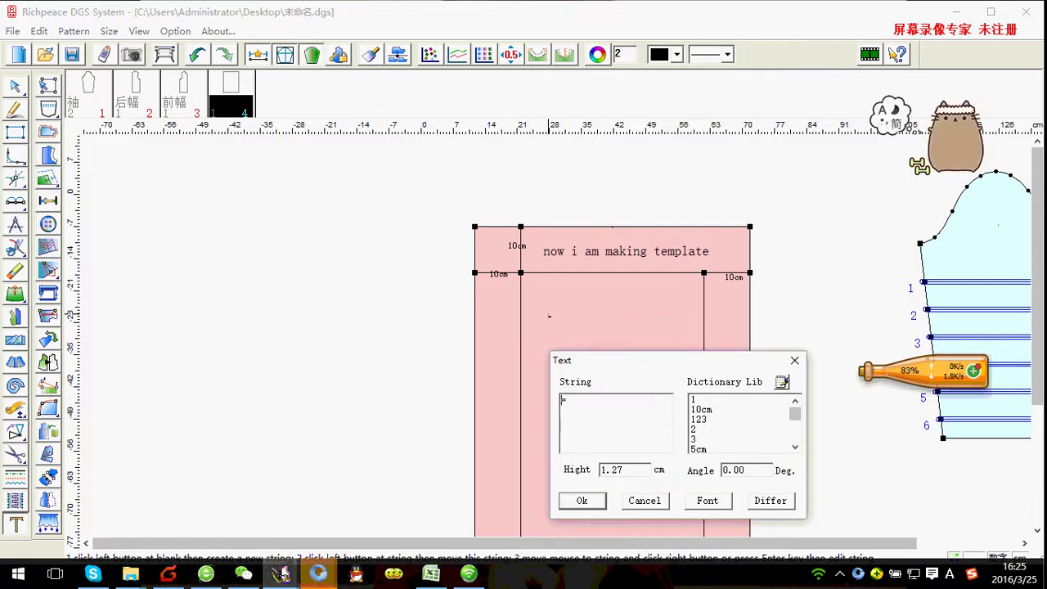
pyautogui.click(603, 406)
pyautogui.click(604, 406)
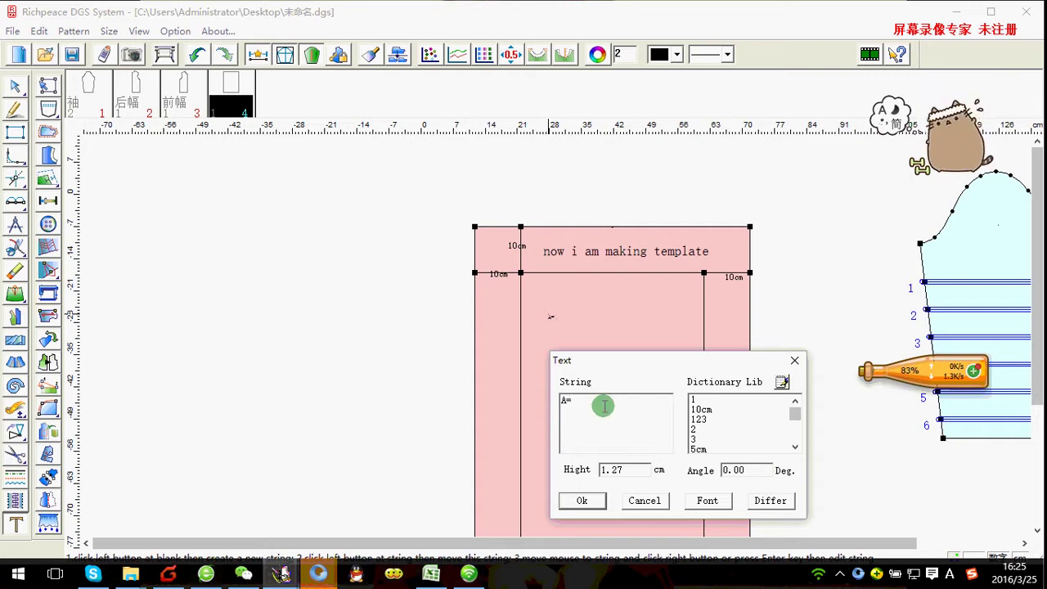
pyautogui.write('0')
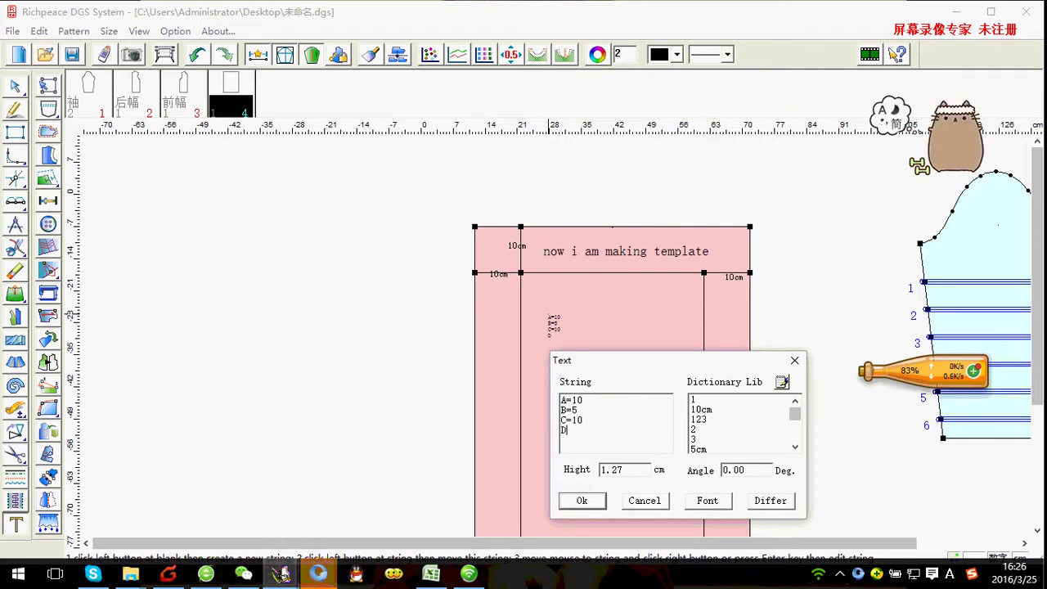
pyautogui.doubleClick(619, 469)
pyautogui.write('2')
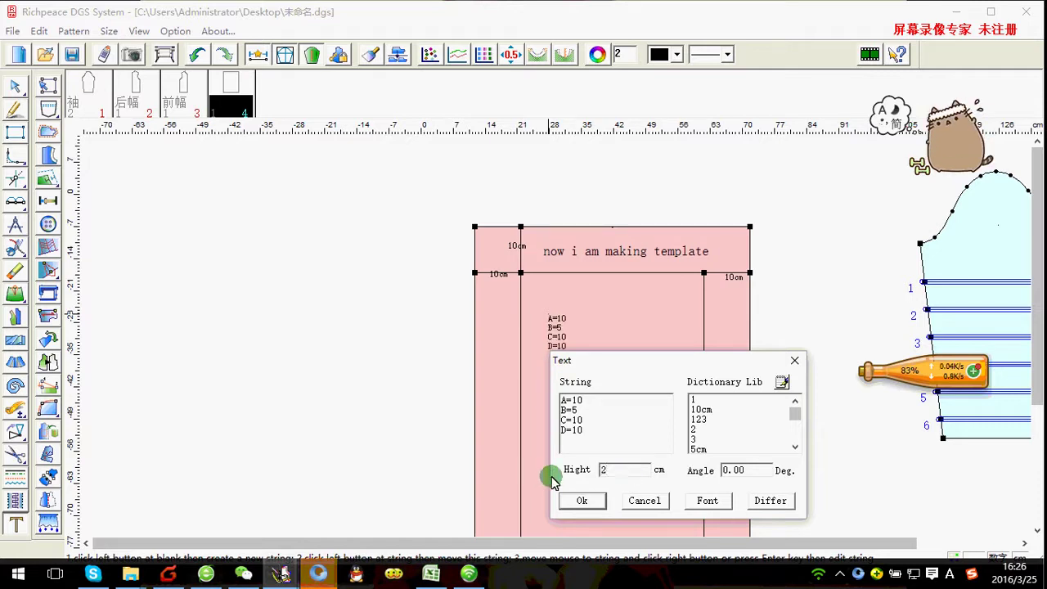
pyautogui.doubleClick(605, 469)
pyautogui.write('3')
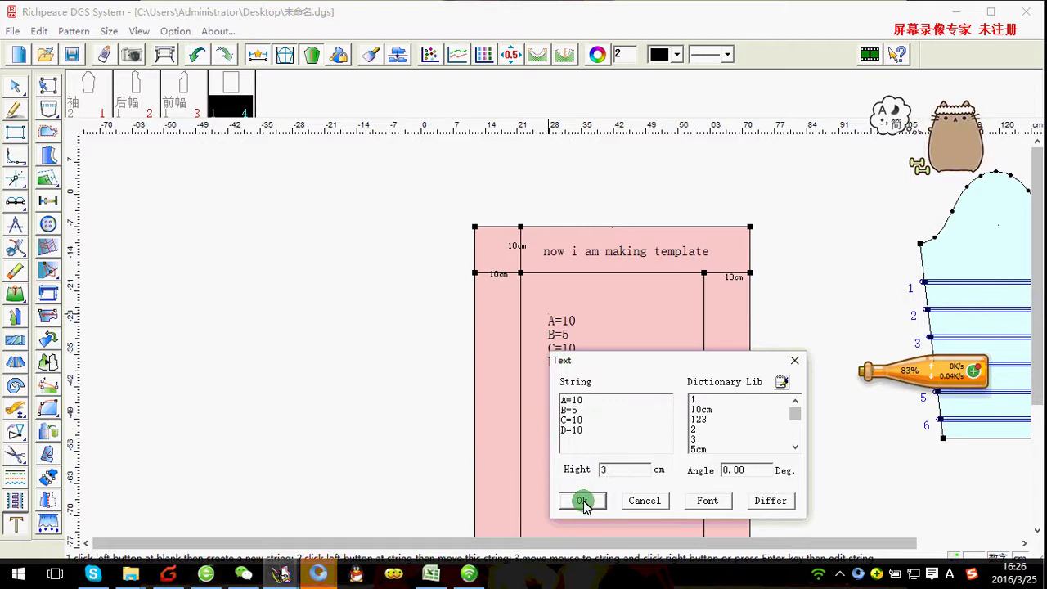
pyautogui.click(595, 499)
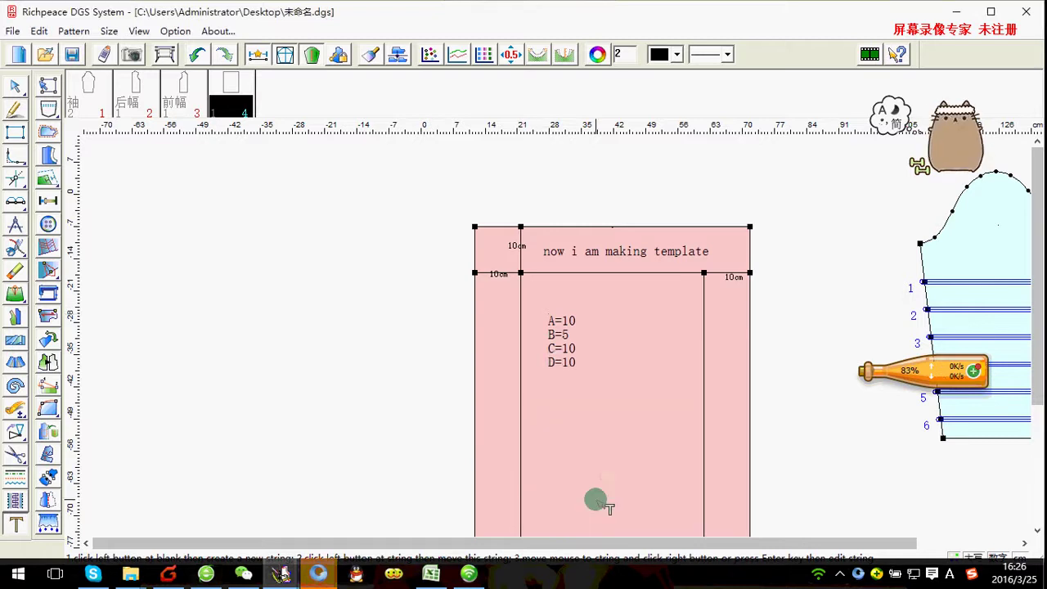
pyautogui.click(569, 407)
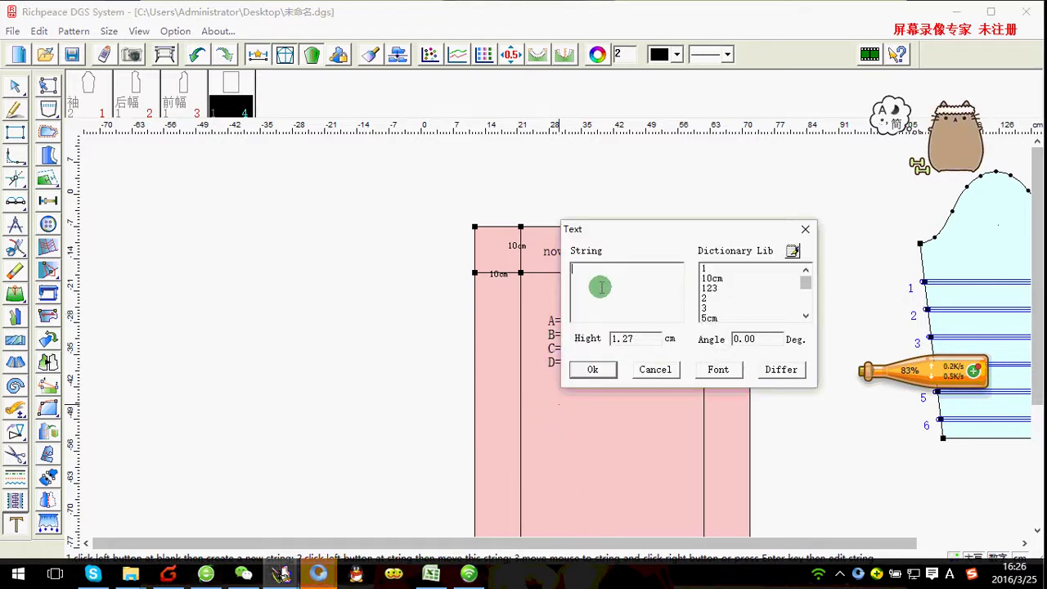
# Type the note 'these are the limited number,we can measure from sewingmachine' in the String box
pyautogui.write('TH')
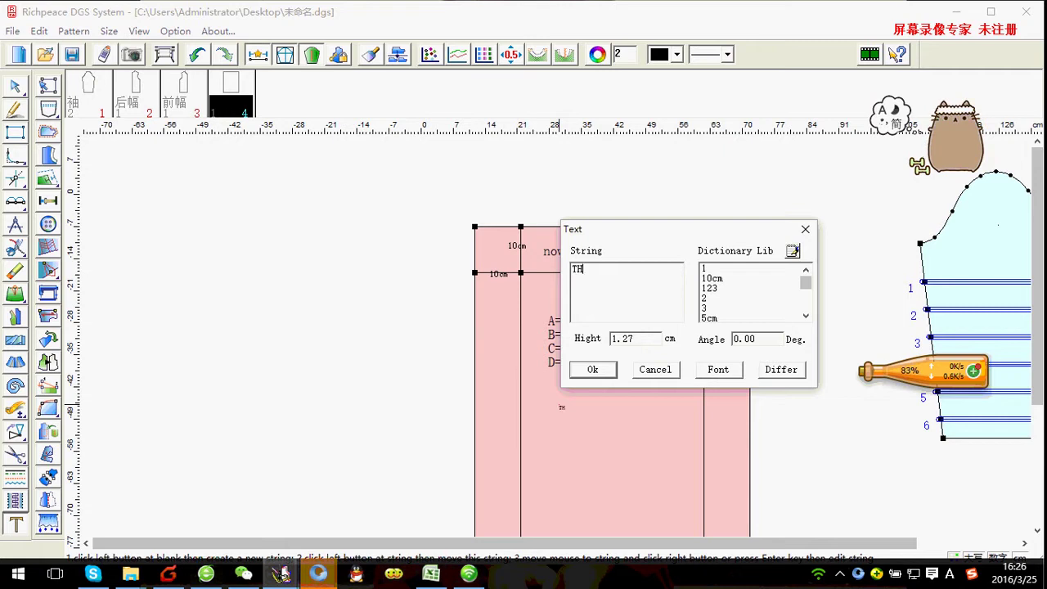
pyautogui.press('BackSpace')
pyautogui.press('BackSpace')
pyautogui.click(600, 286)
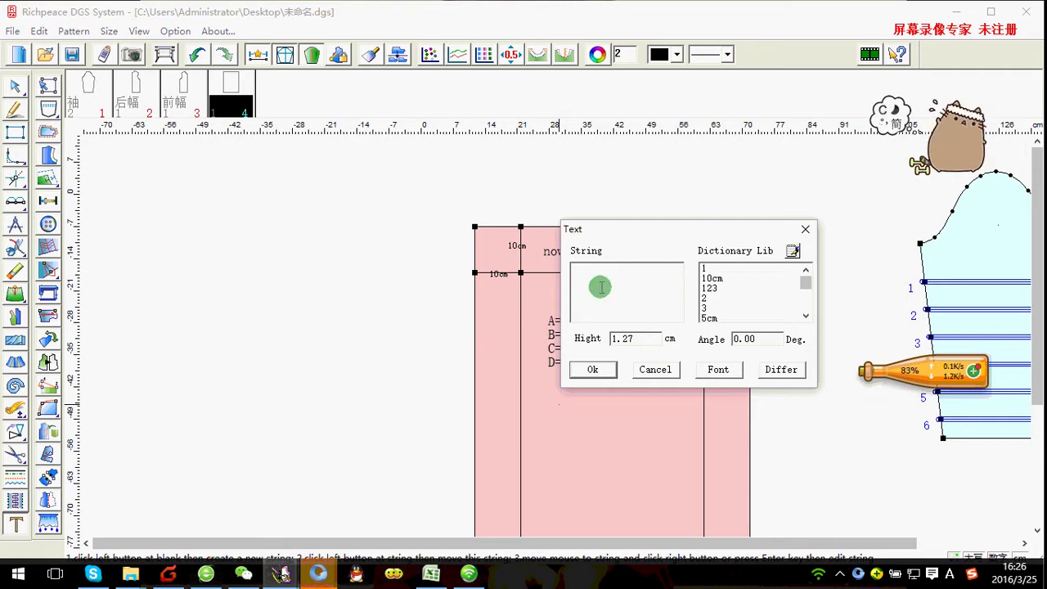
pyautogui.write('t')
pyautogui.press('Escape')
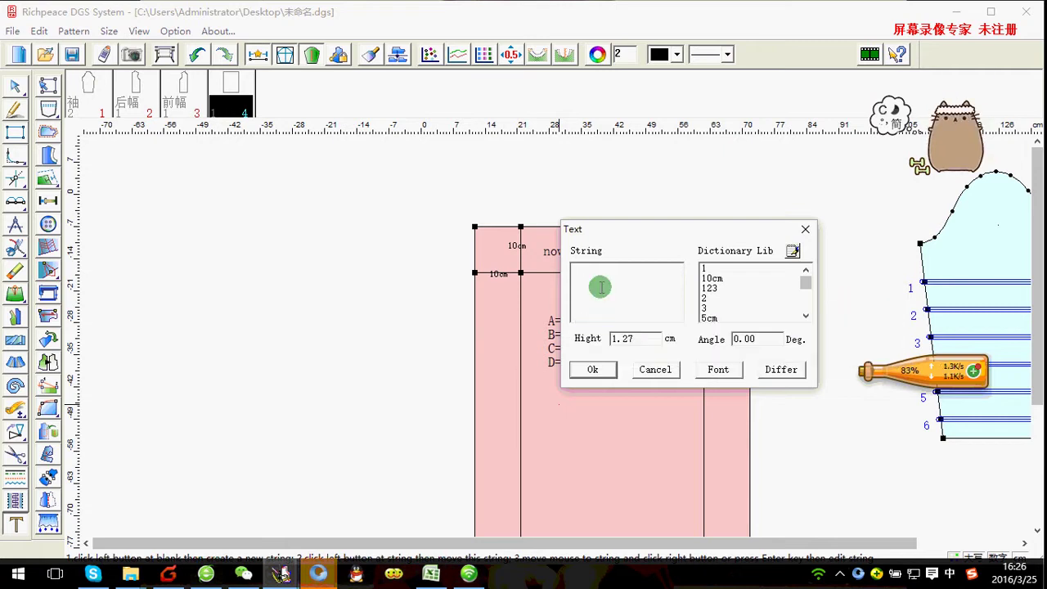
pyautogui.write('these')
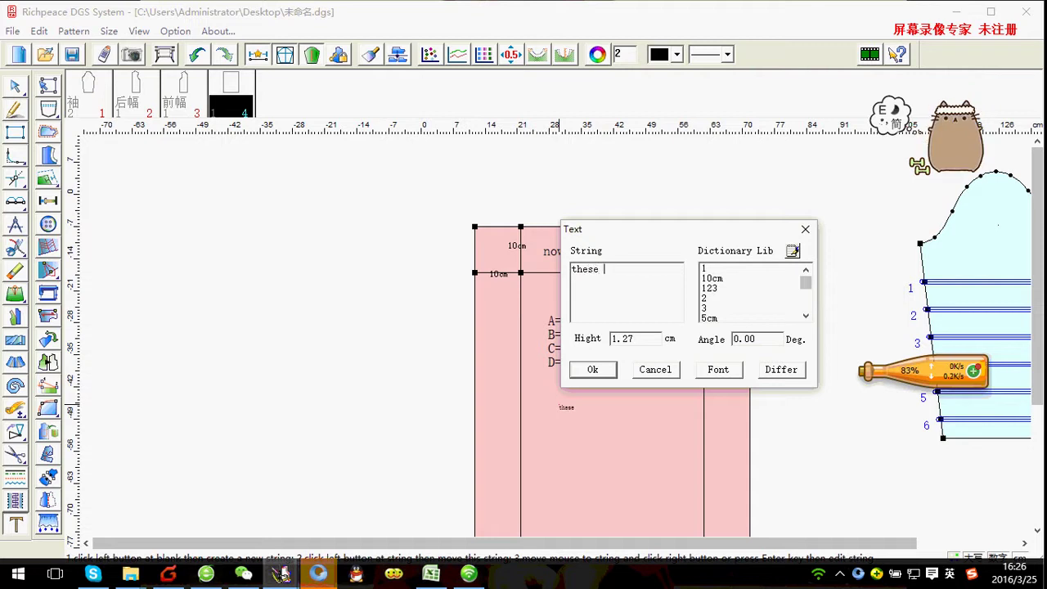
pyautogui.click(601, 286)
pyautogui.write('re the li')
pyautogui.click(601, 286)
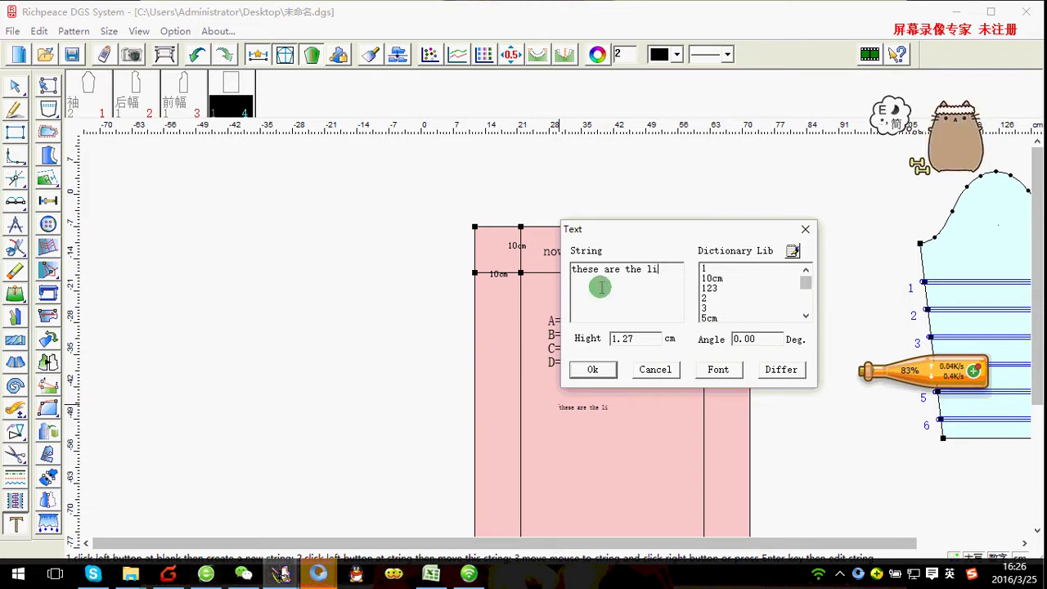
pyautogui.click(601, 286)
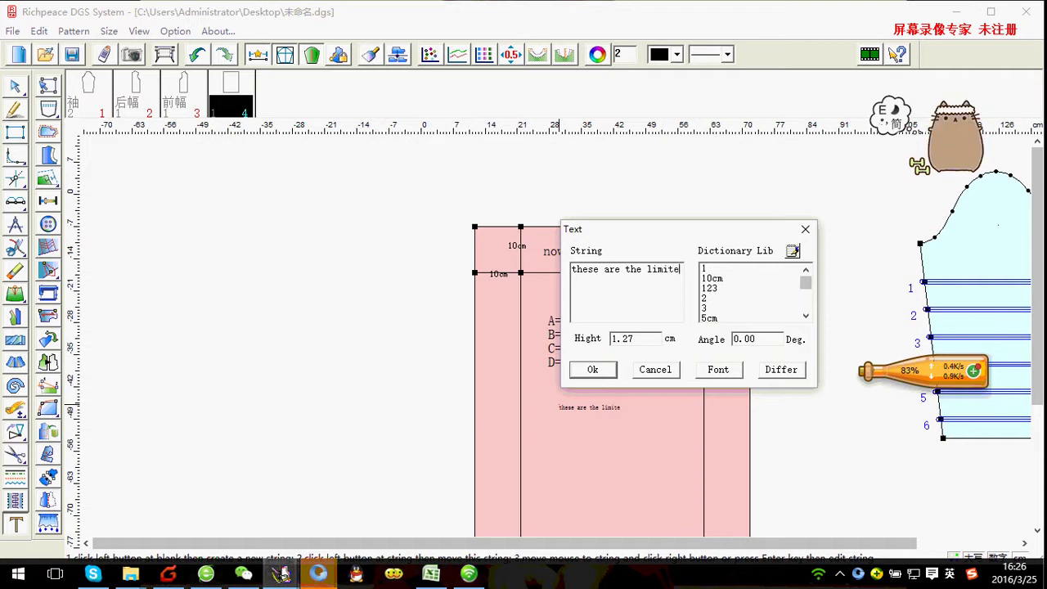
pyautogui.write('d')
pyautogui.click(601, 286)
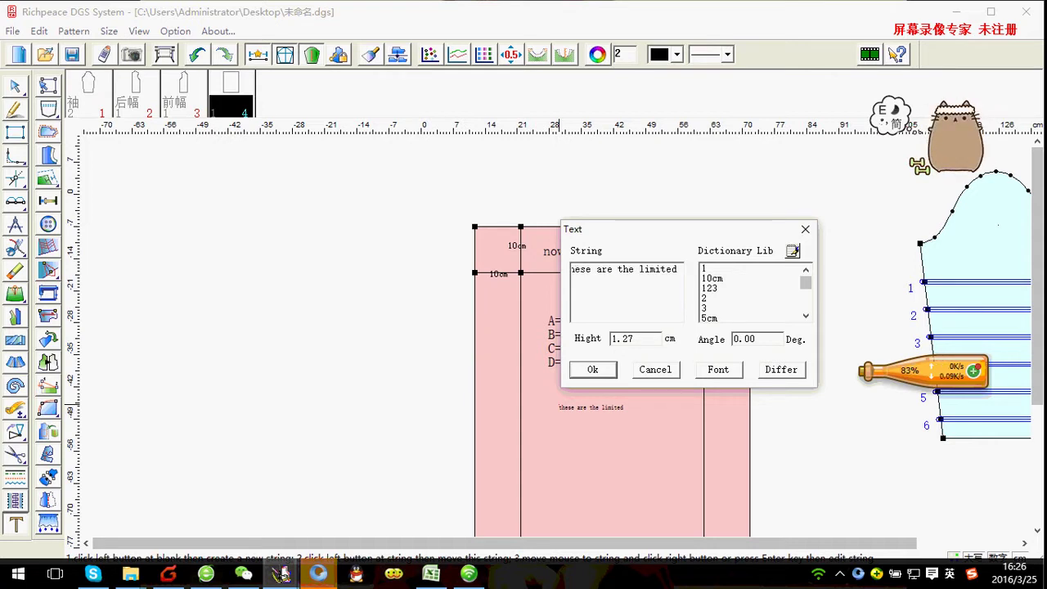
pyautogui.write('numbe')
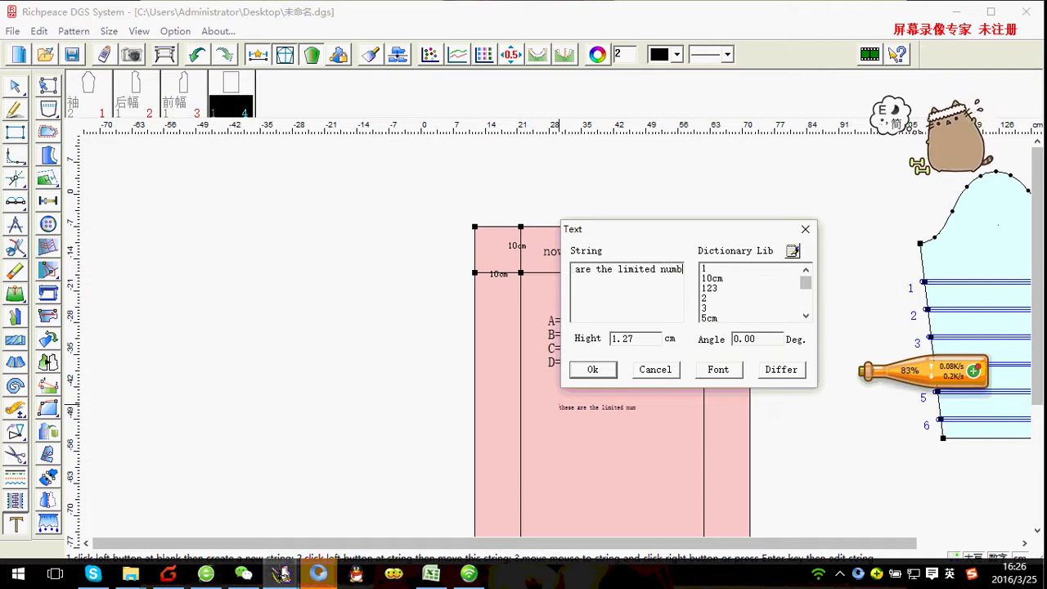
pyautogui.write('r')
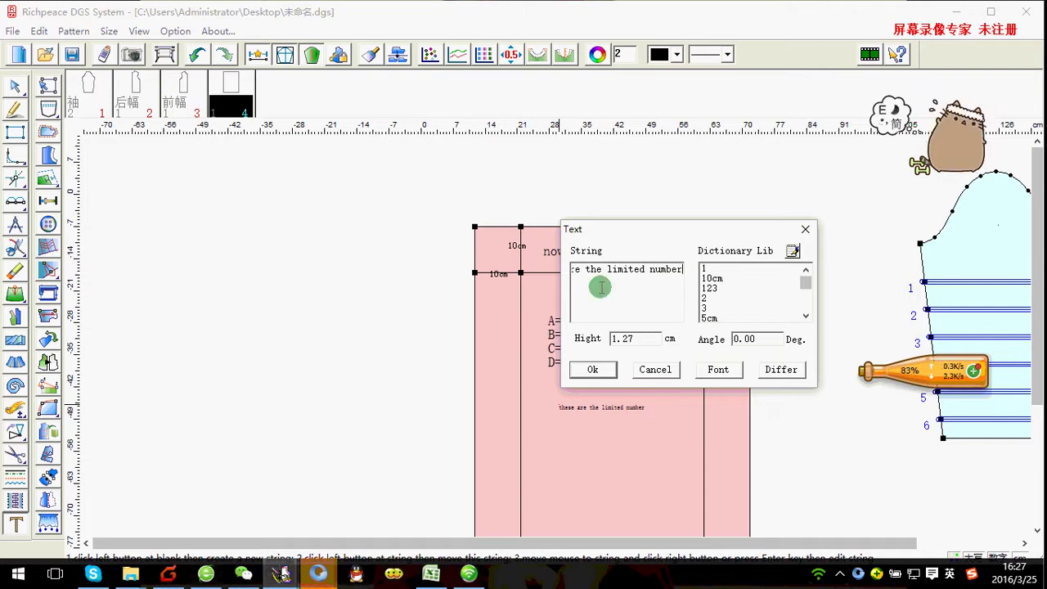
pyautogui.write(',we ')
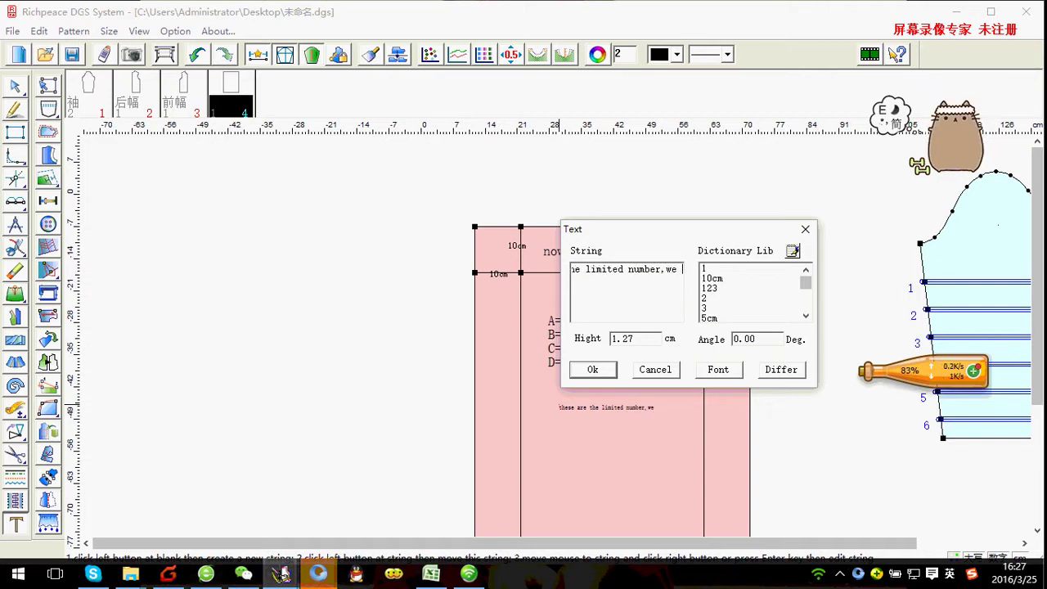
pyautogui.write('can ')
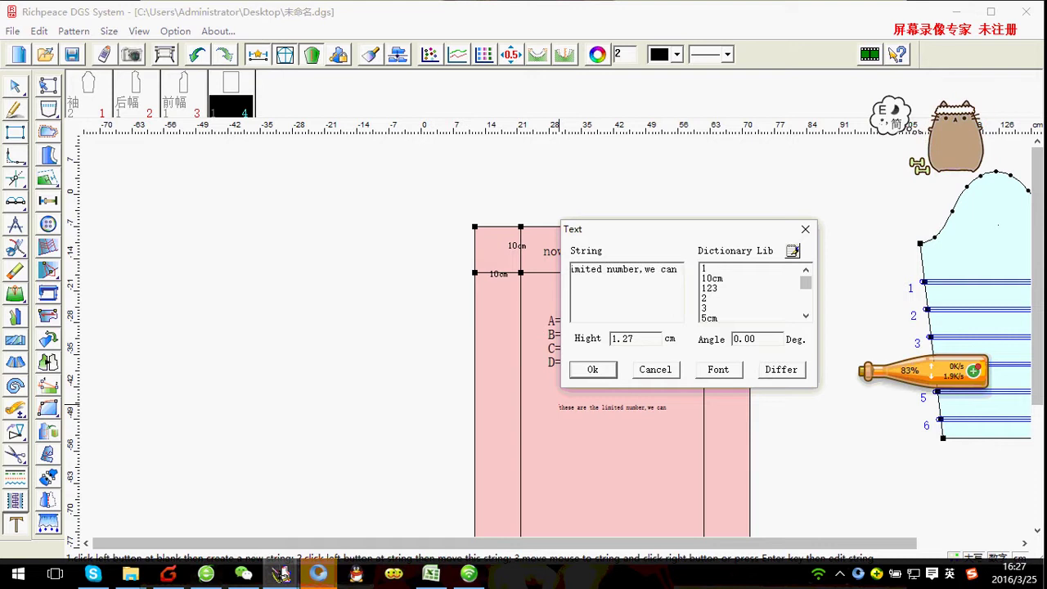
pyautogui.write('measu')
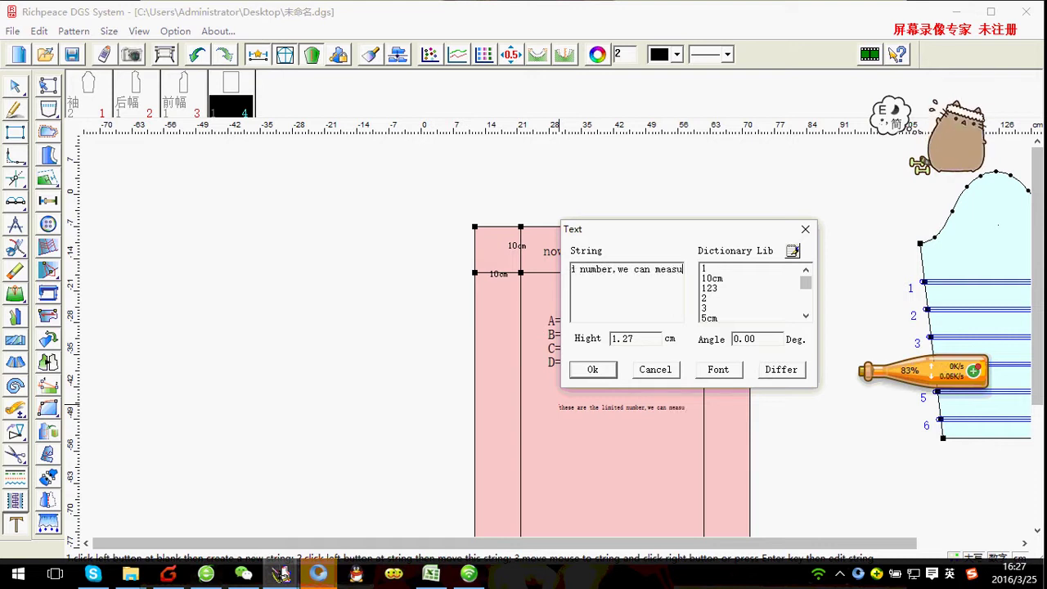
pyautogui.write('re')
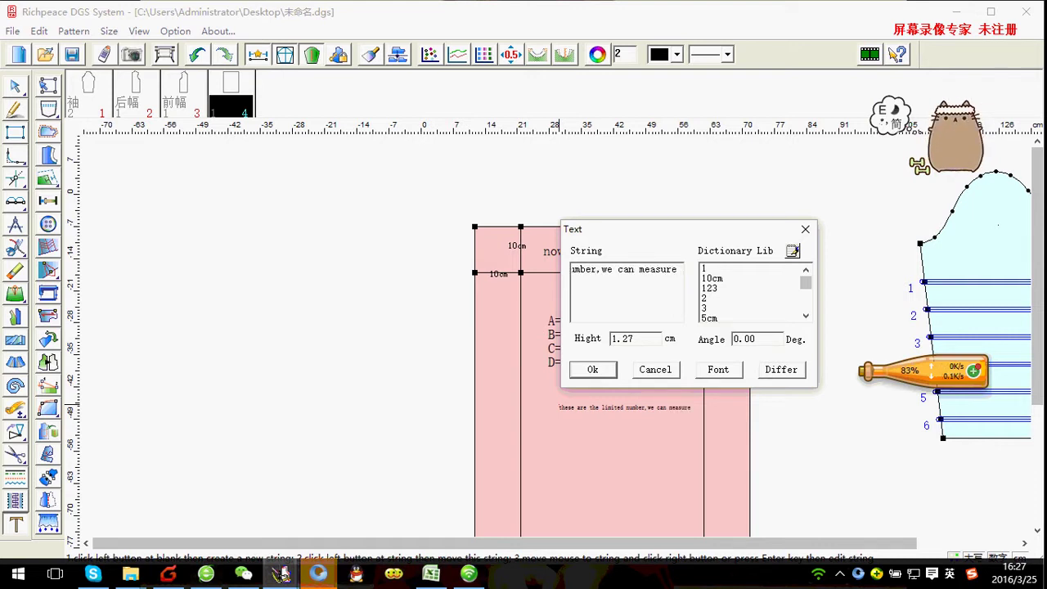
pyautogui.write(' from ')
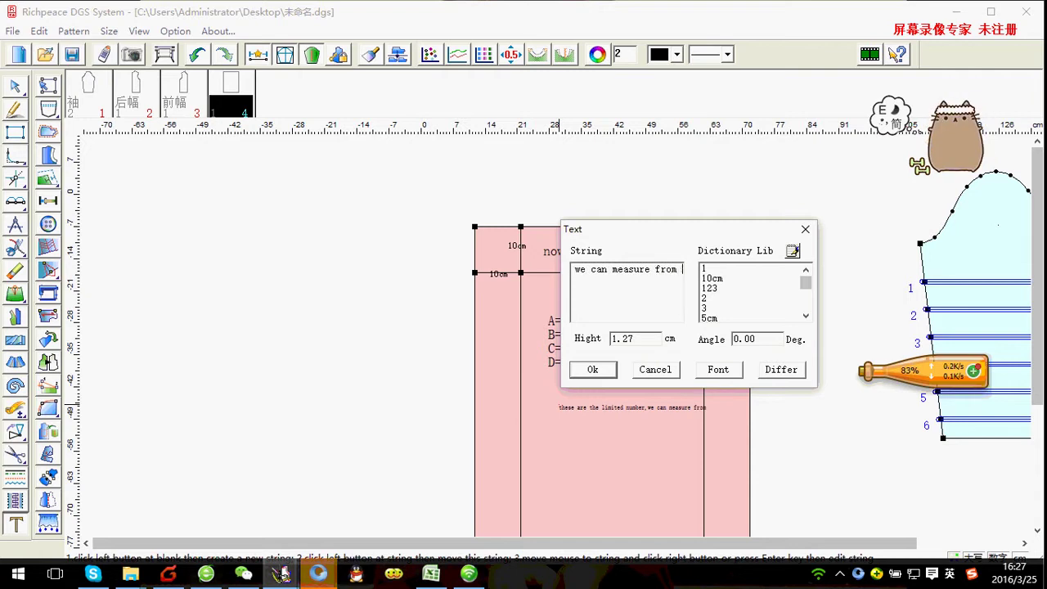
pyautogui.write('sew')
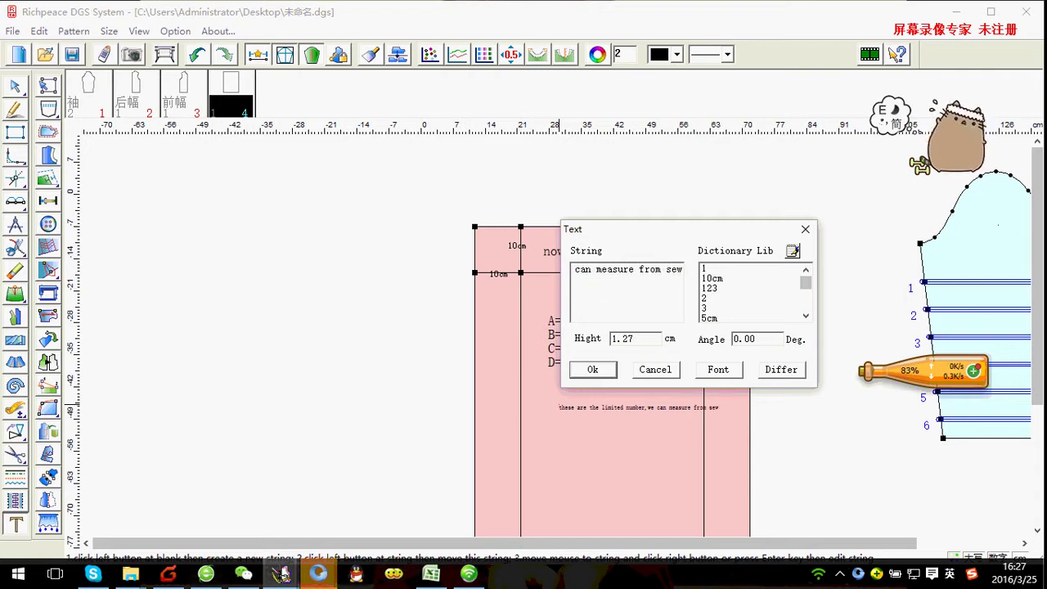
pyautogui.write('ingma')
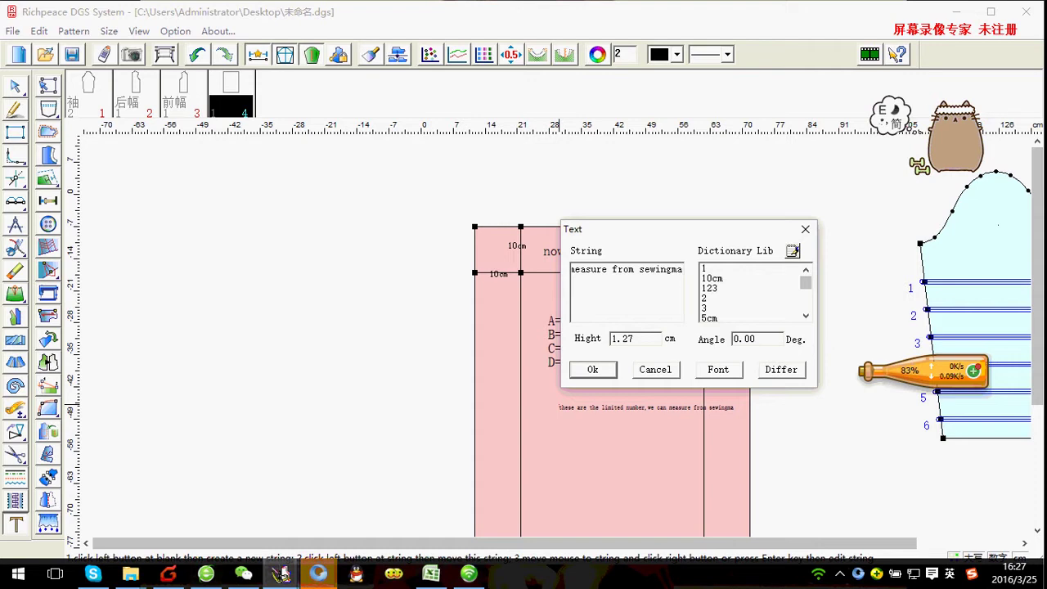
pyautogui.write('chi')
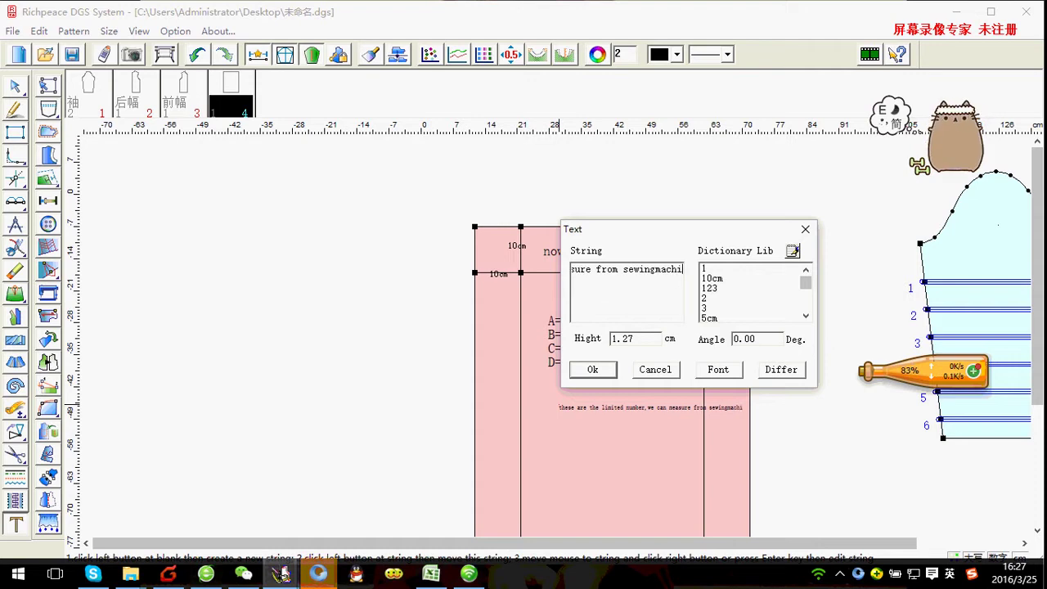
pyautogui.write('ne')
# Break the line before 'sewing machine', add the missing space, and end the note with a period
pyautogui.click(600, 287)
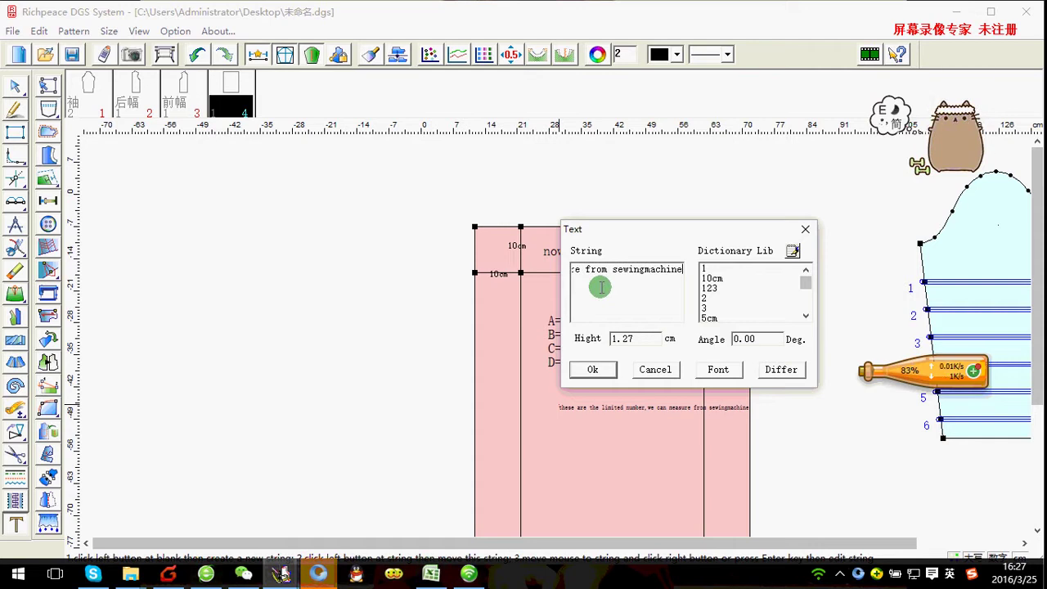
pyautogui.click(612, 270)
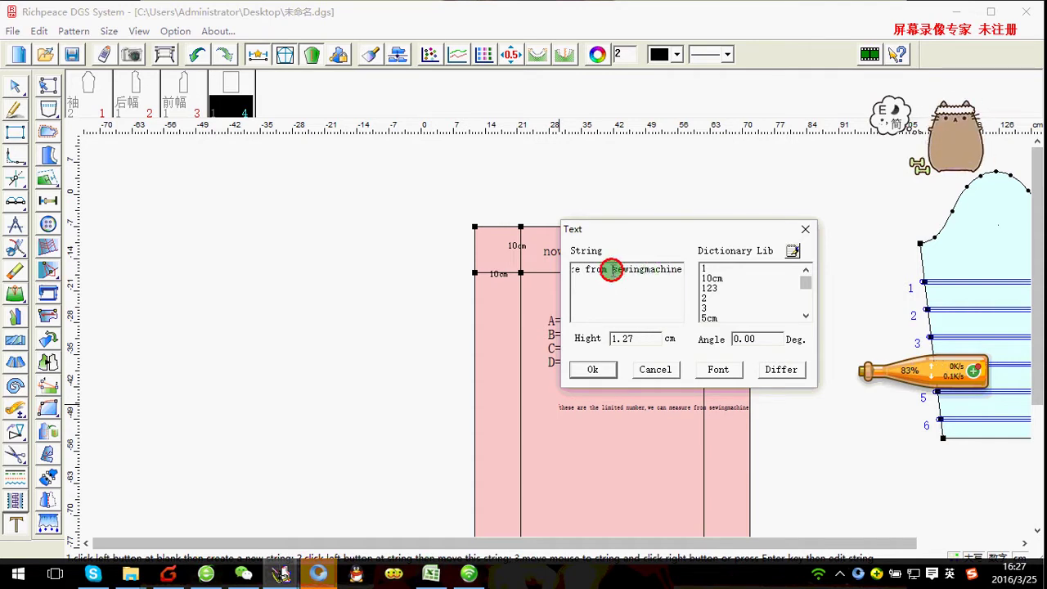
pyautogui.press('Return')
pyautogui.click(606, 279)
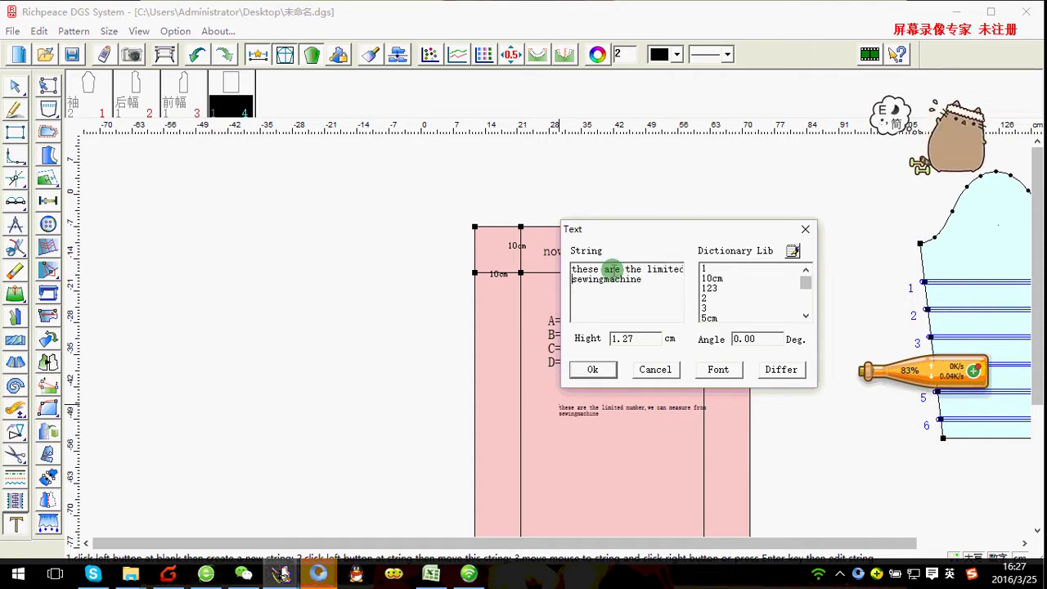
pyautogui.click(655, 285)
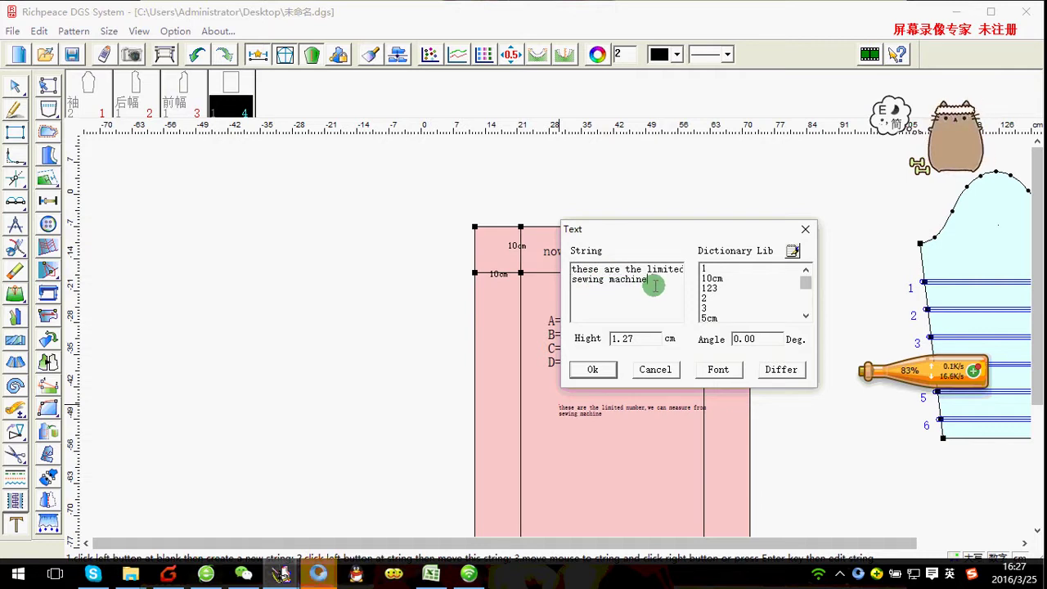
pyautogui.write('.')
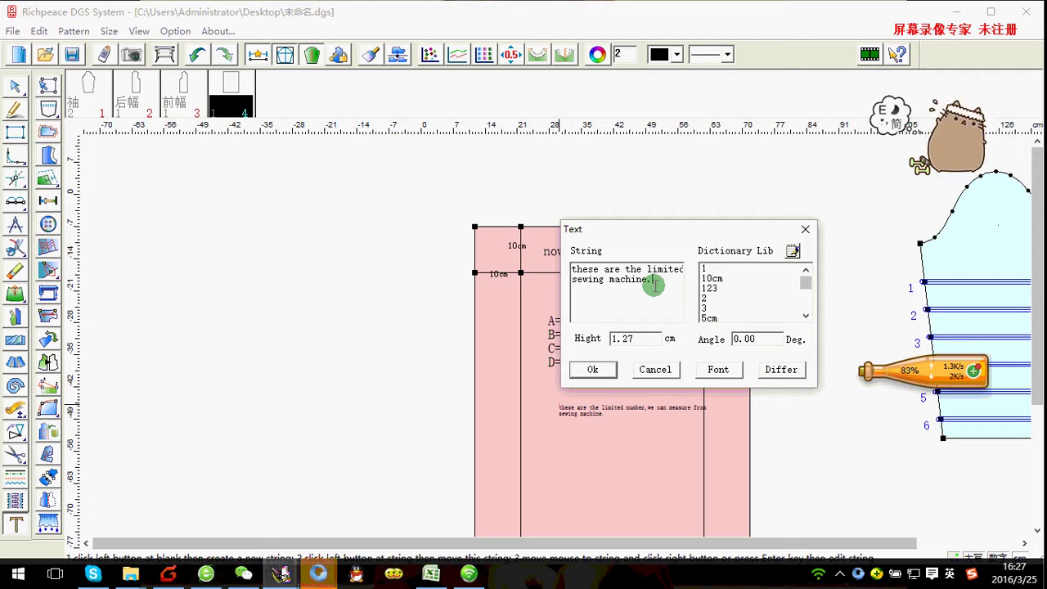
pyautogui.write('e')
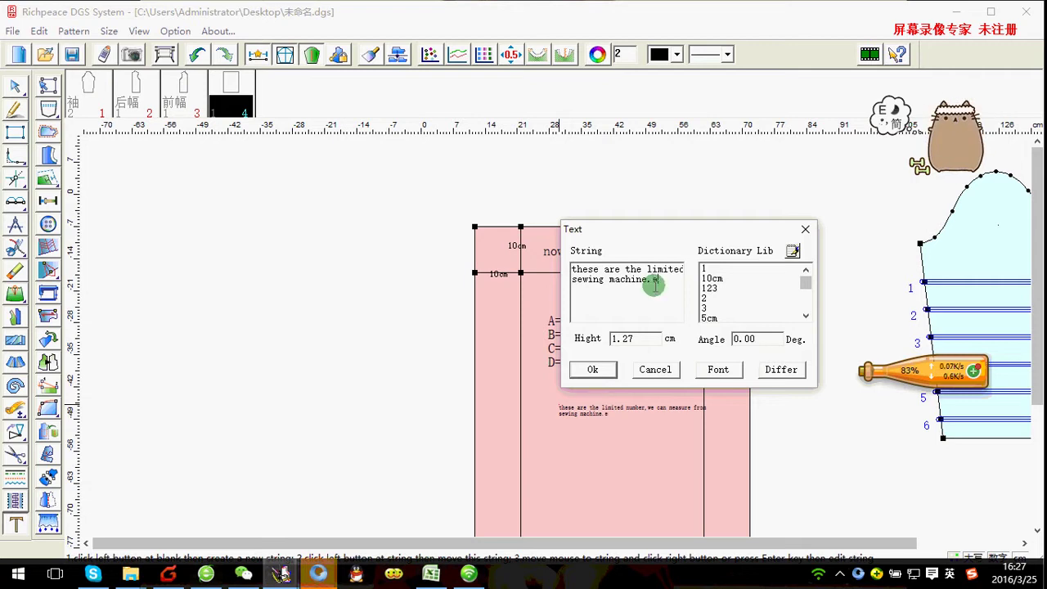
pyautogui.press('BackSpace')
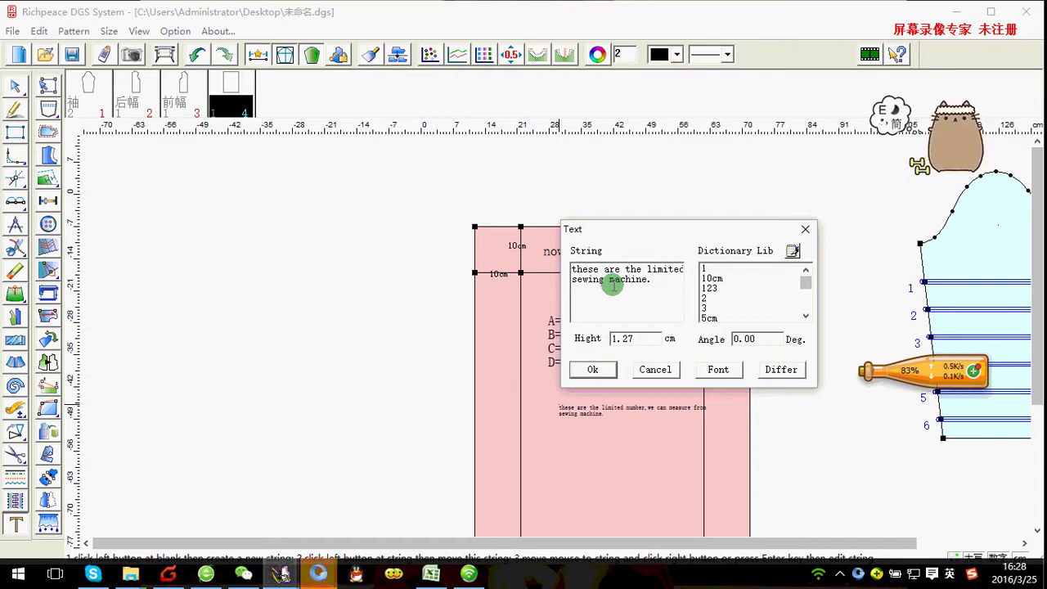
# Add the words 'because the sewing machine is different,' to the note, fixing the typos
pyautogui.write('di')
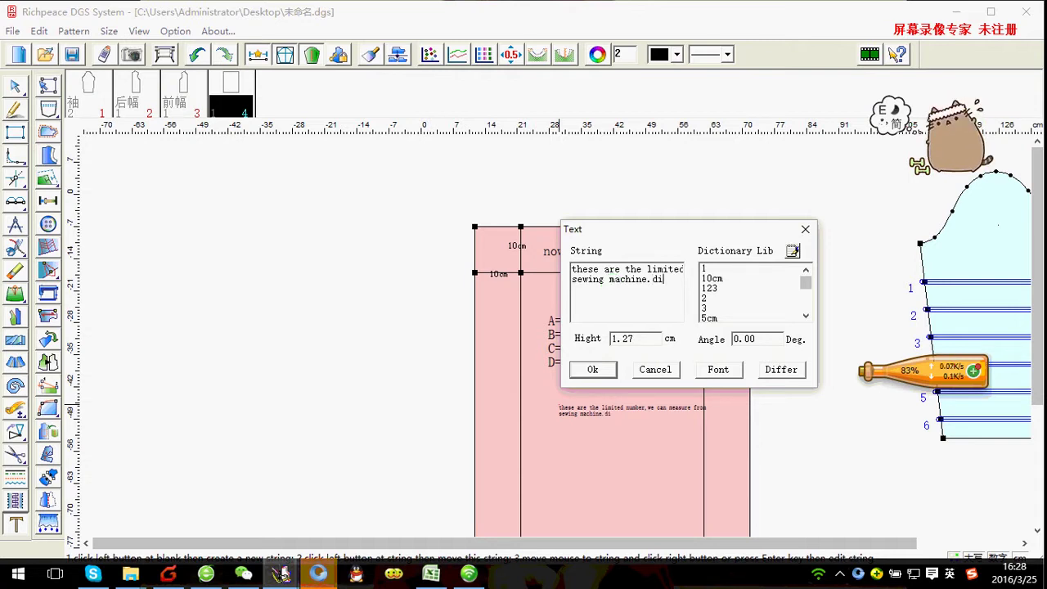
pyautogui.write('ff')
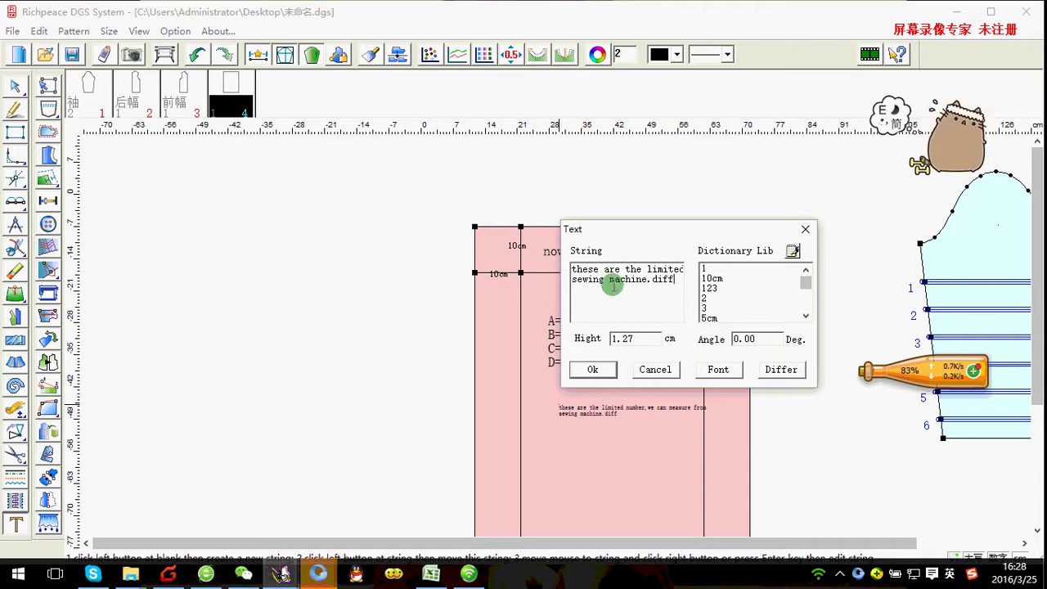
pyautogui.write('ere')
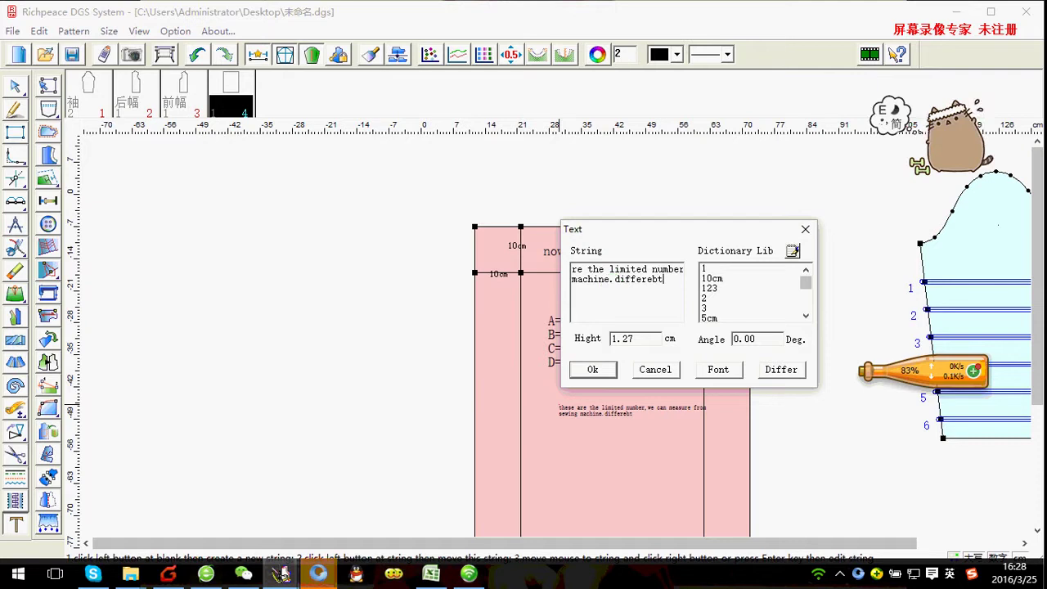
pyautogui.press('BackSpace')
pyautogui.write('nt ')
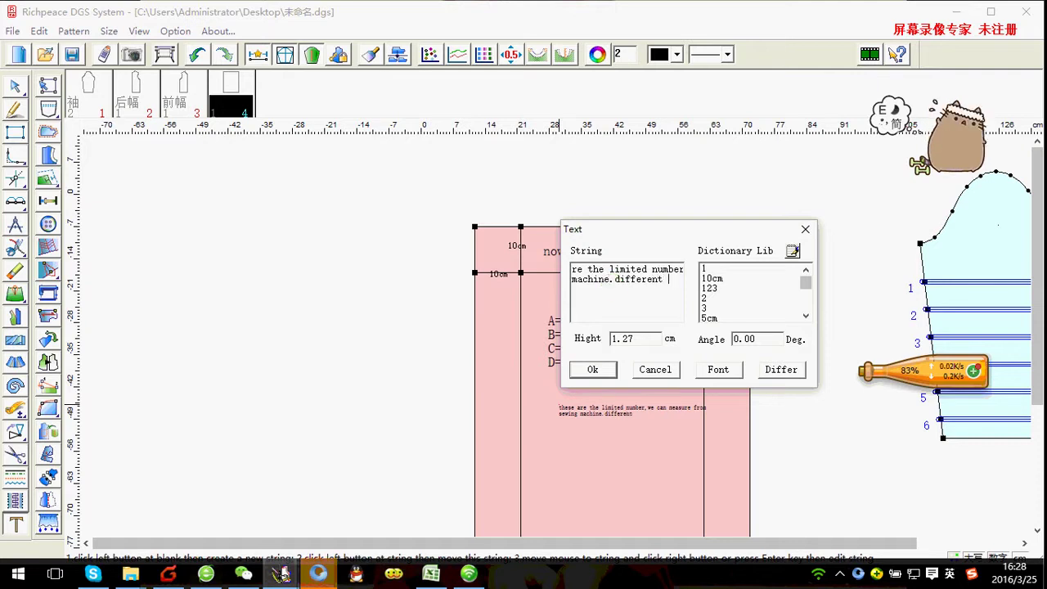
pyautogui.write('sew')
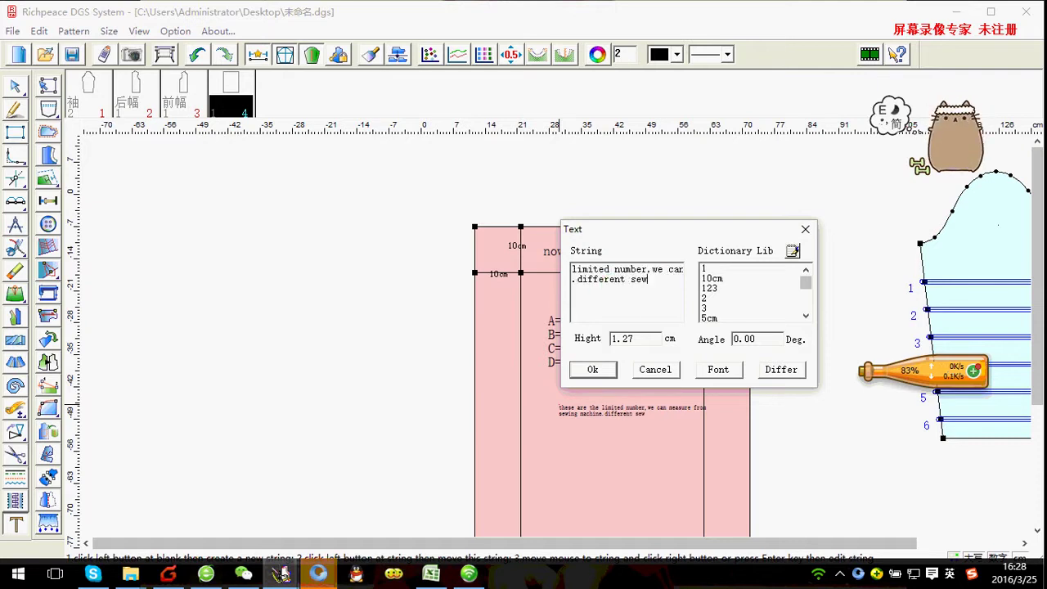
pyautogui.write('ing ma')
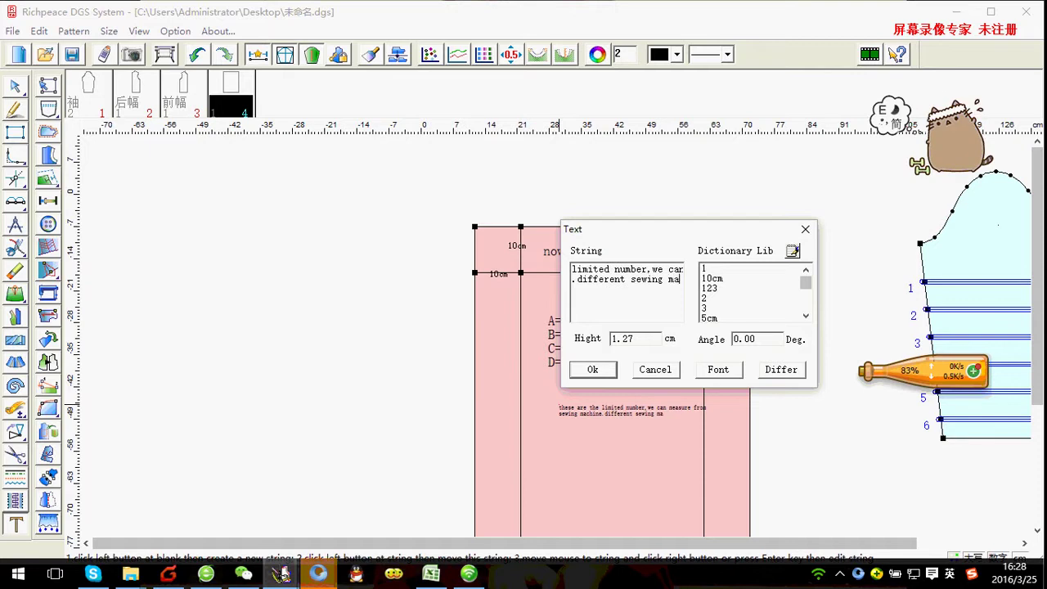
pyautogui.write('n')
pyautogui.press('BackSpace')
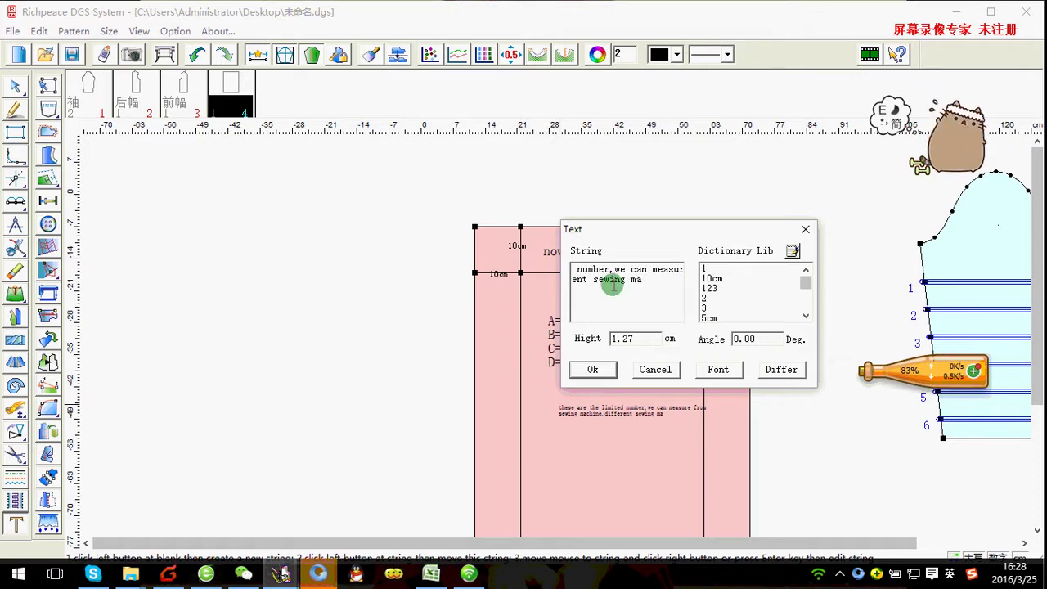
pyautogui.press('BackSpace')
pyautogui.press('BackSpace')
pyautogui.press('BackSpace')
pyautogui.press('BackSpace')
pyautogui.press('BackSpace')
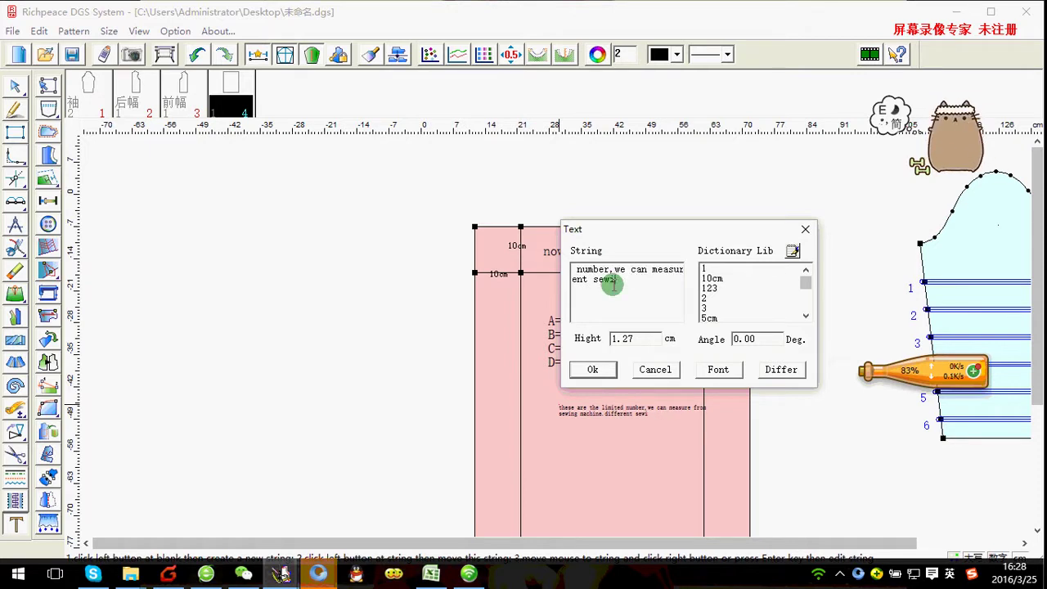
pyautogui.press('BackSpace')
pyautogui.press('BackSpace')
pyautogui.press('BackSpace')
pyautogui.press('BackSpace')
pyautogui.press('BackSpace')
pyautogui.press('BackSpace')
pyautogui.press('BackSpace')
pyautogui.press('BackSpace')
pyautogui.press('BackSpace')
pyautogui.press('BackSpace')
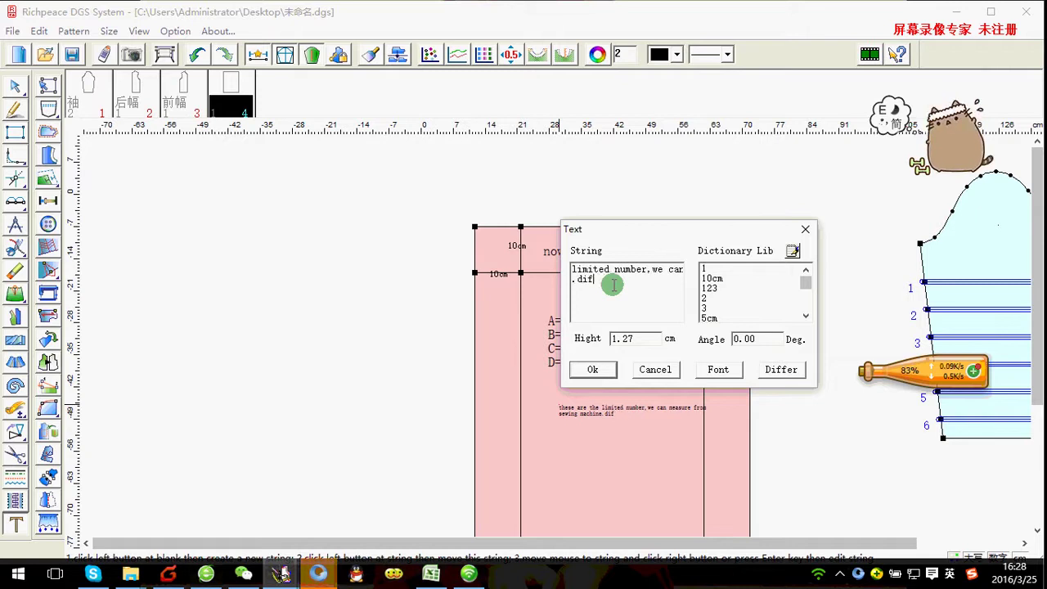
pyautogui.press('BackSpace')
pyautogui.press('BackSpace')
pyautogui.press('BackSpace')
pyautogui.write('be')
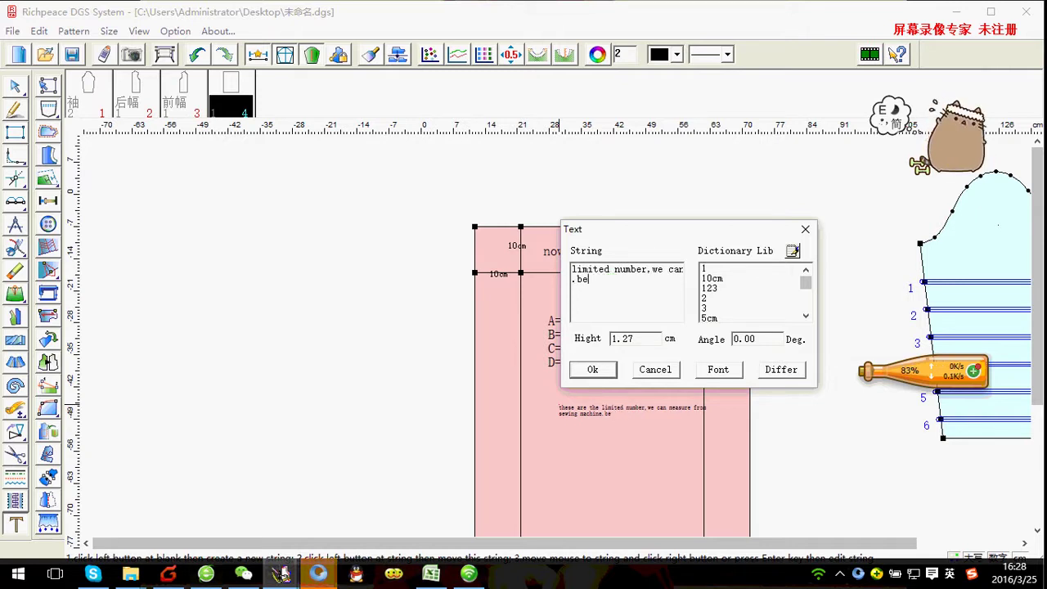
pyautogui.write('cause ')
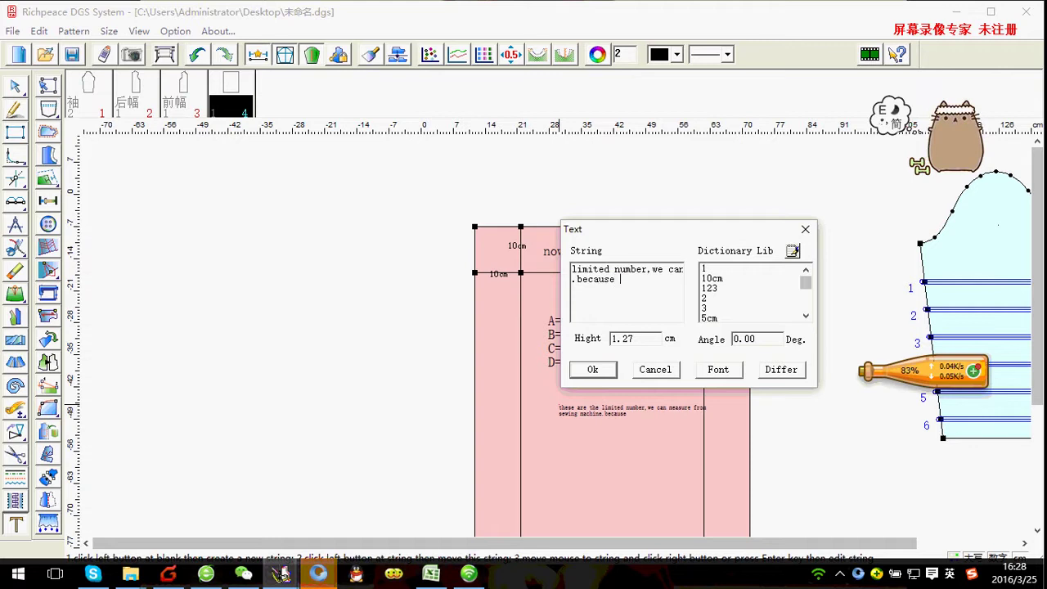
pyautogui.write('the ')
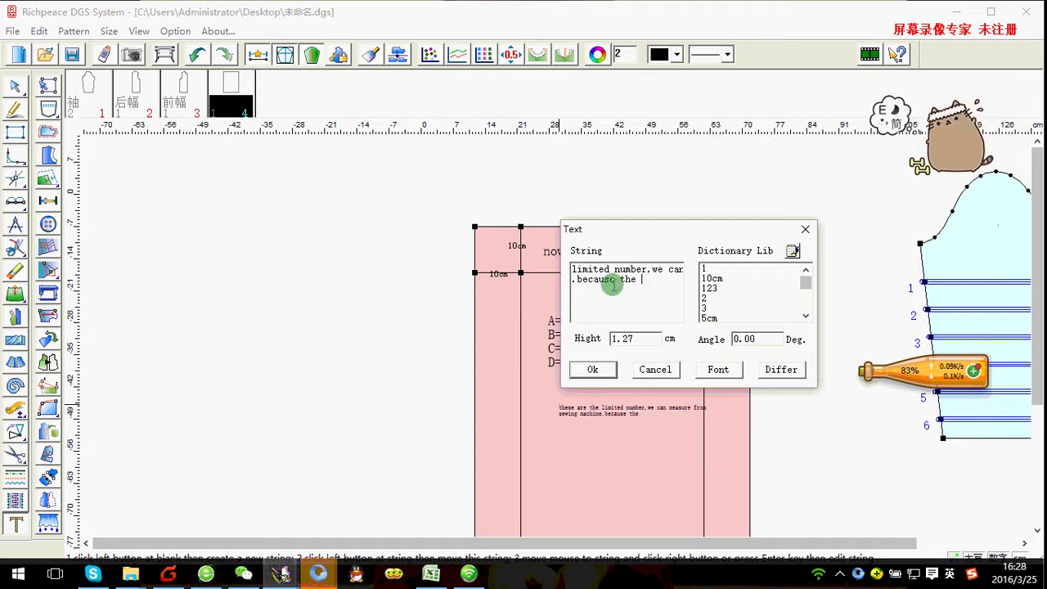
pyautogui.write('sewing ')
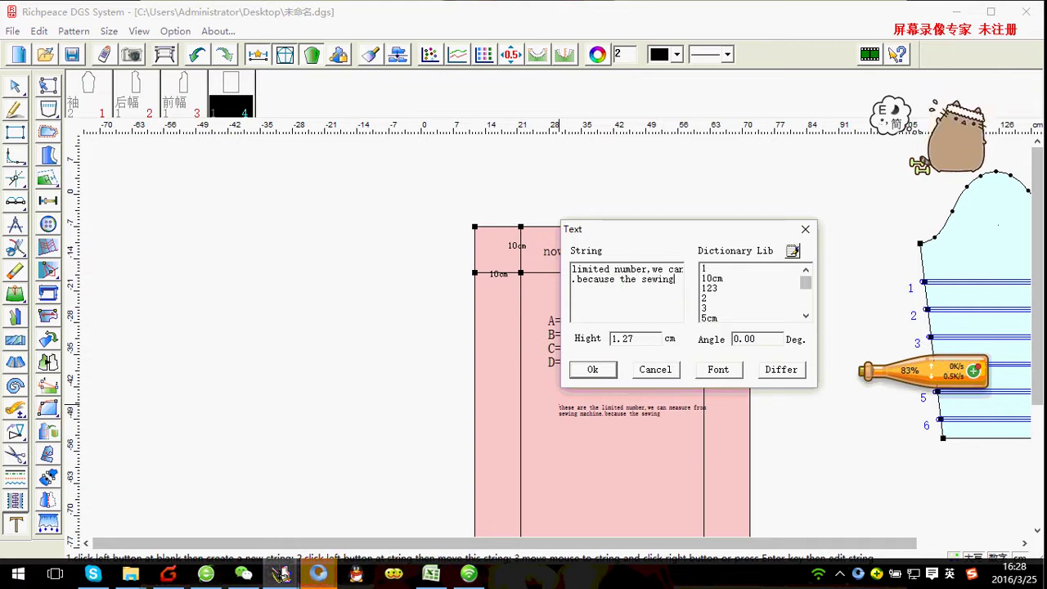
pyautogui.write('ma')
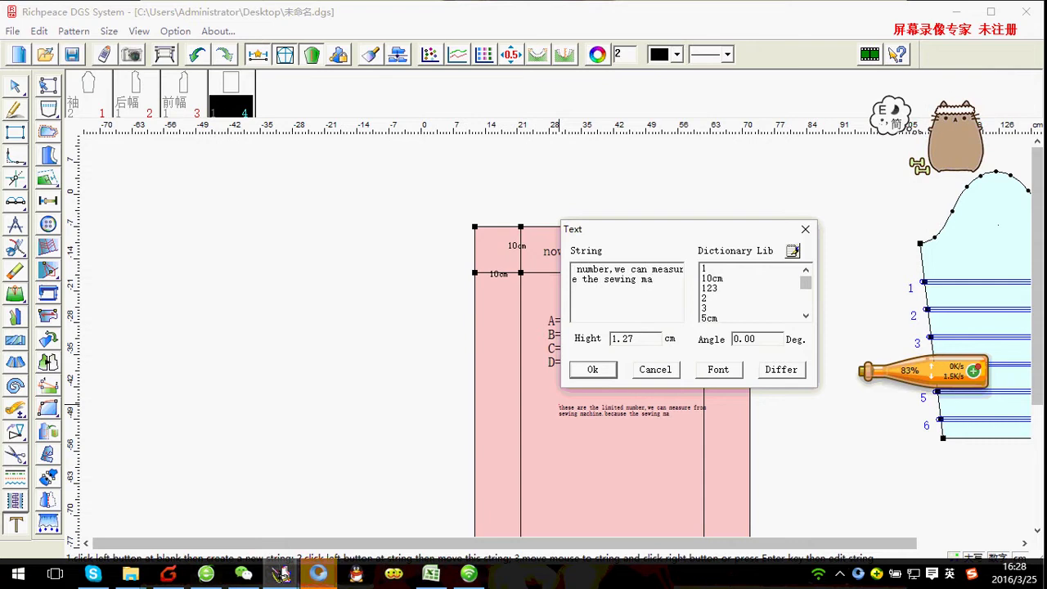
pyautogui.write('chine ')
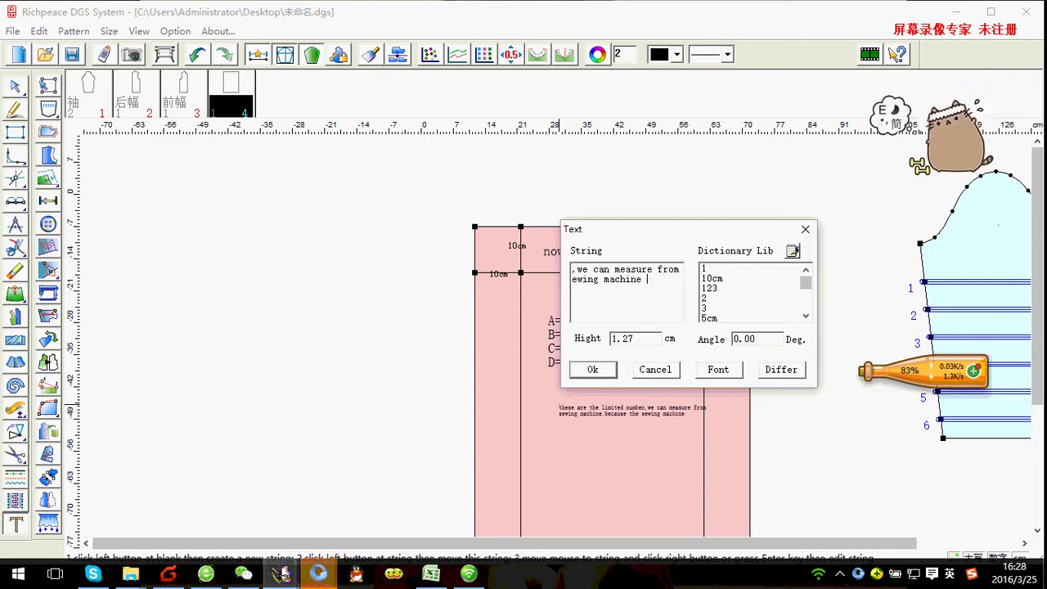
pyautogui.write('is di')
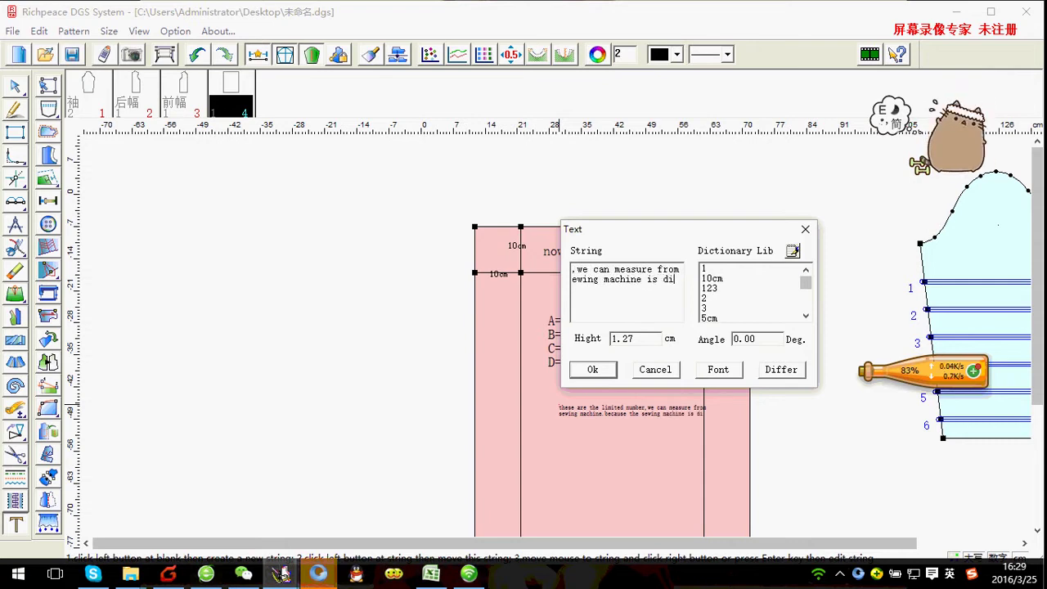
pyautogui.write('ffer')
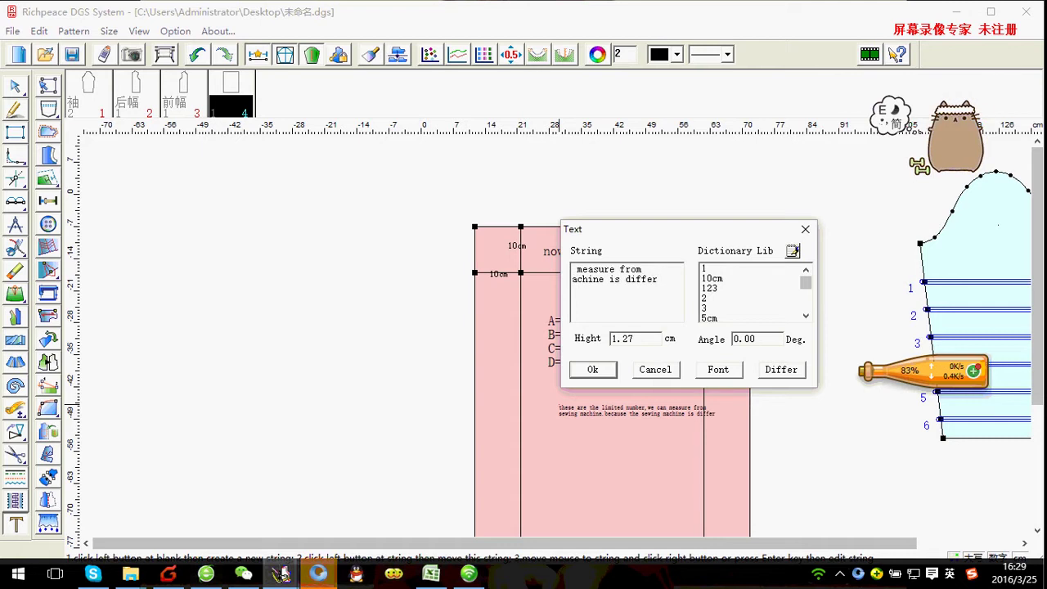
pyautogui.write('n')
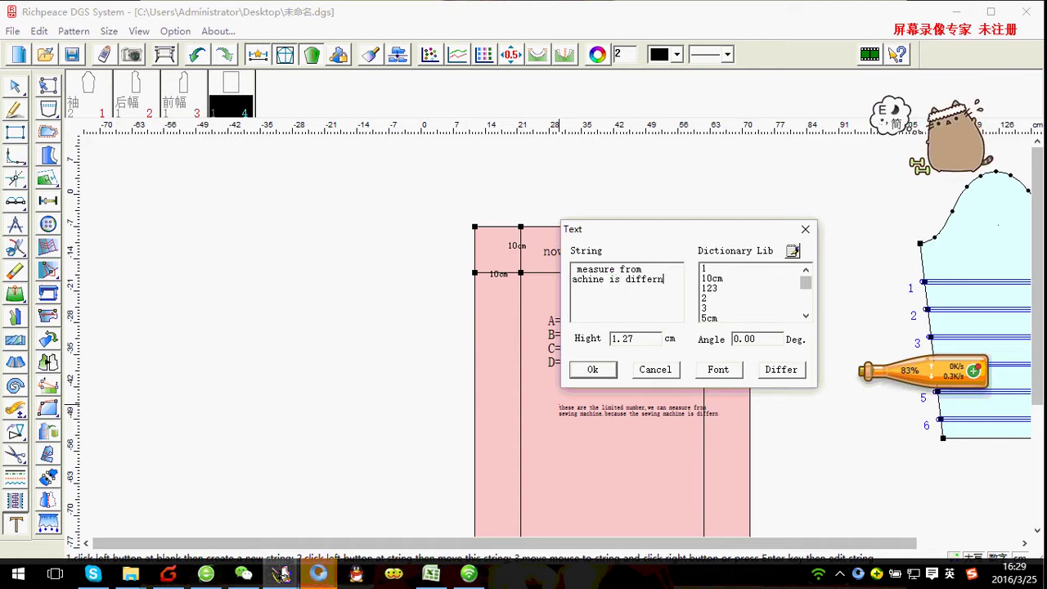
pyautogui.write(',')
pyautogui.click(660, 282)
pyautogui.write('e')
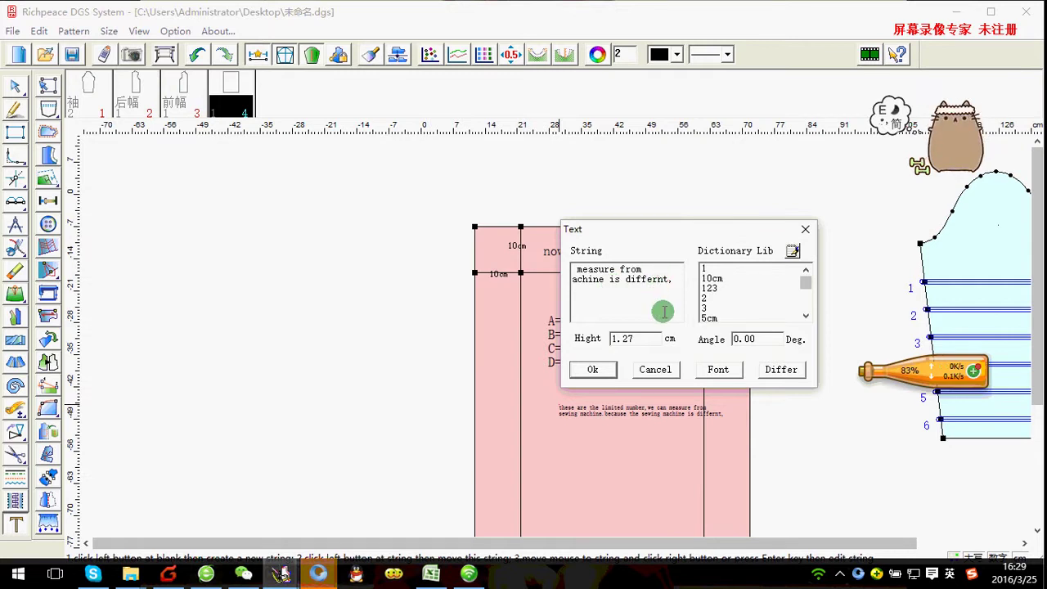
pyautogui.click(682, 283)
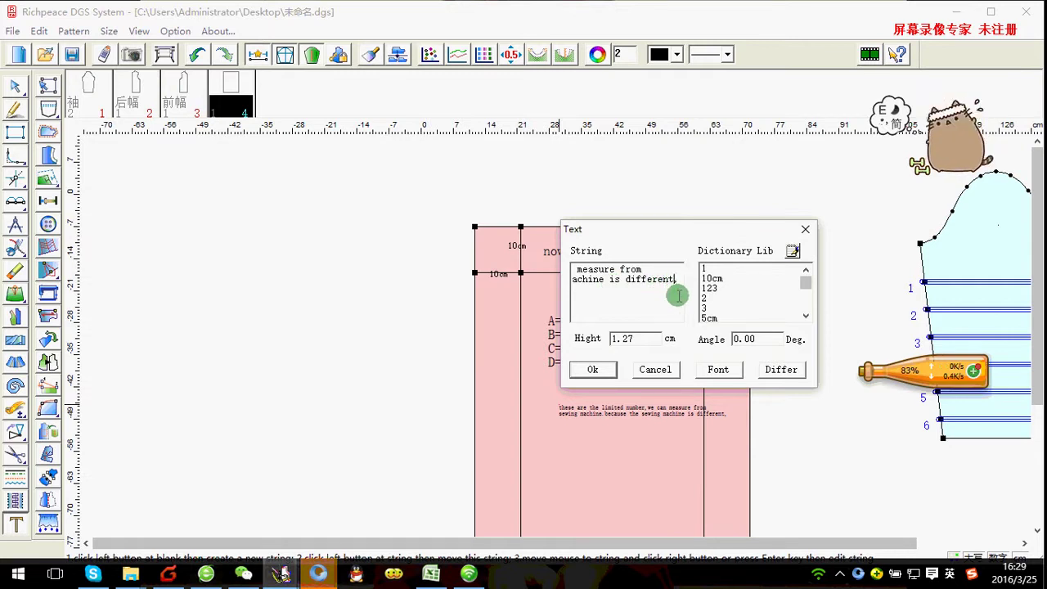
# Add a third line reading 'the limited number is different'
pyautogui.press('Return')
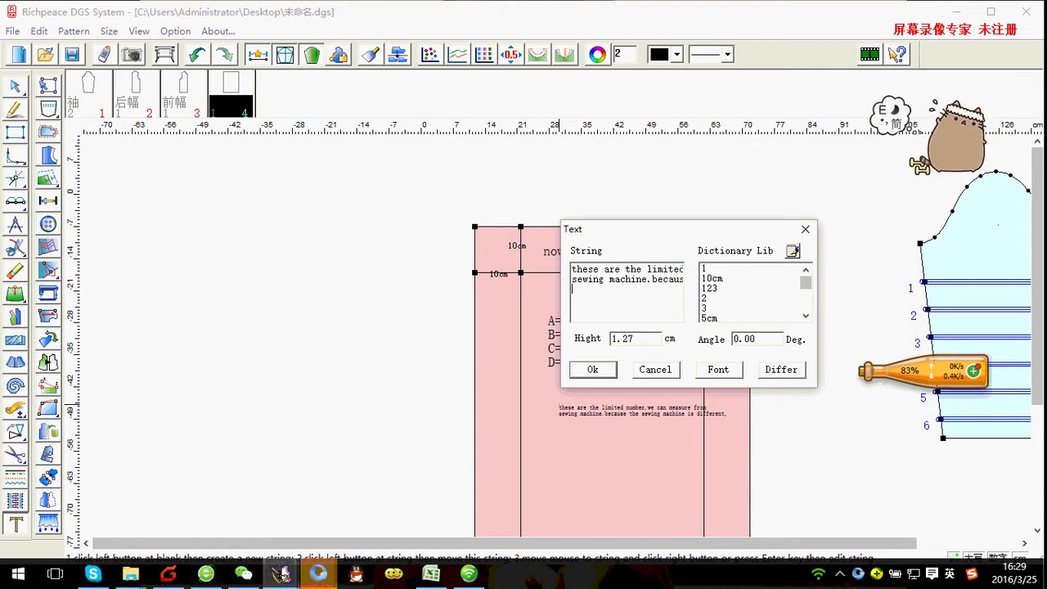
pyautogui.write('the')
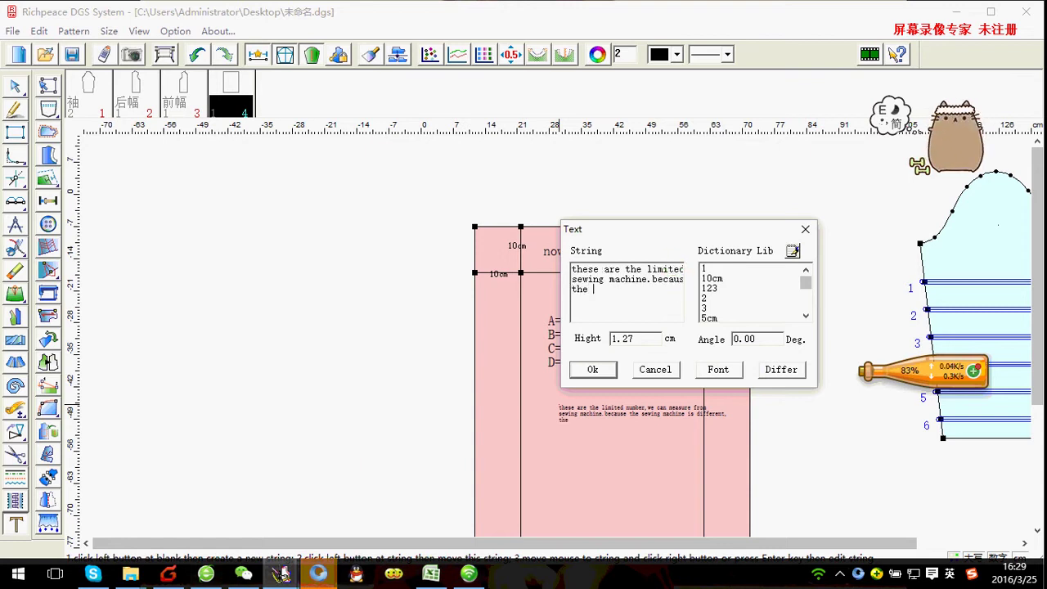
pyautogui.write(' lini')
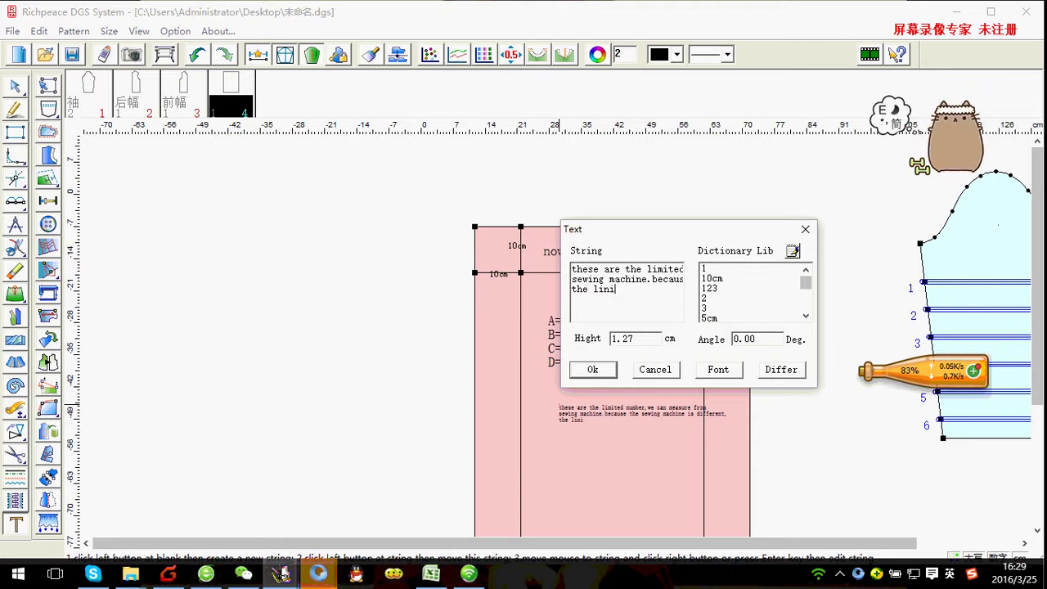
pyautogui.press('BackSpace')
pyautogui.write('mi')
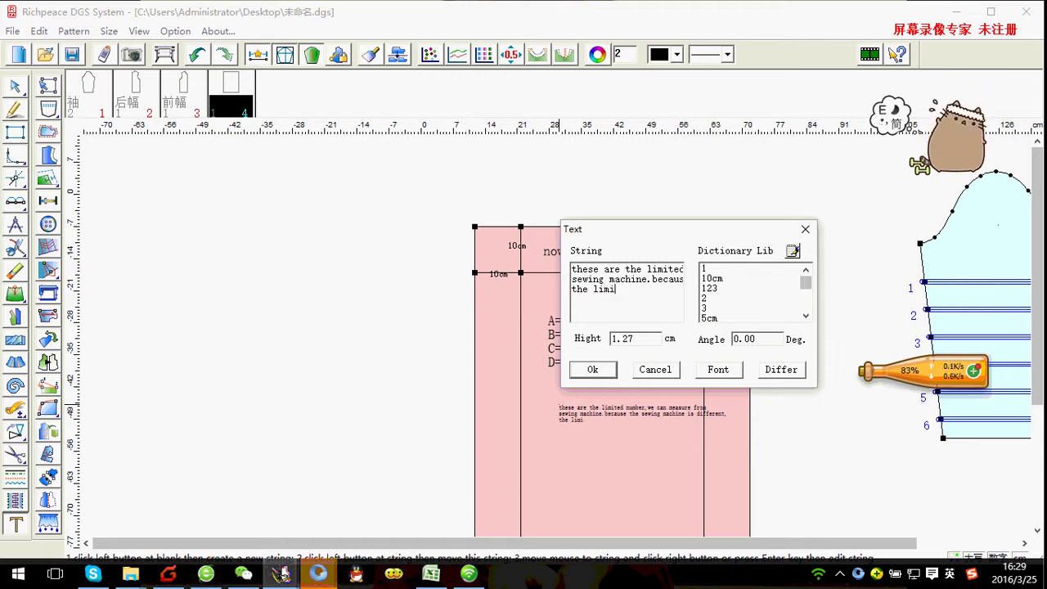
pyautogui.write('ted ')
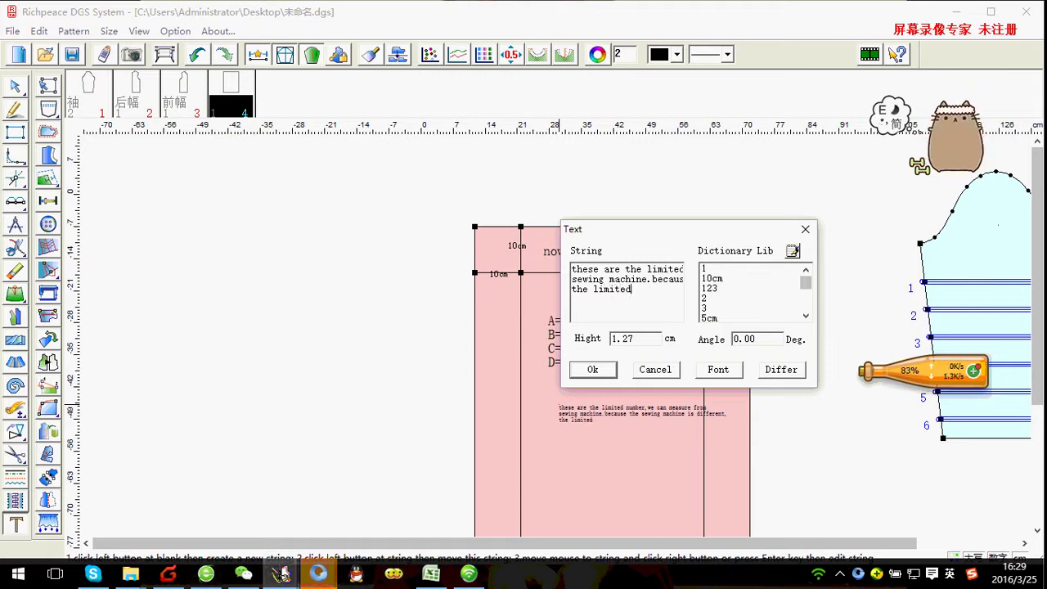
pyautogui.write('n')
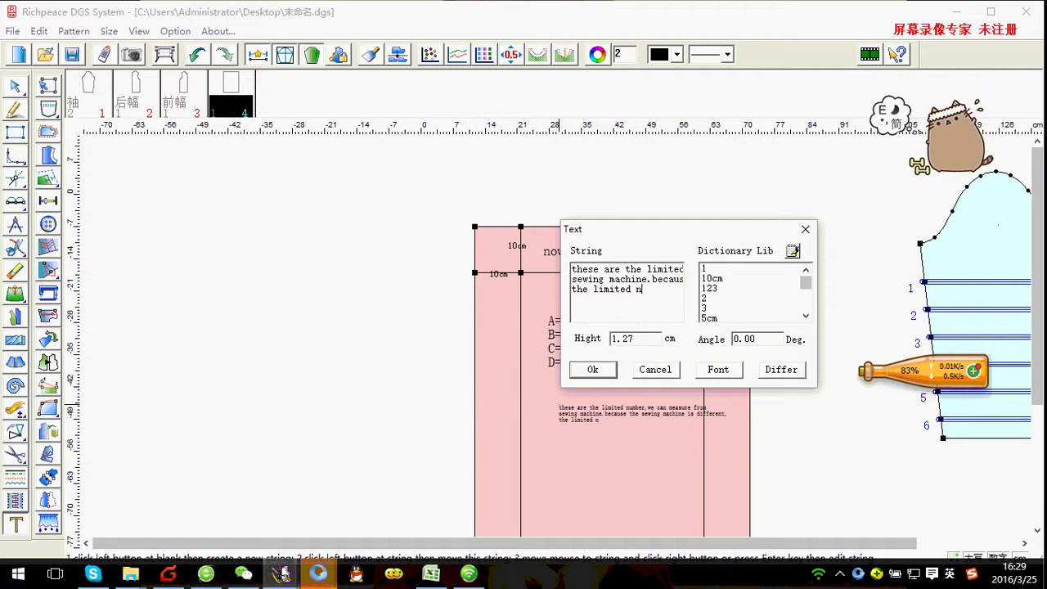
pyautogui.write('umb')
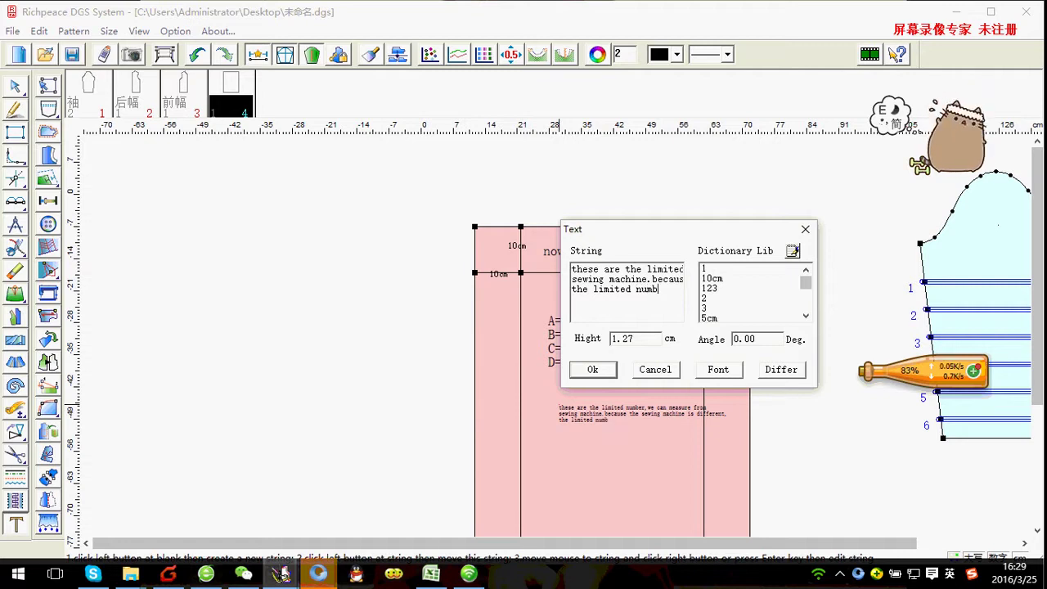
pyautogui.write('er isd')
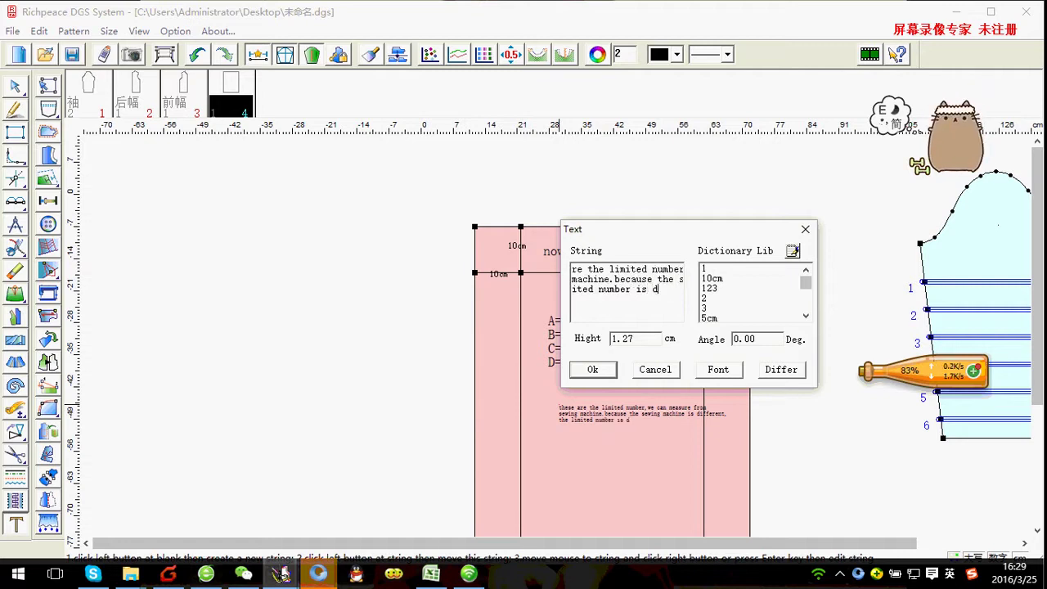
pyautogui.write('iff')
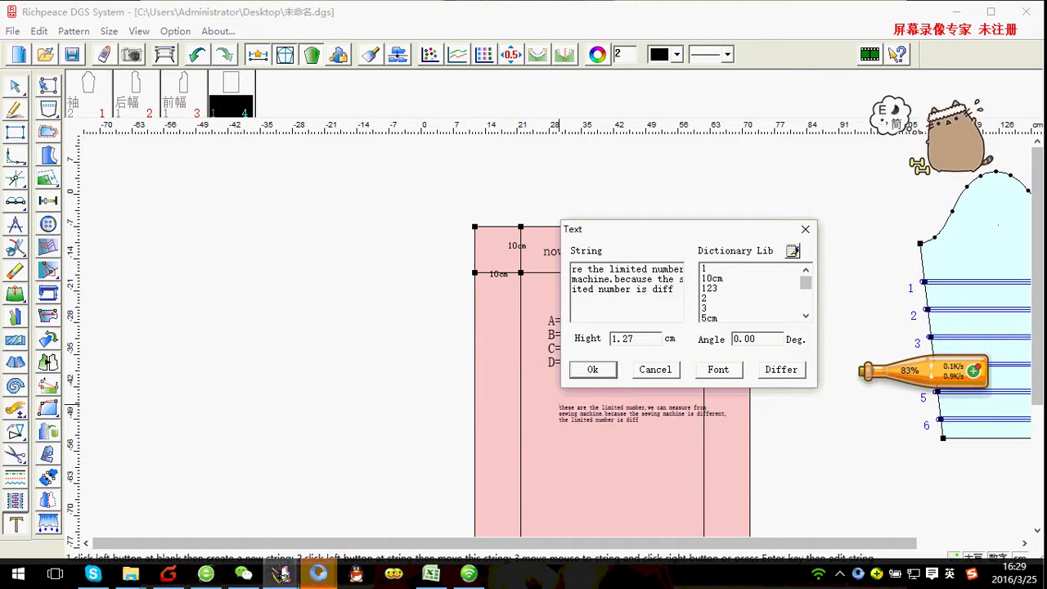
pyautogui.write('ere')
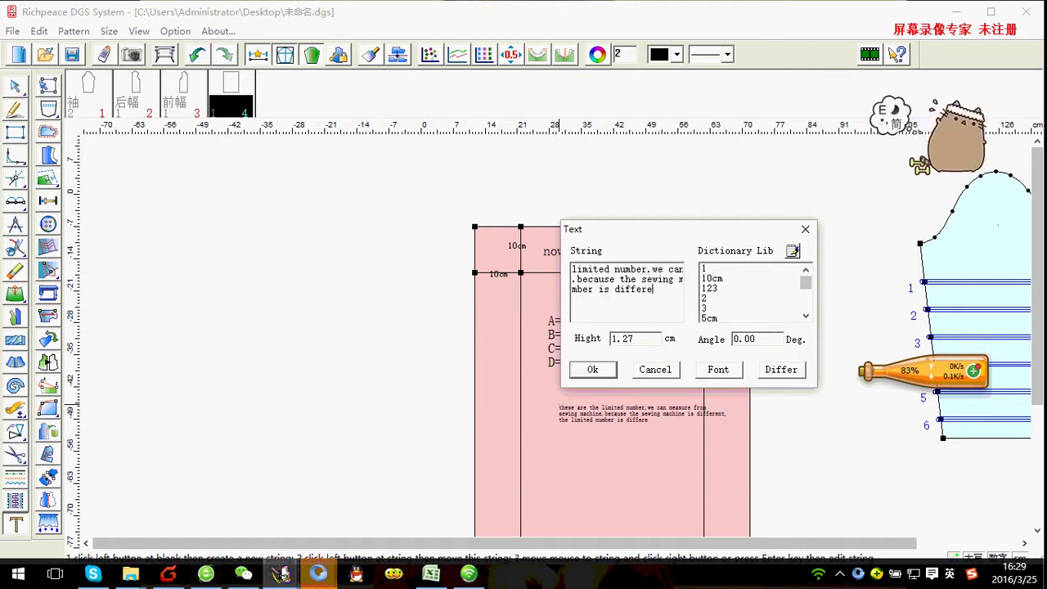
pyautogui.write('b')
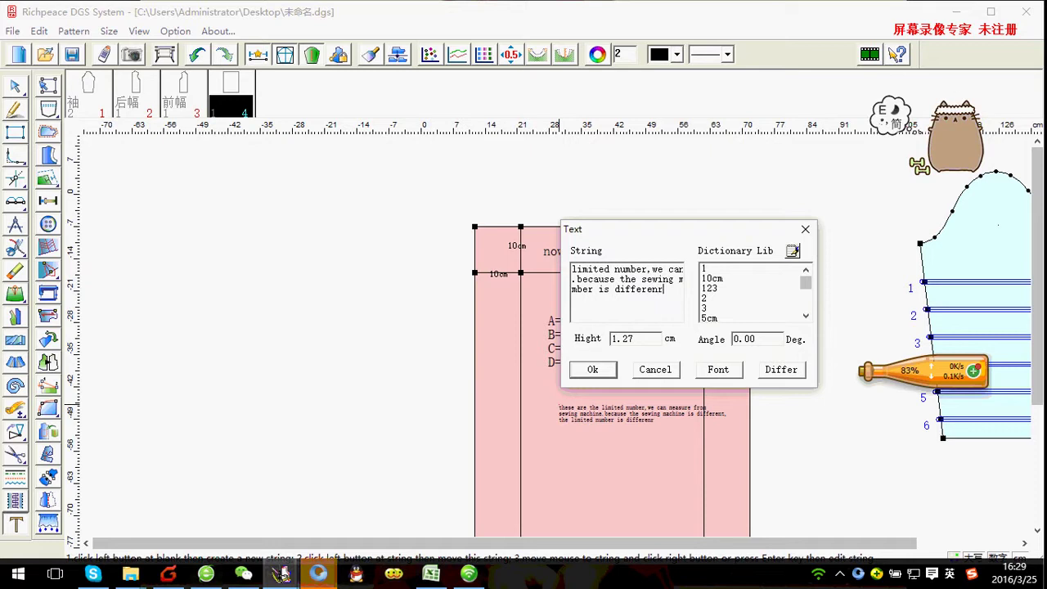
pyautogui.write('t')
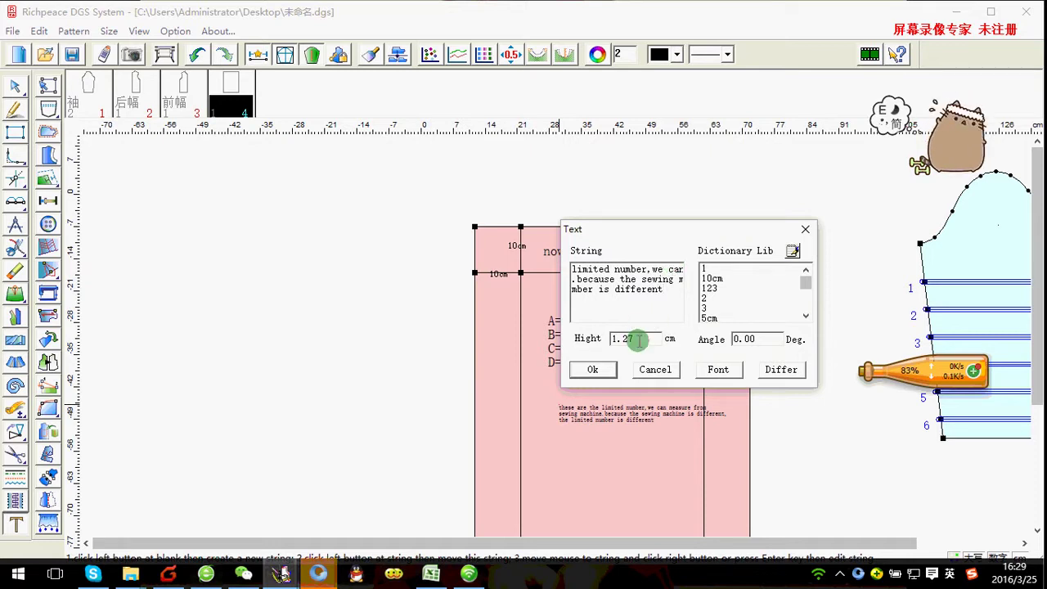
# Set the note's height to 3 and move it just below the A–D values
pyautogui.moveTo(635, 339); pyautogui.dragTo(586, 336)
pyautogui.write('2')
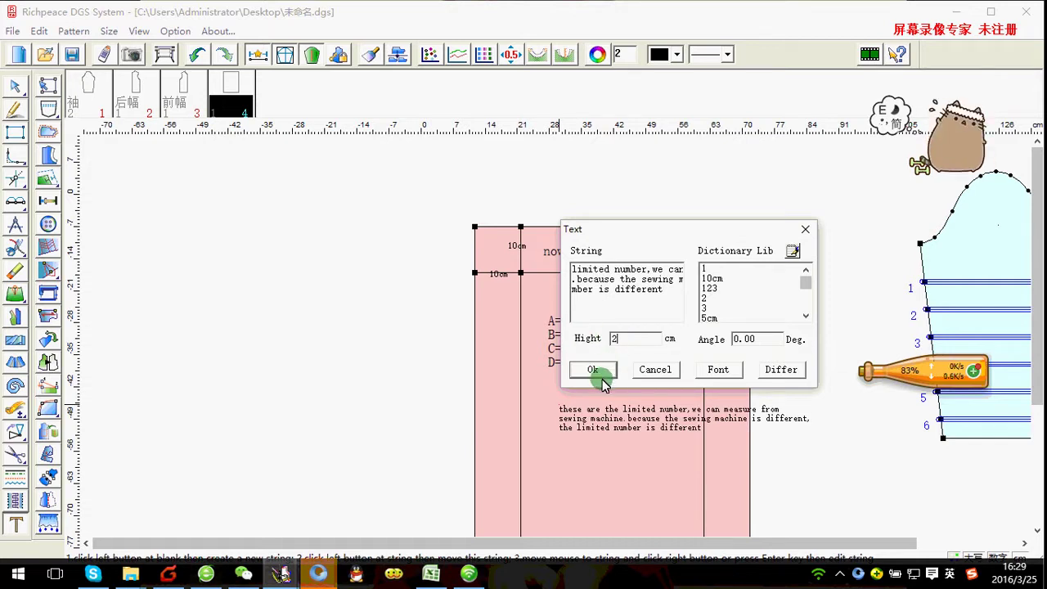
pyautogui.write('3')
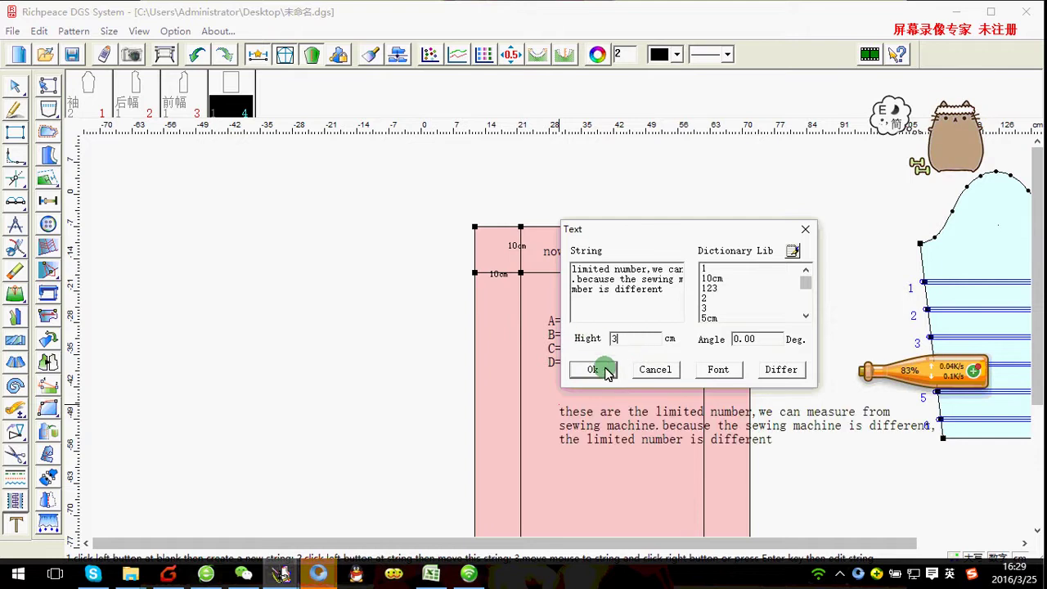
pyautogui.click(593, 372)
pyautogui.click(599, 421)
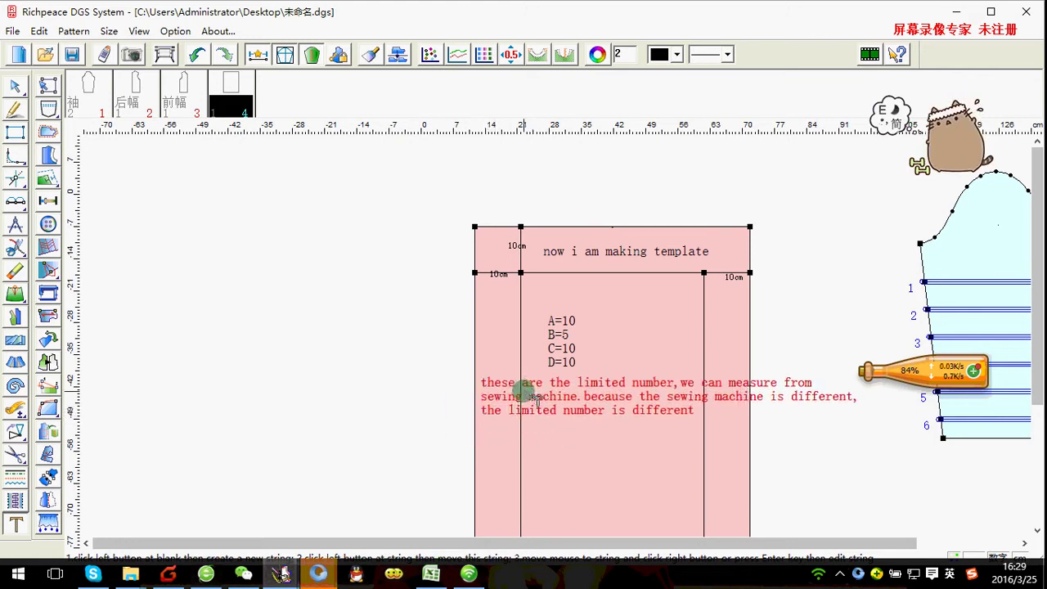
pyautogui.click(525, 398)
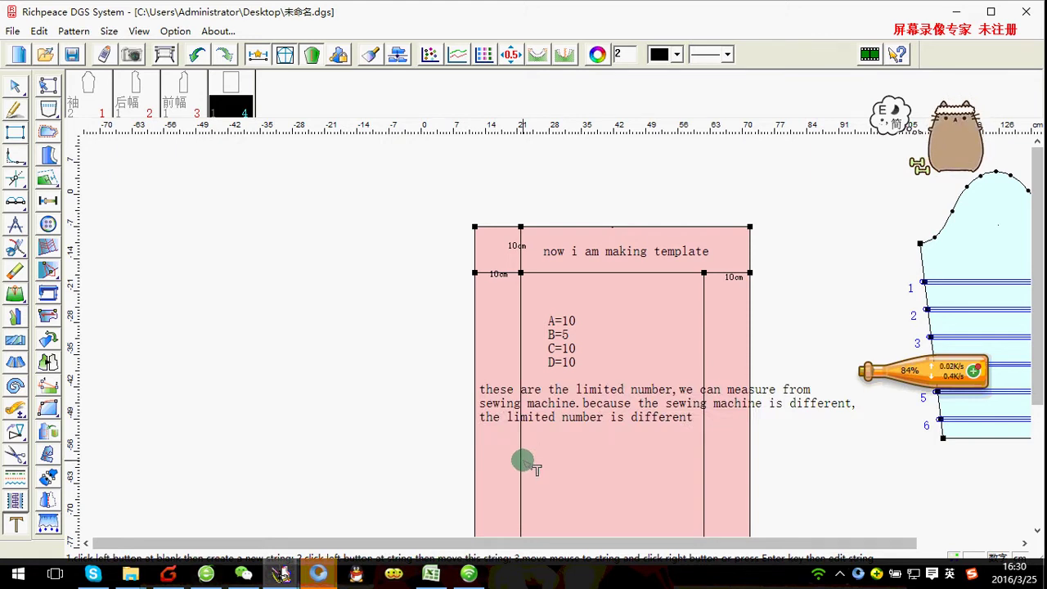
# Re-edit the note with an extra line break so it spans five lines below the A–D values
pyautogui.rightClick(559, 408)
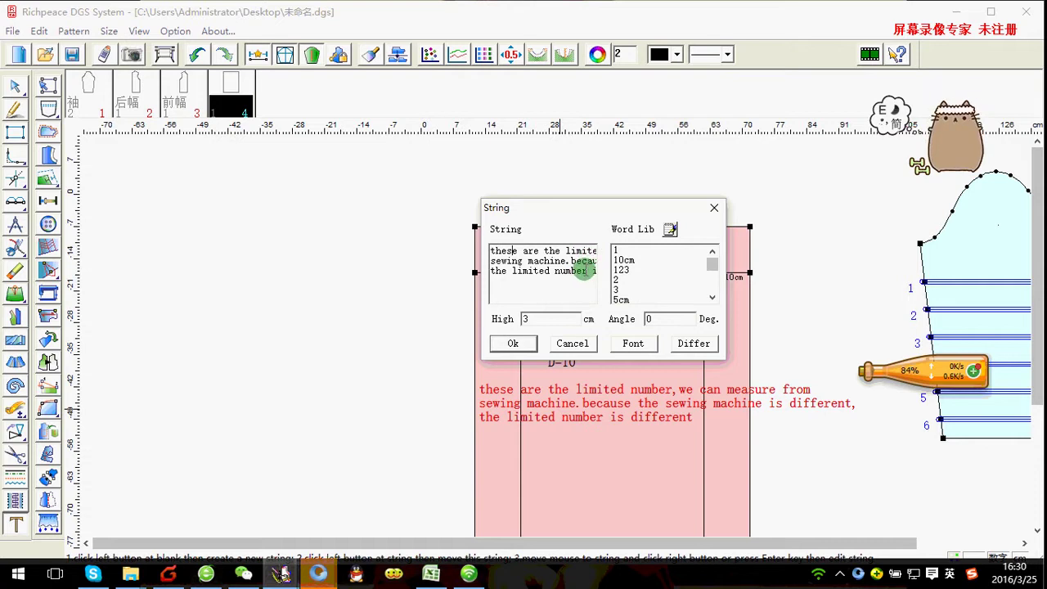
pyautogui.press('Right')
pyautogui.press('Right')
pyautogui.press('Right')
pyautogui.press('Right')
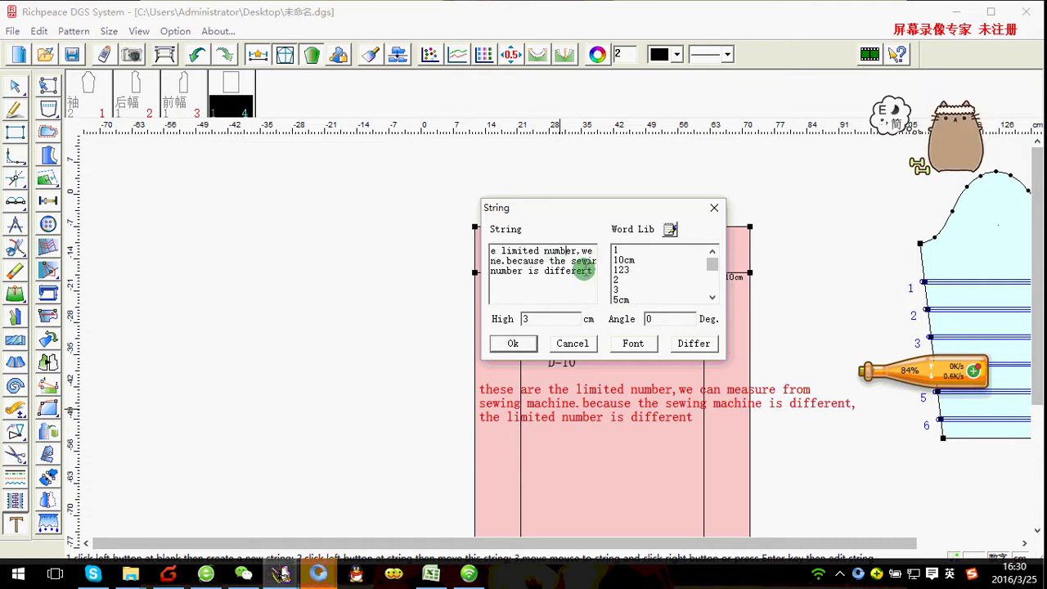
pyautogui.press('Return')
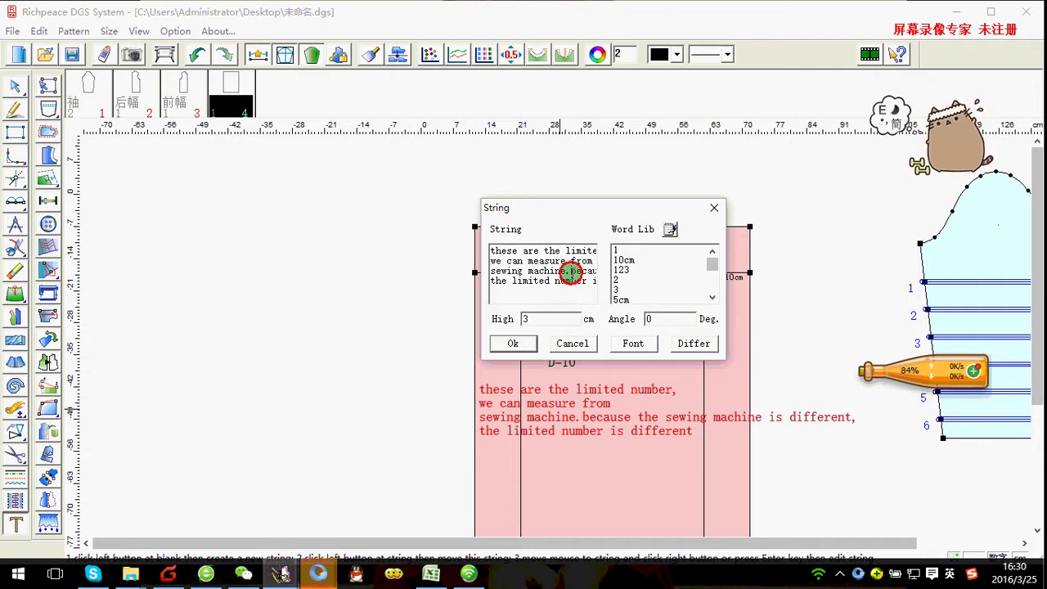
pyautogui.moveTo(573, 272); pyautogui.dragTo(570, 275)
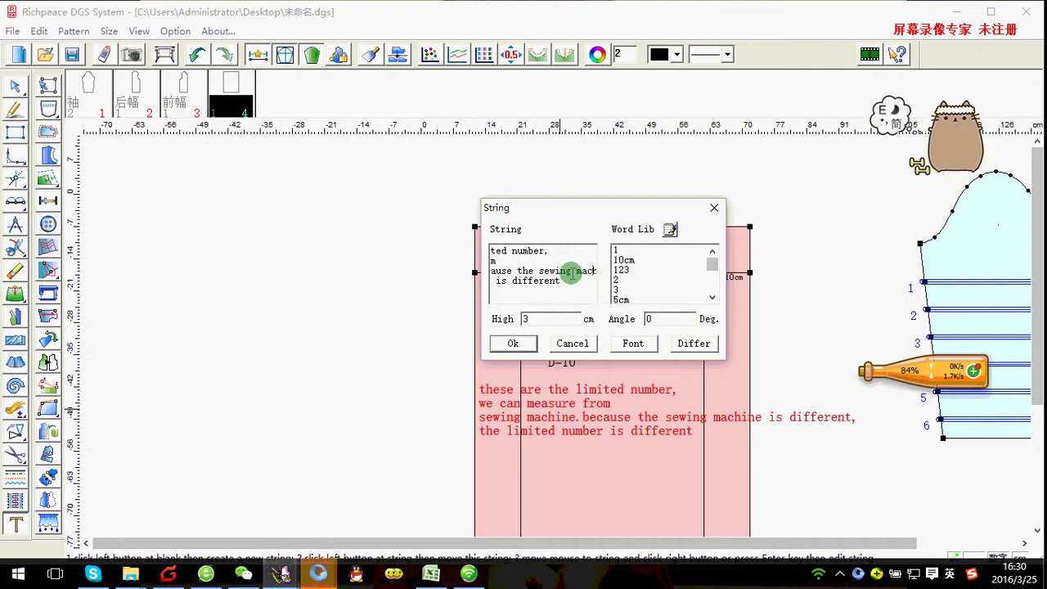
pyautogui.press('Right')
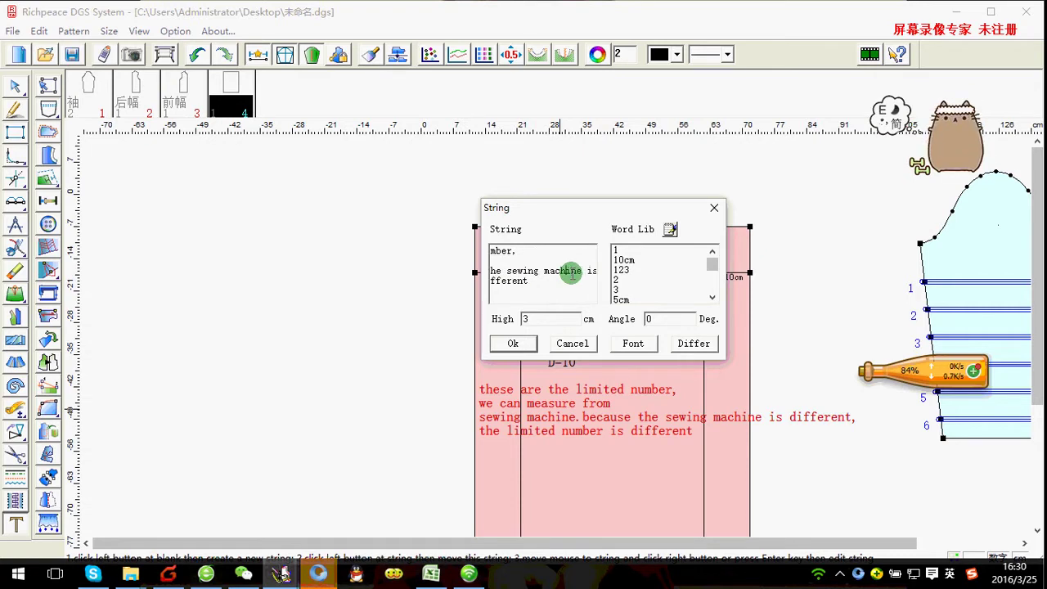
pyautogui.press('Left')
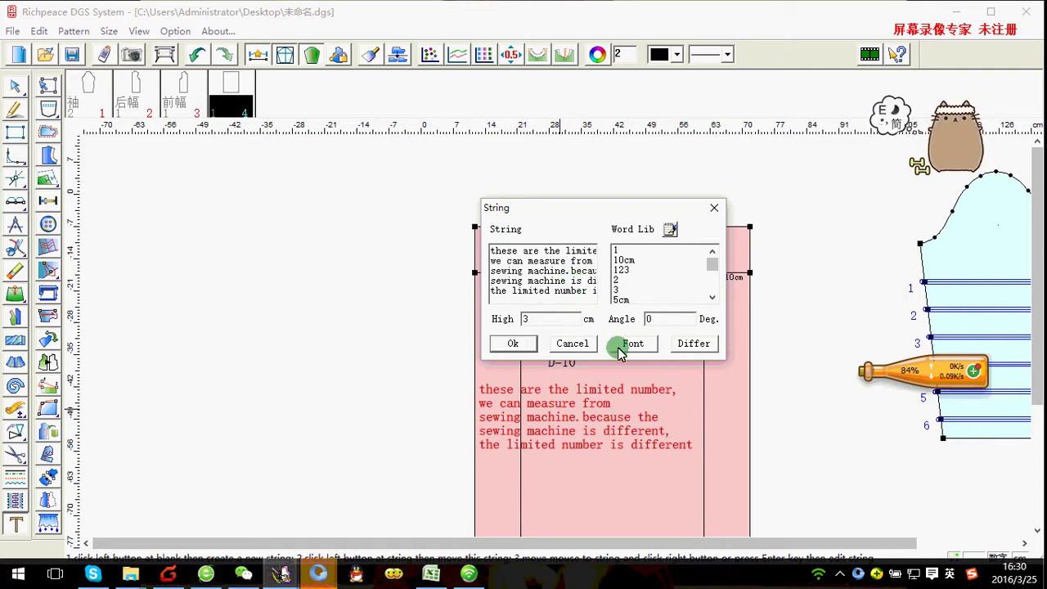
pyautogui.click(514, 344)
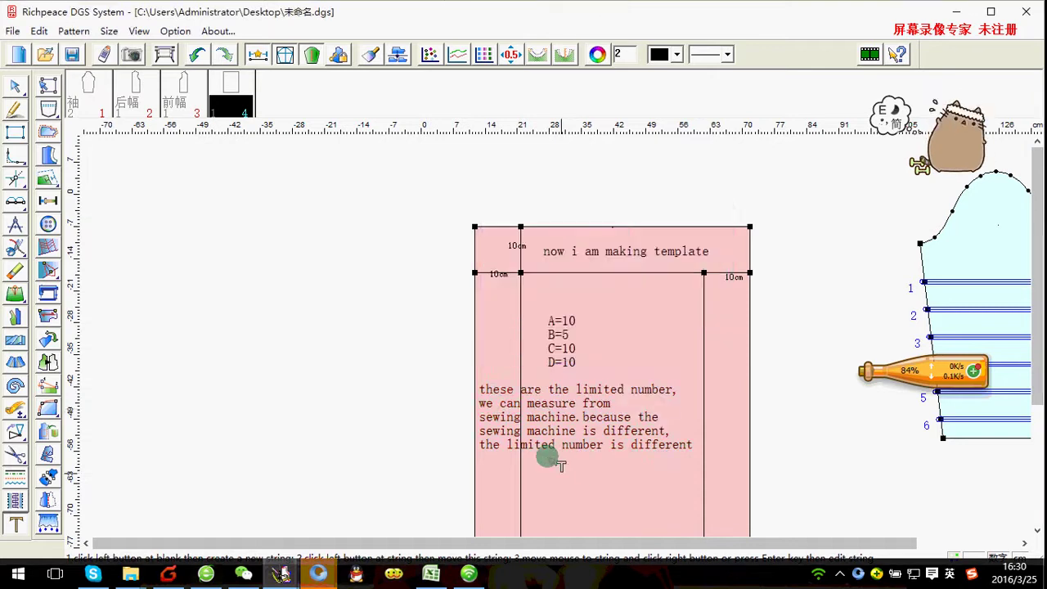
# Zoom and pan over the pattern pieces, then switch to the template creation tool
pyautogui.scroll(1, 549, 456)
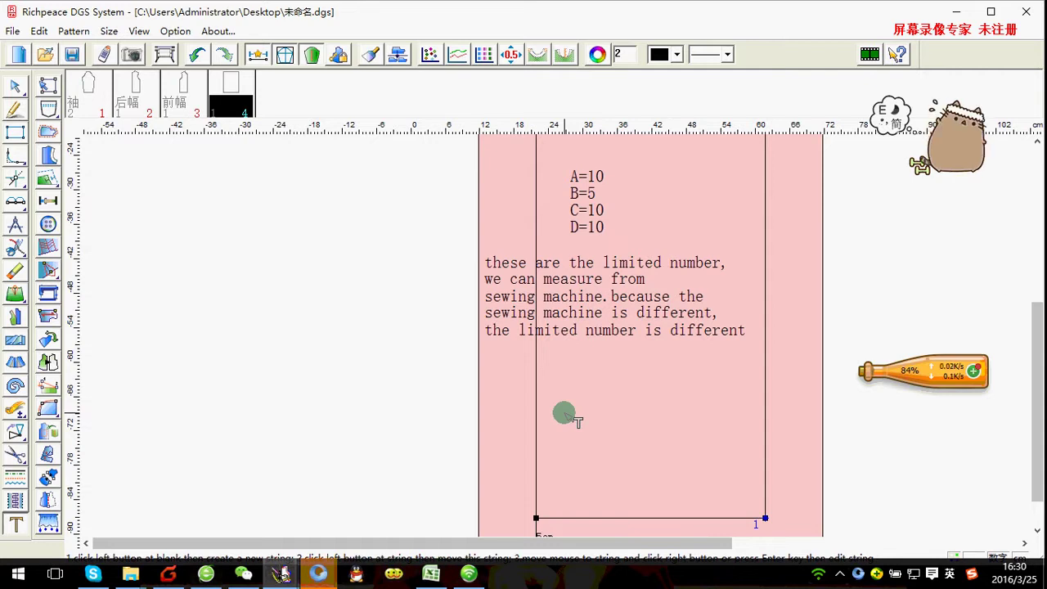
pyautogui.scroll(-1, 554, 335)
pyautogui.scroll(-1, 556, 335)
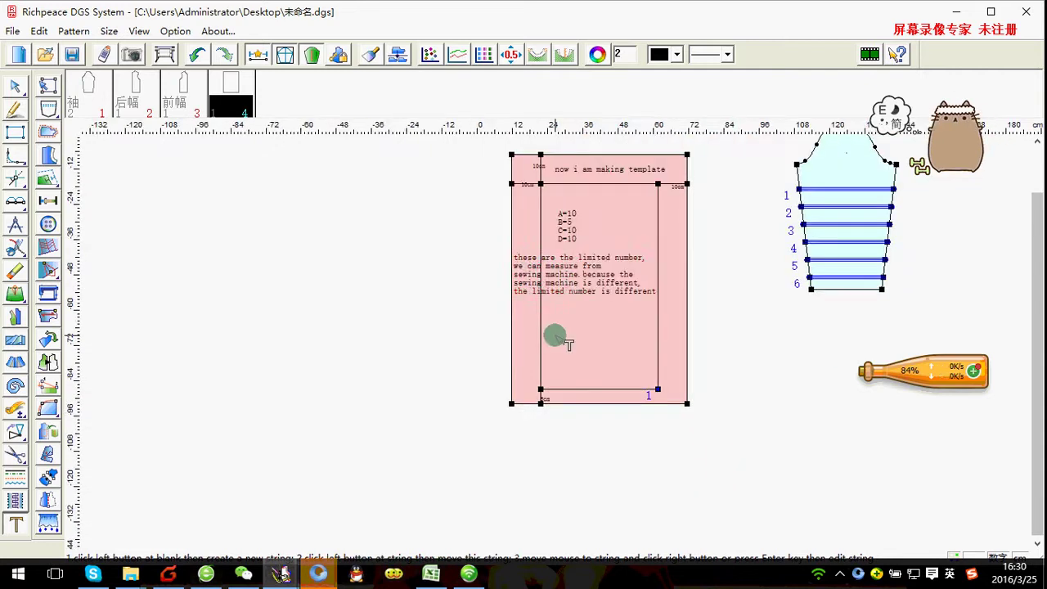
pyautogui.moveTo(626, 237); pyautogui.dragTo(556, 339, button='middle')
pyautogui.scroll(1, 569, 348)
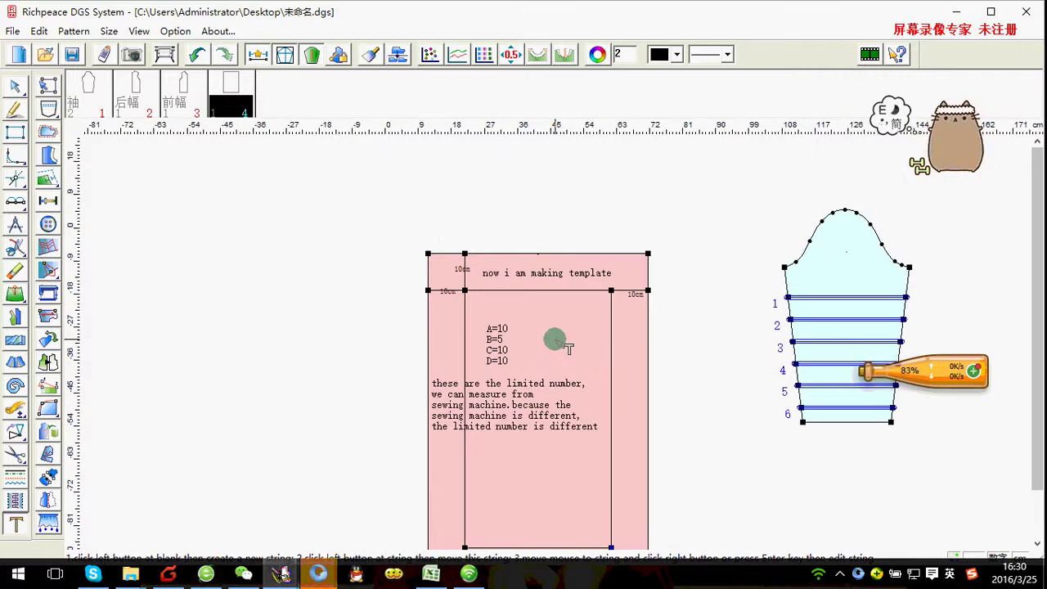
pyautogui.scroll(-1, 541, 364)
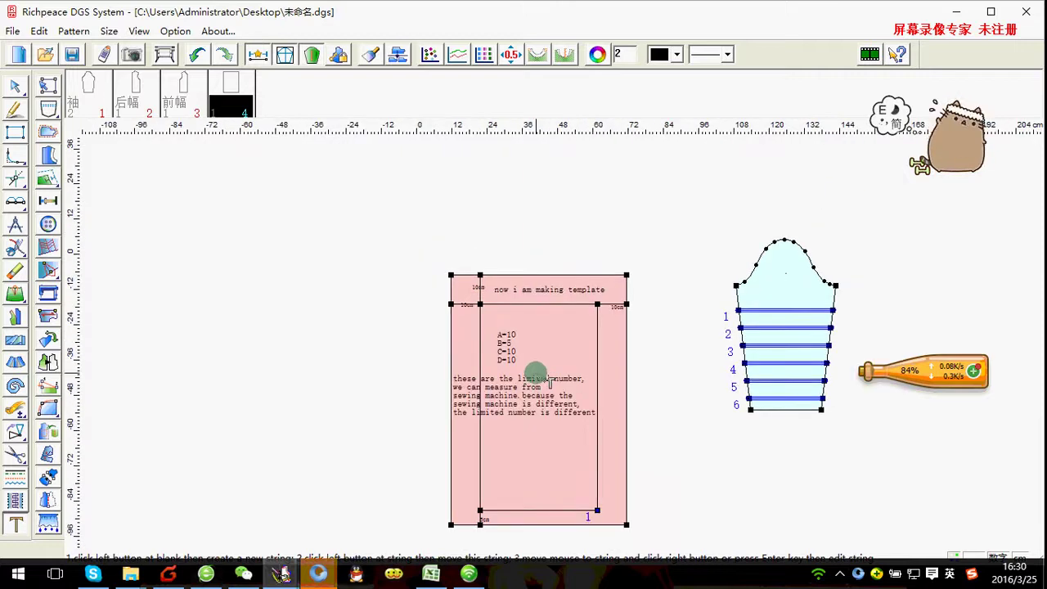
pyautogui.scroll(-1, 561, 343)
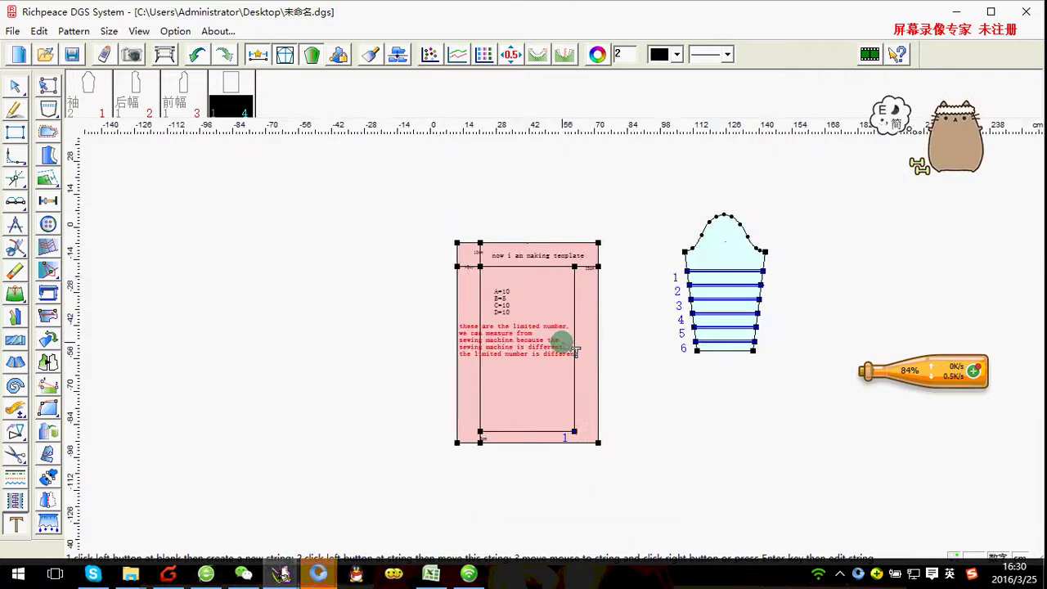
pyautogui.scroll(1, 563, 340)
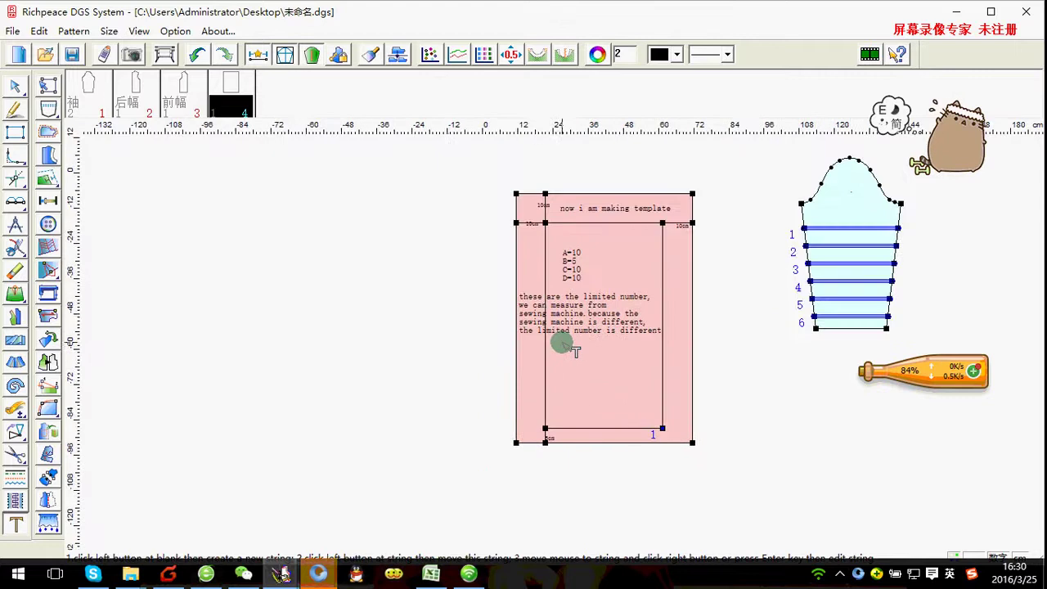
pyautogui.rightClick(407, 321)
pyautogui.click(467, 352)
pyautogui.scroll(-1, 560, 355)
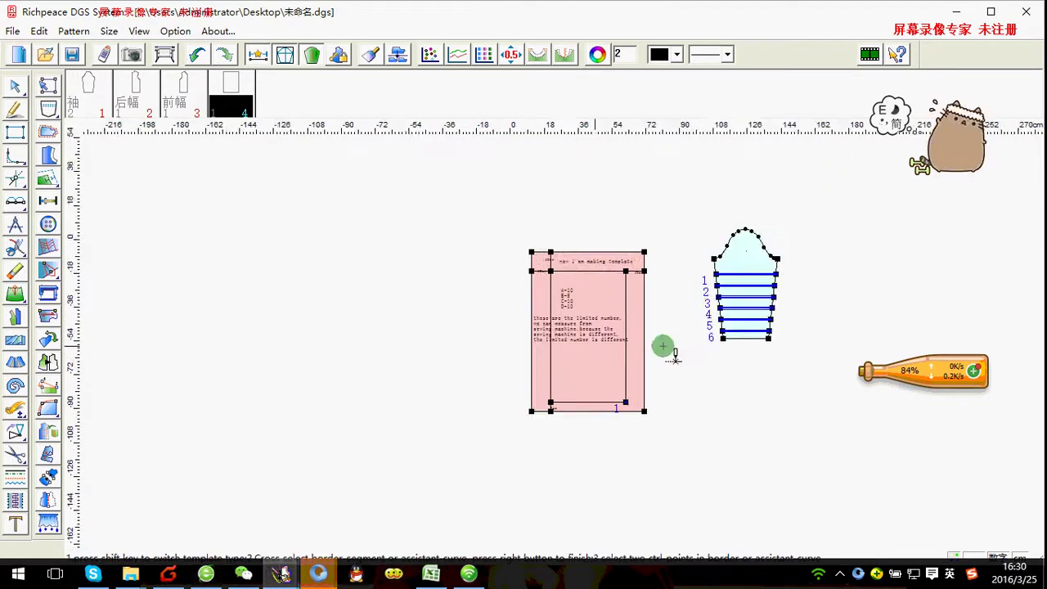
pyautogui.scroll(1, 655, 335)
pyautogui.scroll(-1, 663, 311)
# Try drawing lines from the sleeve's top point and left corner, cancelling both
pyautogui.rightClick(656, 316)
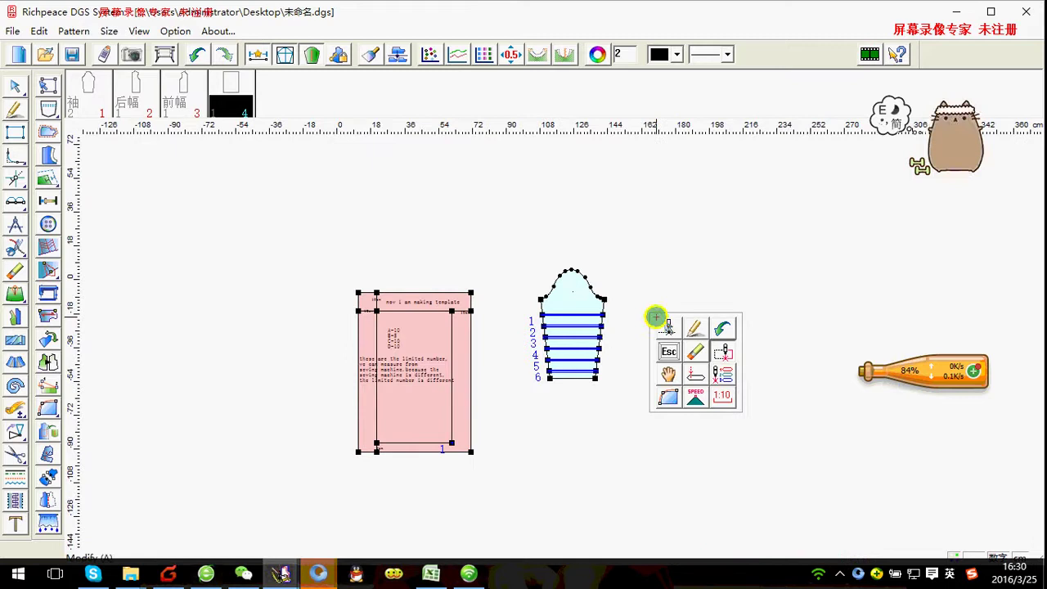
pyautogui.click(696, 327)
pyautogui.click(572, 269)
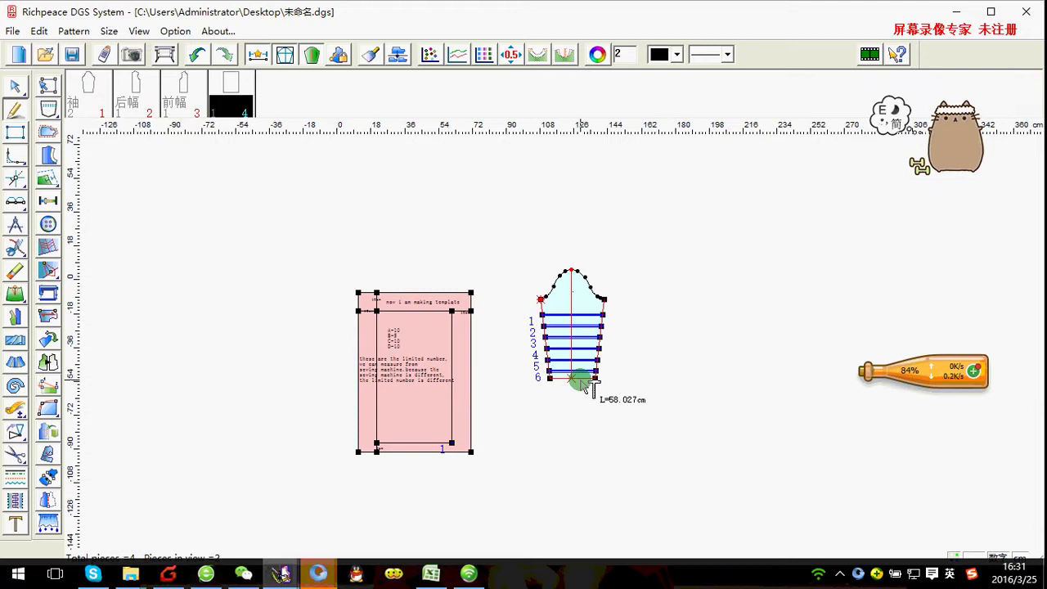
pyautogui.rightClick(534, 293)
pyautogui.click(541, 299)
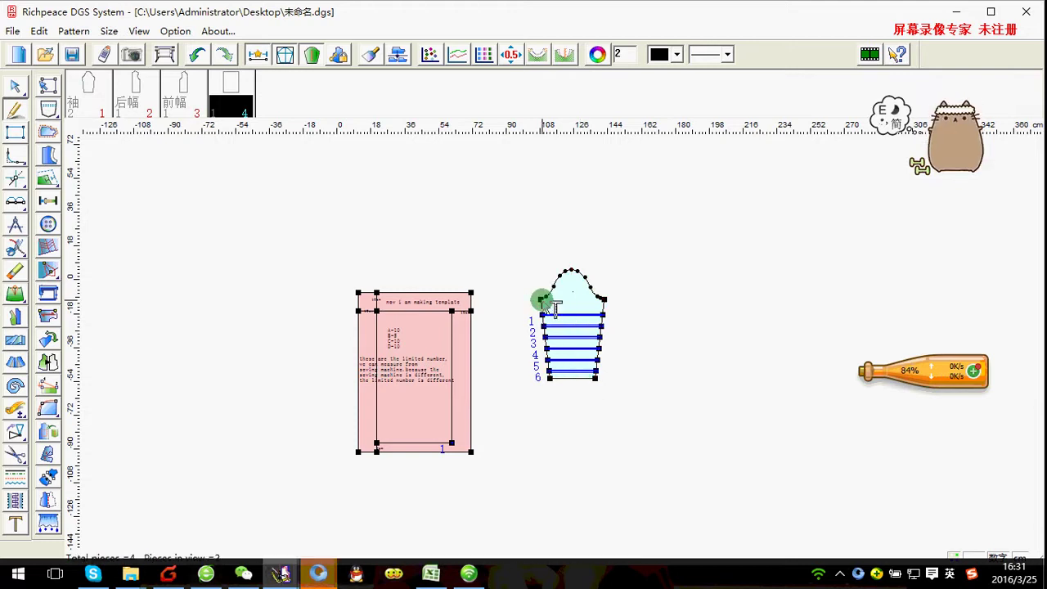
pyautogui.rightClick(643, 312)
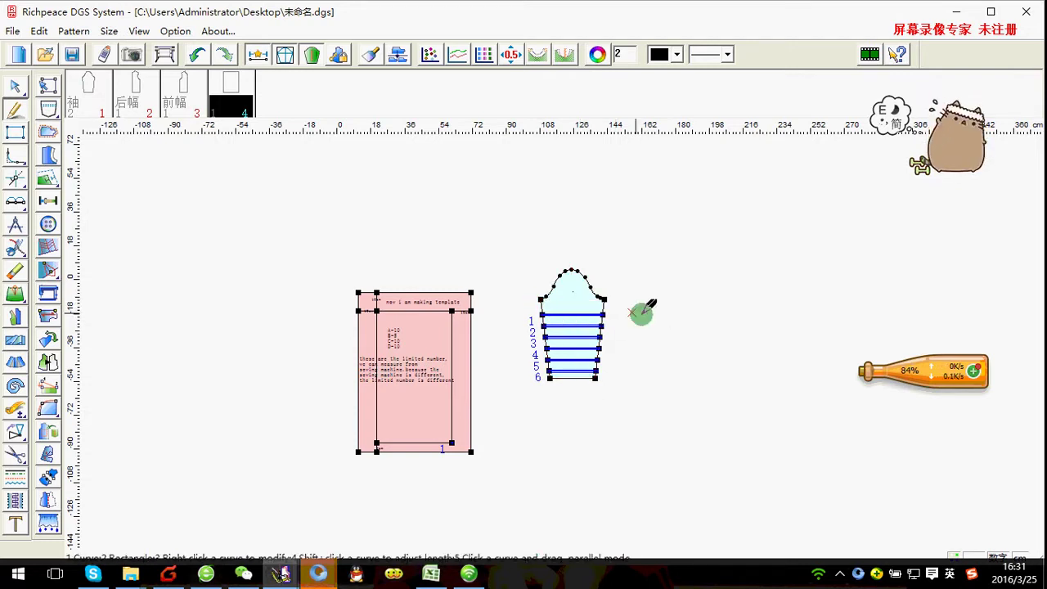
# Return to the template creation tool from the quick palette
pyautogui.rightClick(642, 312)
pyautogui.click(712, 352)
pyautogui.scroll(-1, 545, 339)
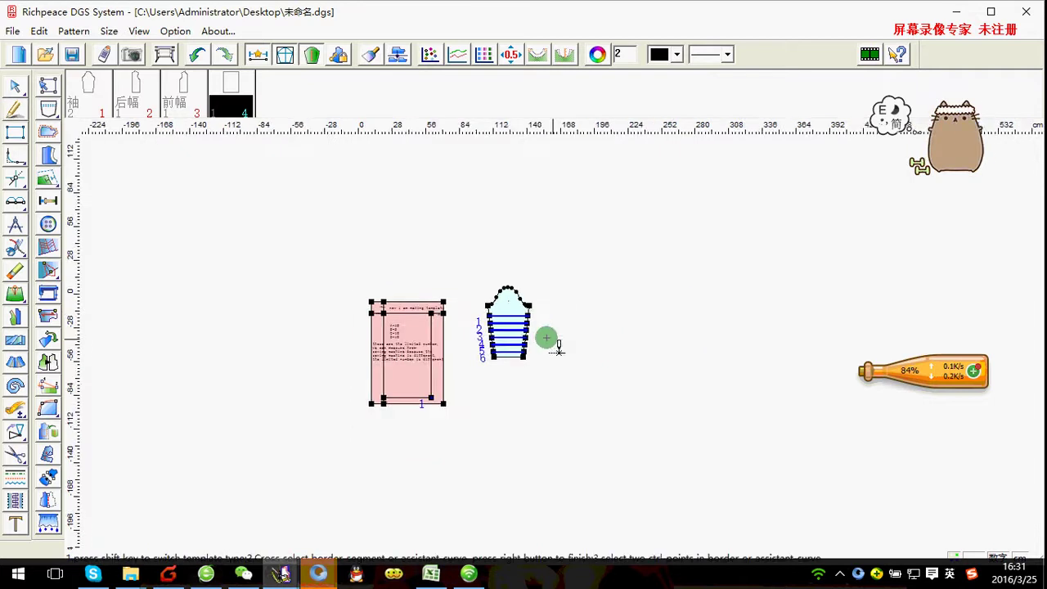
pyautogui.scroll(1, 613, 306)
# Drag out a new regular template and move the striped sleeve onto it
pyautogui.moveTo(611, 305); pyautogui.dragTo(743, 457)
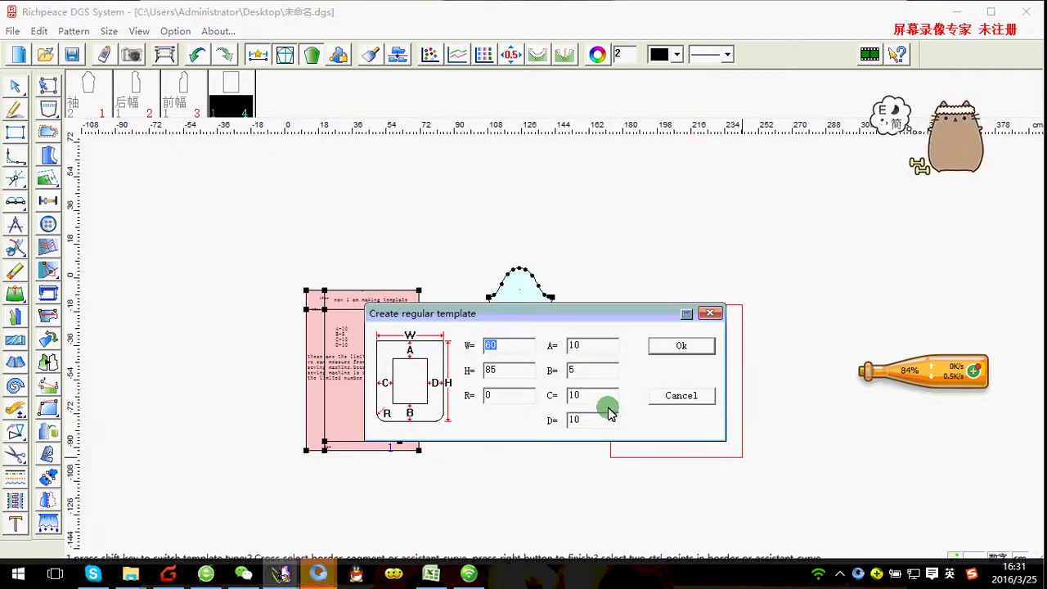
pyautogui.click(690, 351)
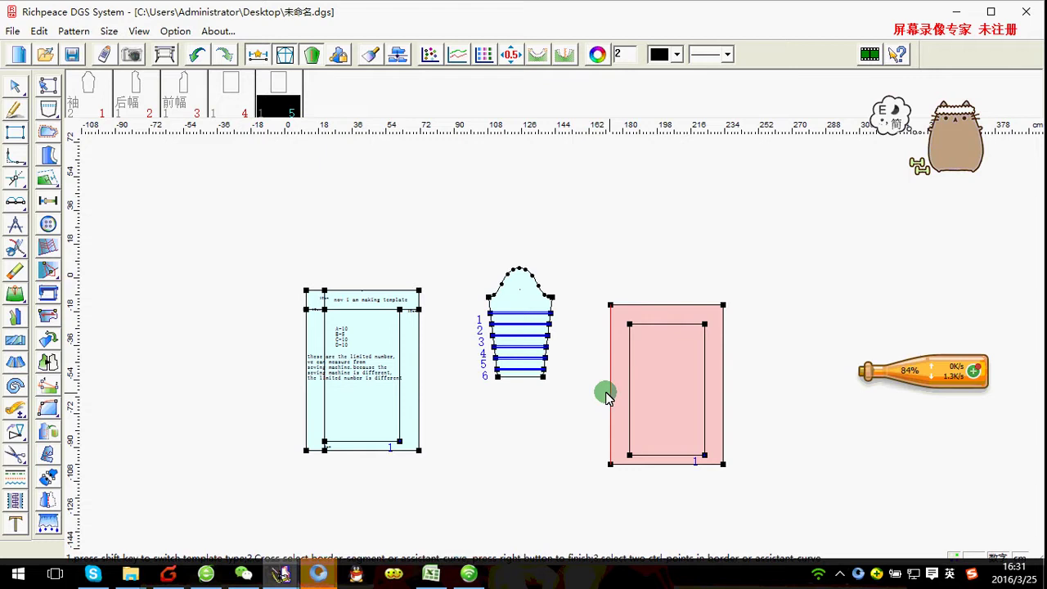
pyautogui.rightClick(589, 252)
pyautogui.click(619, 312)
pyautogui.moveTo(502, 322); pyautogui.dragTo(655, 381)
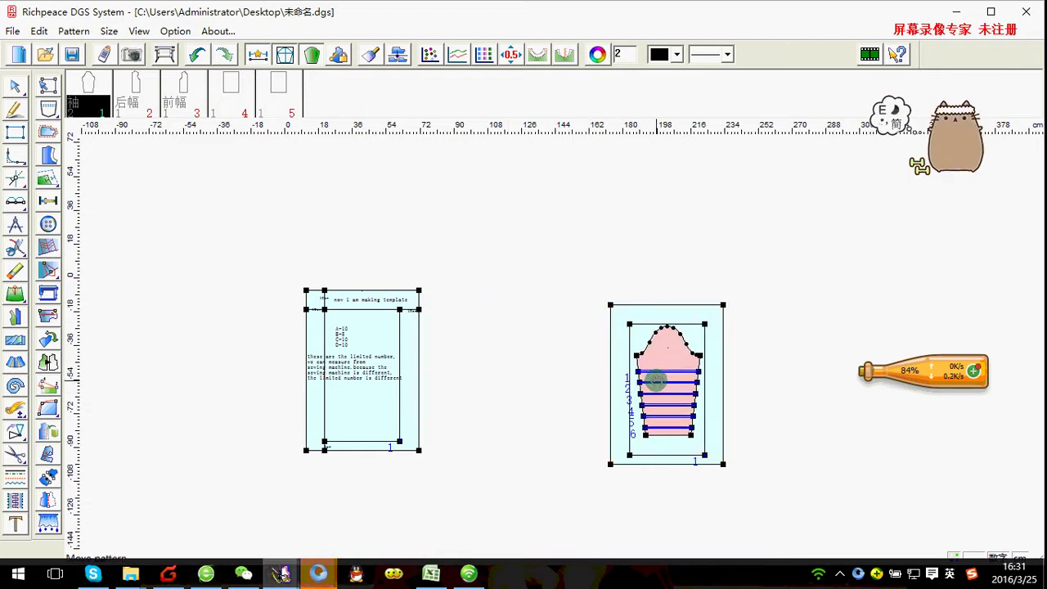
# Offset the template's bottom-edge points by 9
pyautogui.click(16, 85)
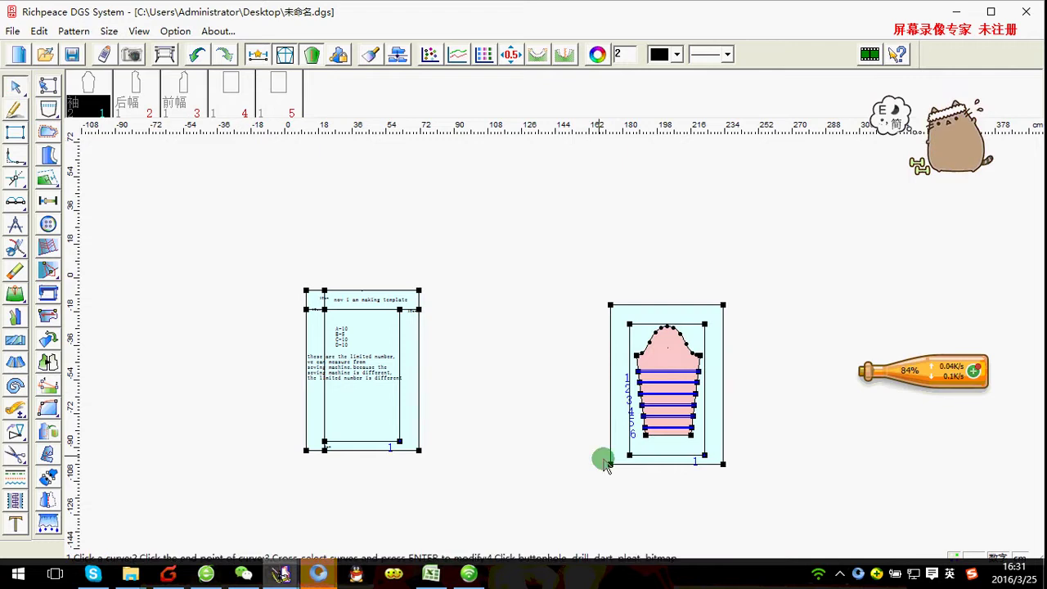
pyautogui.moveTo(587, 441); pyautogui.dragTo(770, 487)
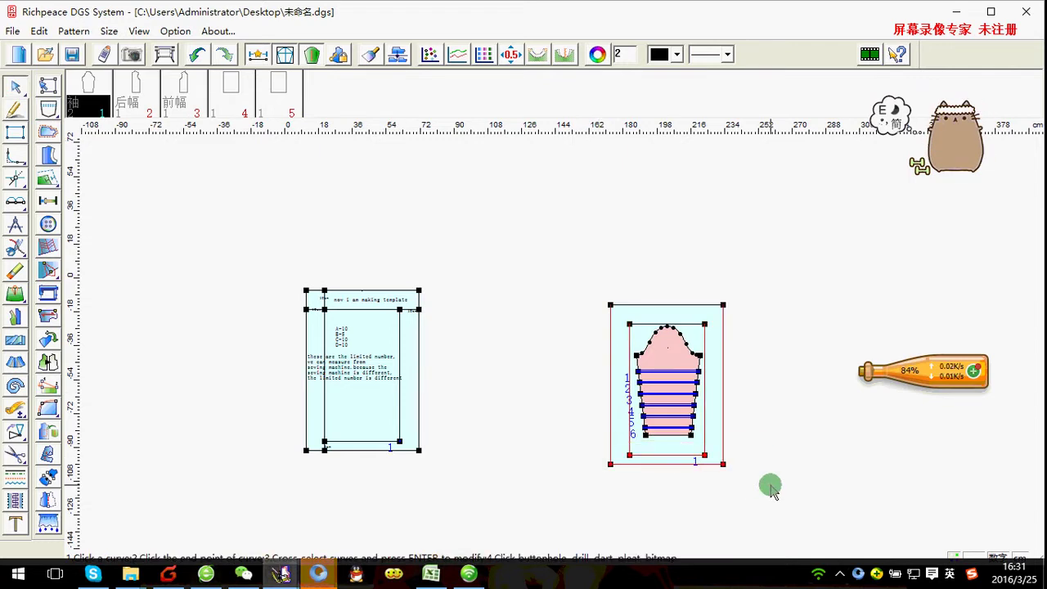
pyautogui.press('Return')
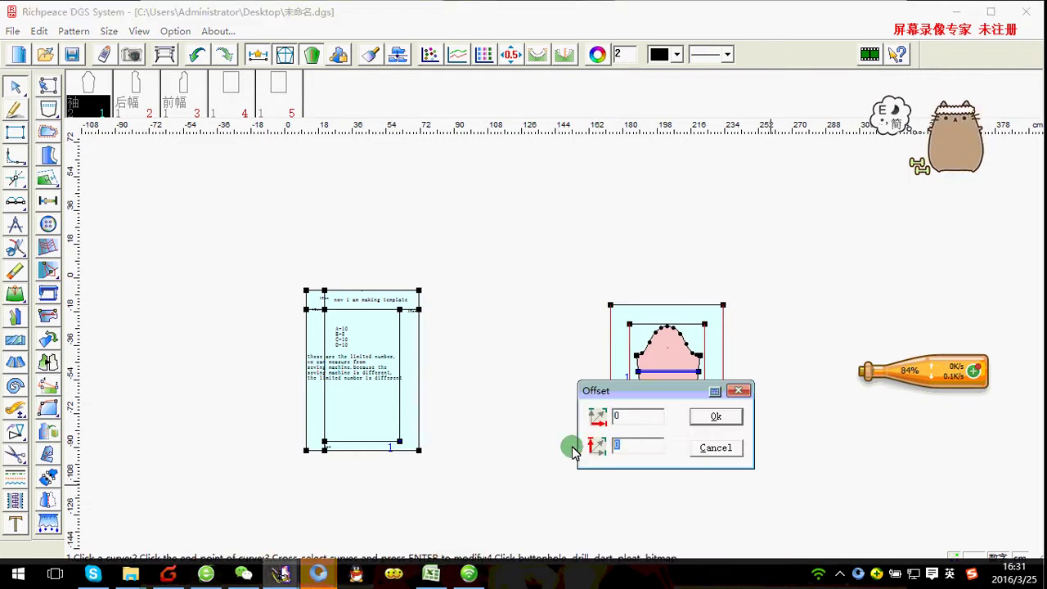
pyautogui.write('5')
pyautogui.moveTo(680, 390); pyautogui.dragTo(809, 234)
pyautogui.moveTo(764, 296); pyautogui.dragTo(736, 287)
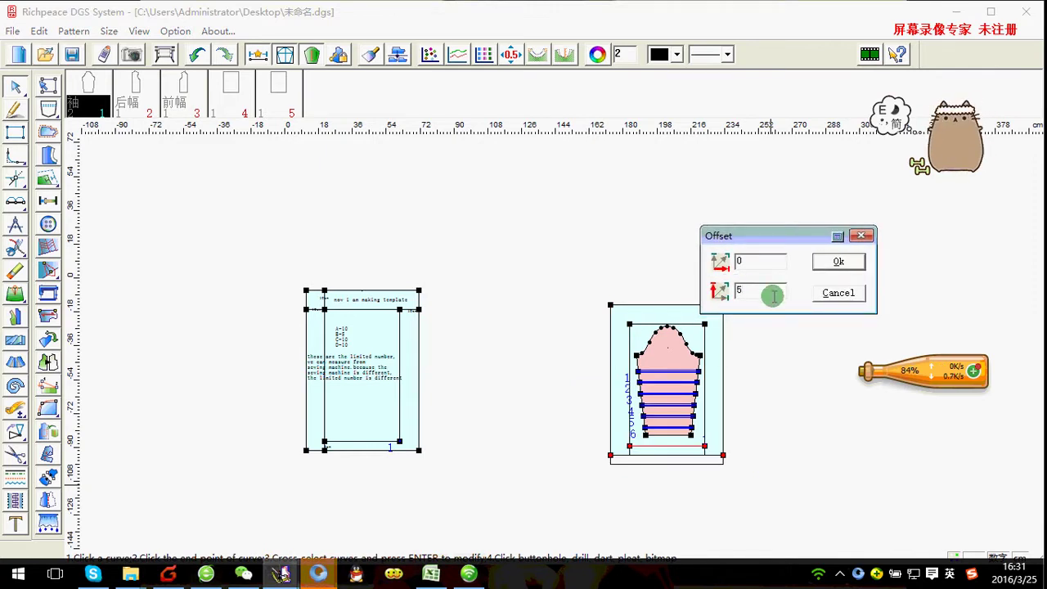
pyautogui.write('9')
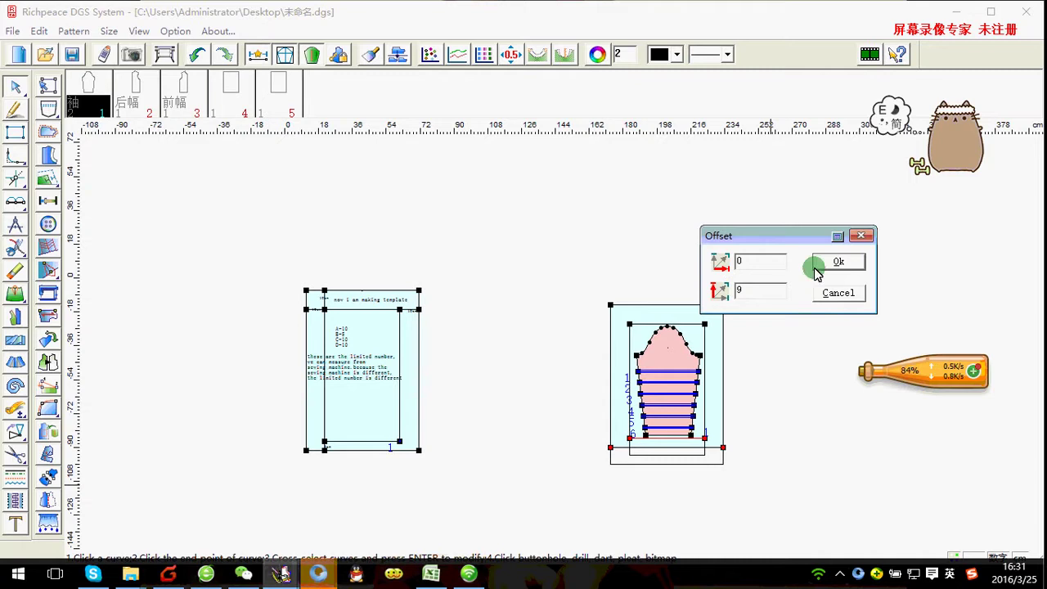
pyautogui.click(818, 263)
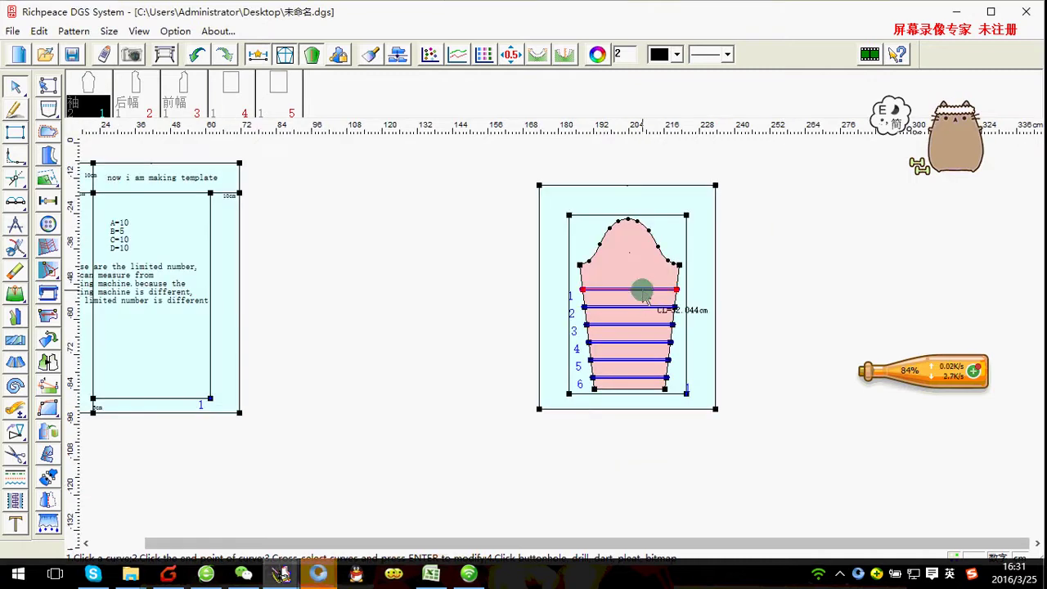
# Zoom in on the sleeve template and move the sleeve piece to its right
pyautogui.rightClick(800, 284)
pyautogui.click(867, 315)
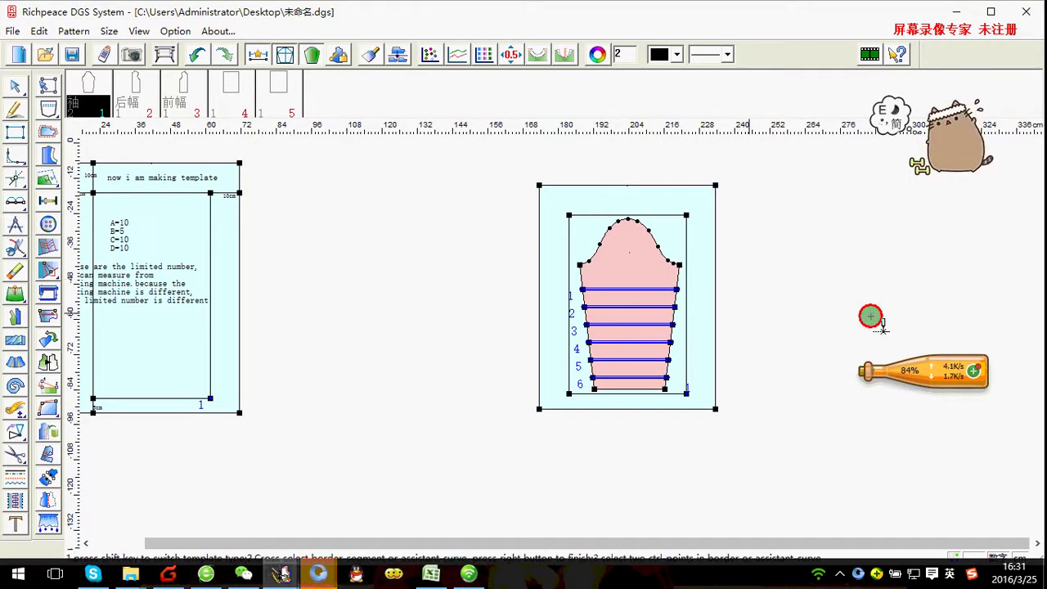
pyautogui.click(693, 324)
pyautogui.rightClick(724, 334)
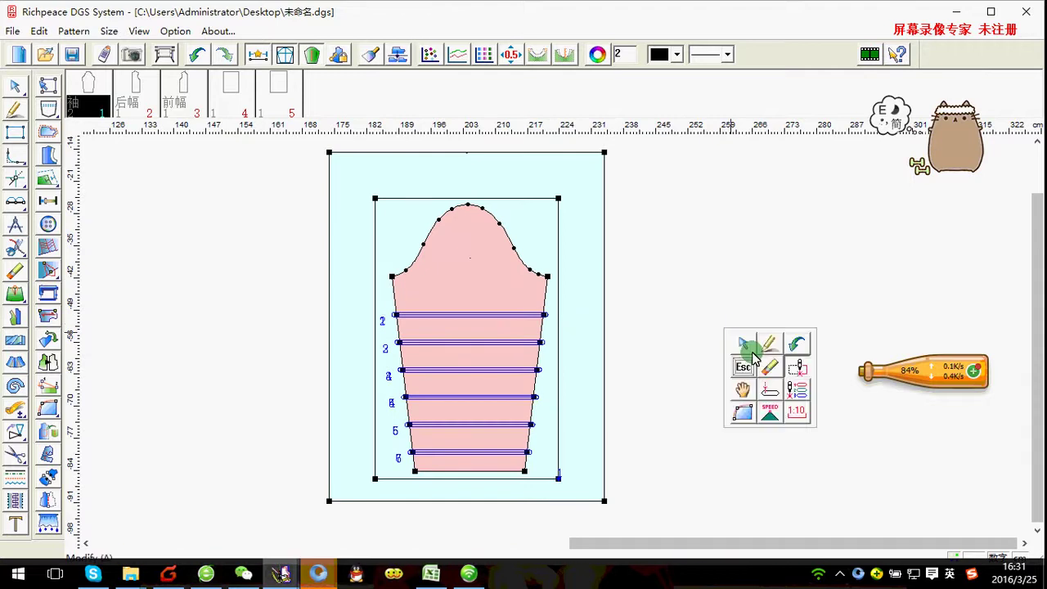
pyautogui.click(739, 386)
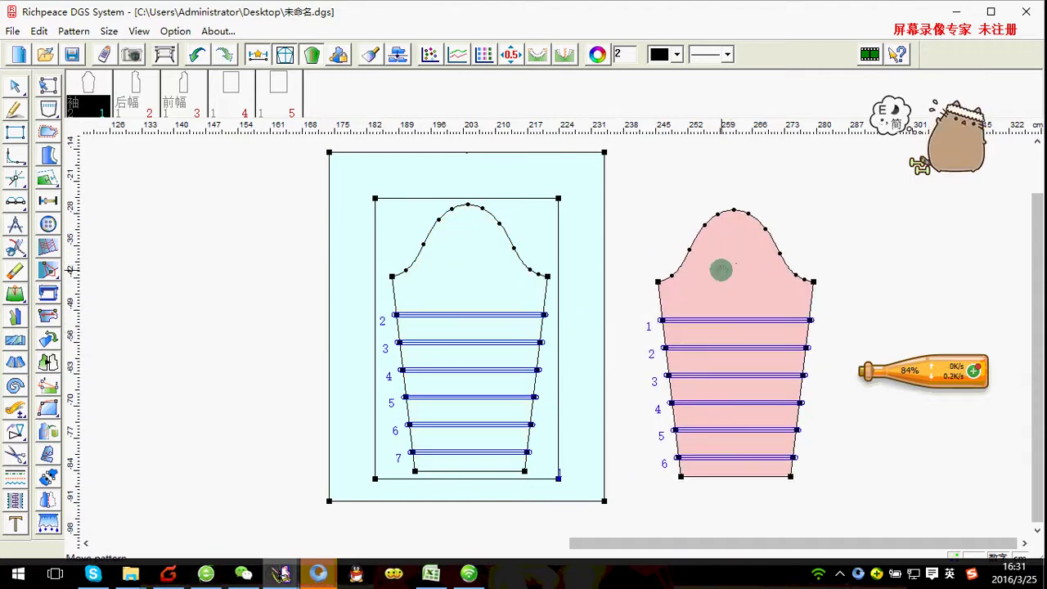
pyautogui.click(720, 270)
# Choose the erase tool, zoom around, then pick another tool from the quick palette
pyautogui.rightClick(883, 243)
pyautogui.click(924, 282)
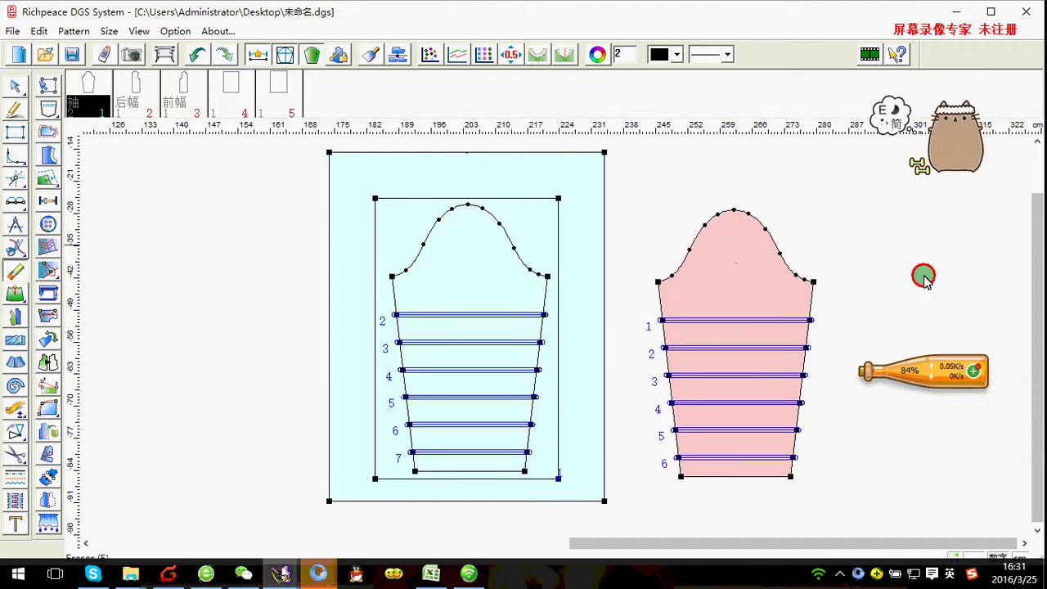
pyautogui.scroll(2, 578, 332)
pyautogui.scroll(2, 563, 339)
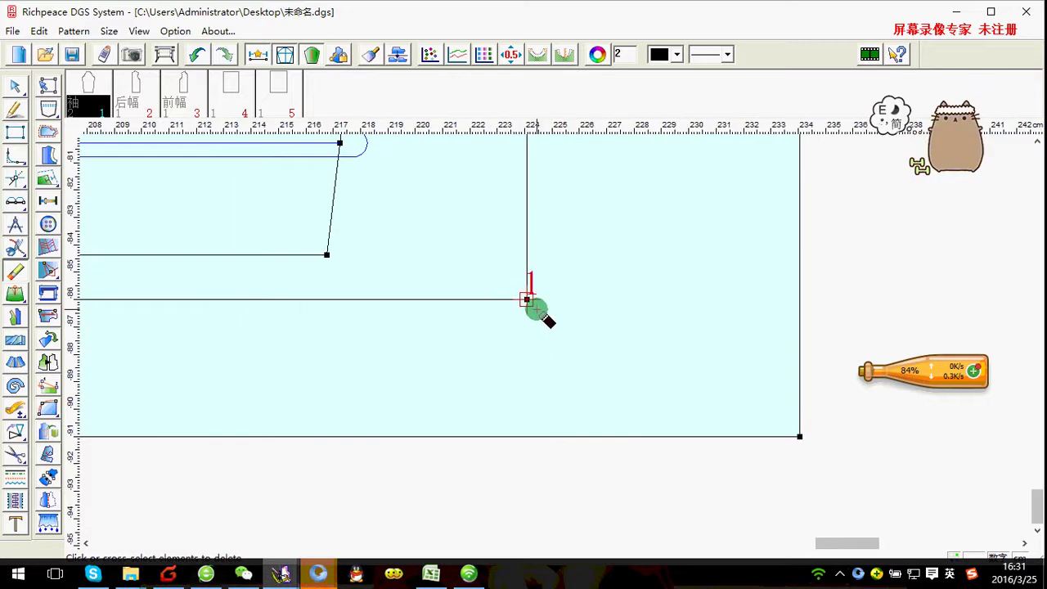
pyautogui.scroll(-1, 549, 319)
pyautogui.scroll(-2, 557, 322)
pyautogui.scroll(-2, 560, 344)
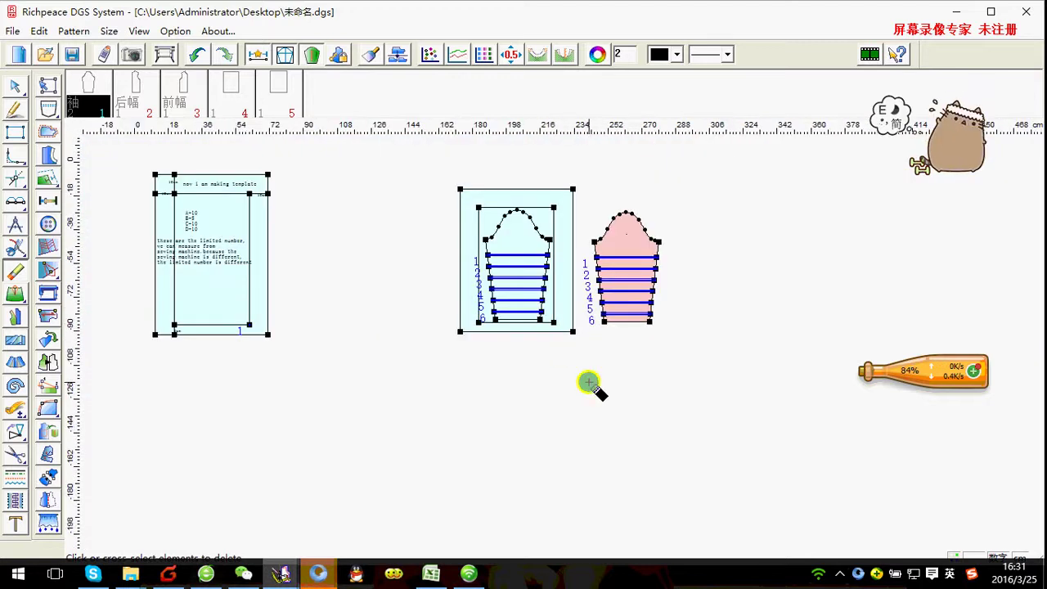
pyautogui.rightClick(589, 383)
pyautogui.click(650, 353)
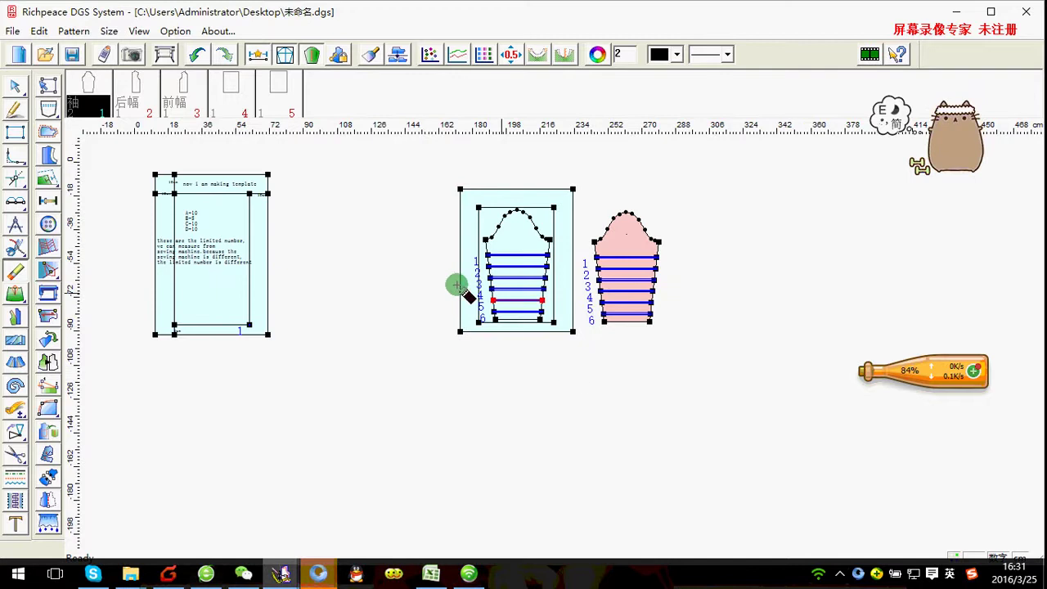
# Take the pink template off the canvas and centre the striped sleeve template
pyautogui.click(220, 279)
pyautogui.scroll(-1, 221, 279)
pyautogui.scroll(3, 561, 333)
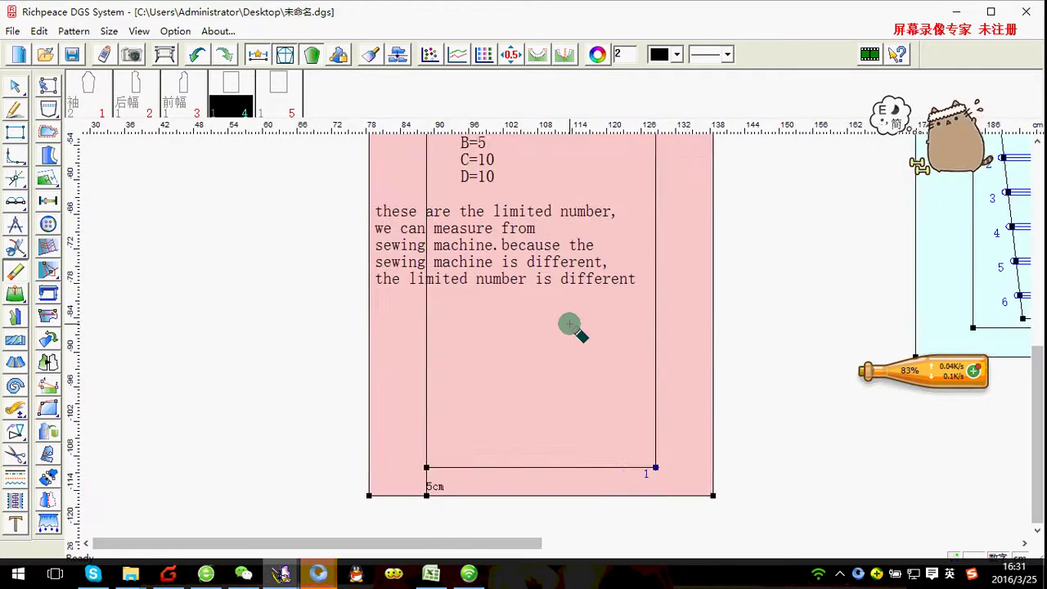
pyautogui.scroll(-1, 569, 325)
pyautogui.scroll(-1, 554, 334)
pyautogui.scroll(-1, 554, 339)
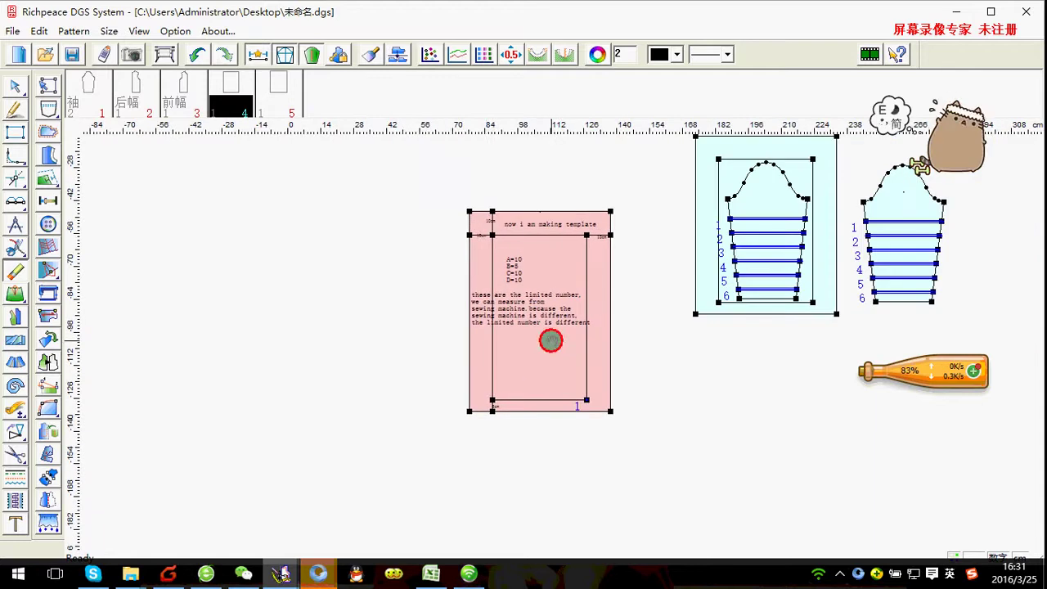
pyautogui.click(372, 54)
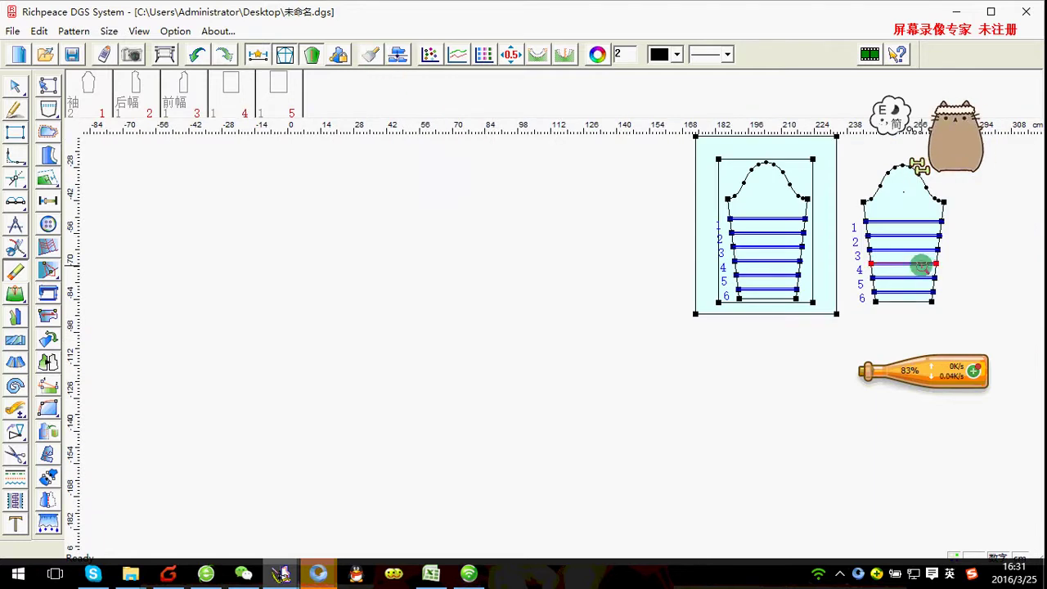
pyautogui.moveTo(922, 264); pyautogui.dragTo(592, 297)
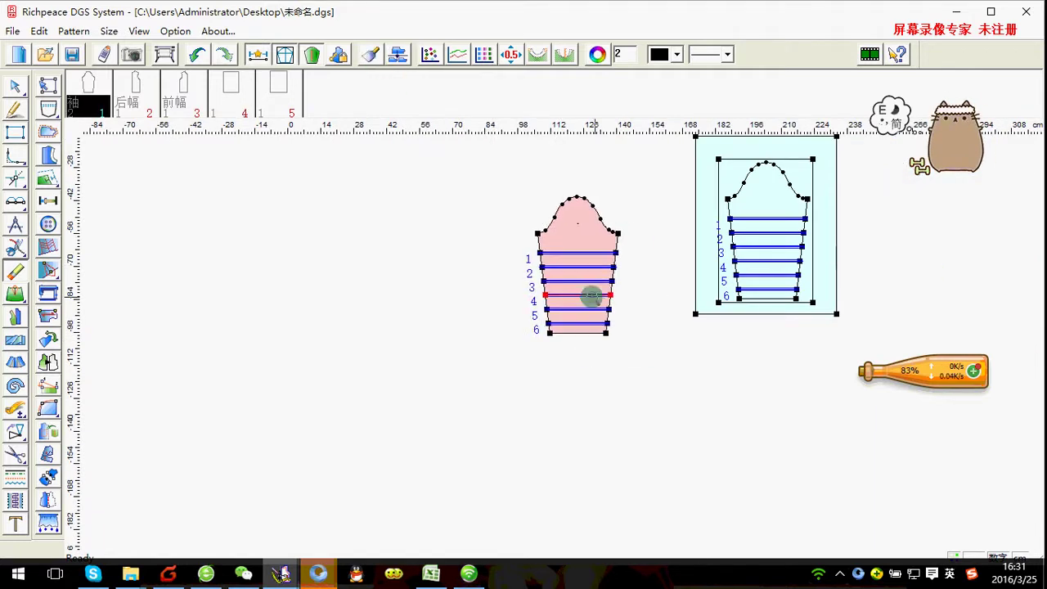
pyautogui.click(373, 54)
pyautogui.moveTo(893, 259); pyautogui.dragTo(559, 350)
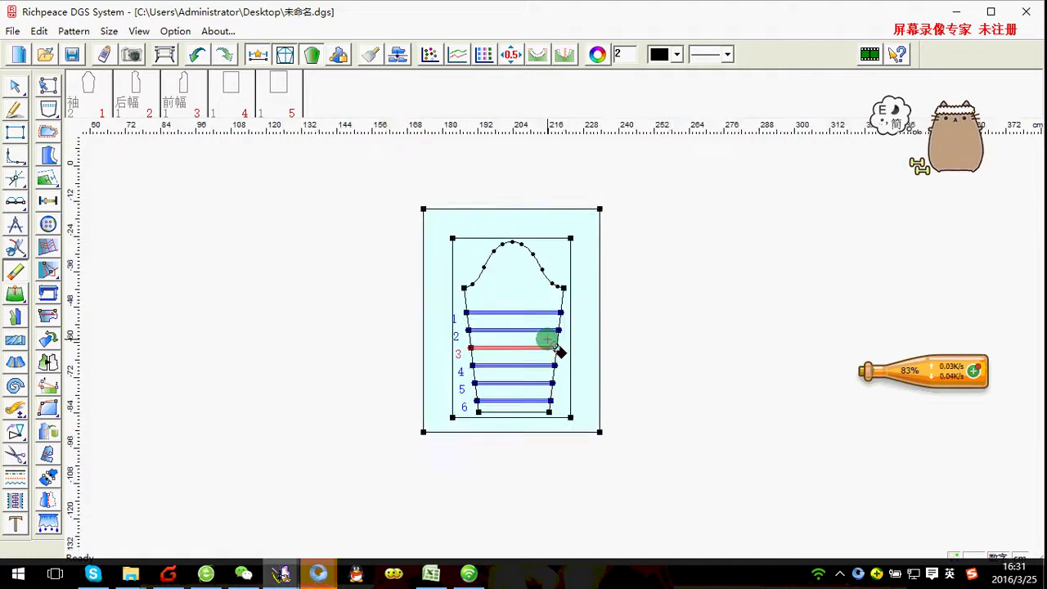
# Bring the pink template back onto the canvas beside the striped sleeve
pyautogui.scroll(1, 556, 350)
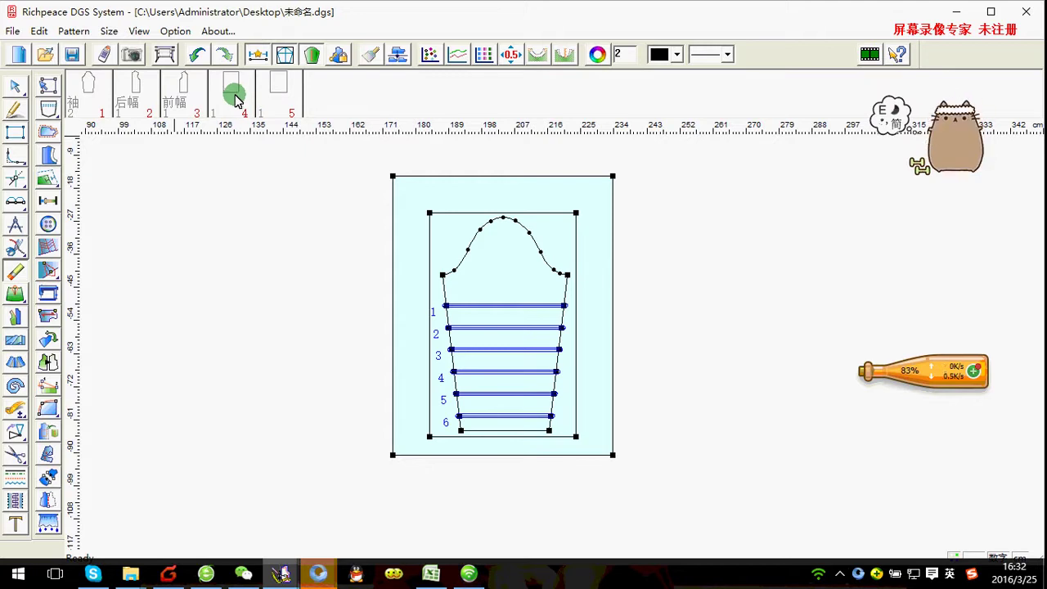
pyautogui.click(235, 99)
pyautogui.moveTo(423, 306); pyautogui.dragTo(517, 219)
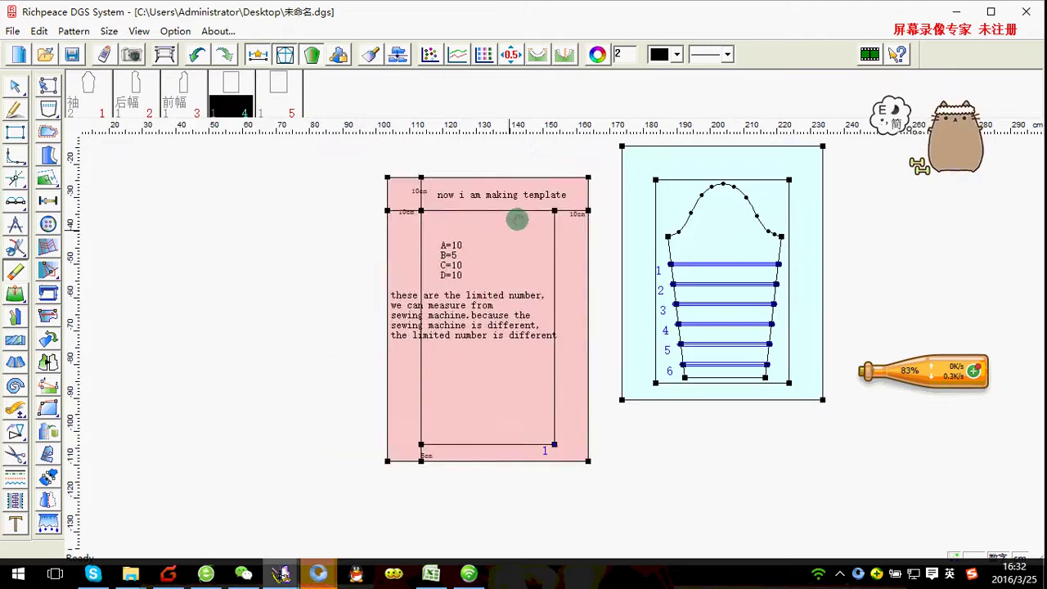
pyautogui.scroll(1, 561, 341)
pyautogui.moveTo(561, 342)
pyautogui.mouseDown(button='middle')
pyautogui.moveTo(554, 311)
pyautogui.moveTo(566, 302)
pyautogui.mouseUp(button='middle')
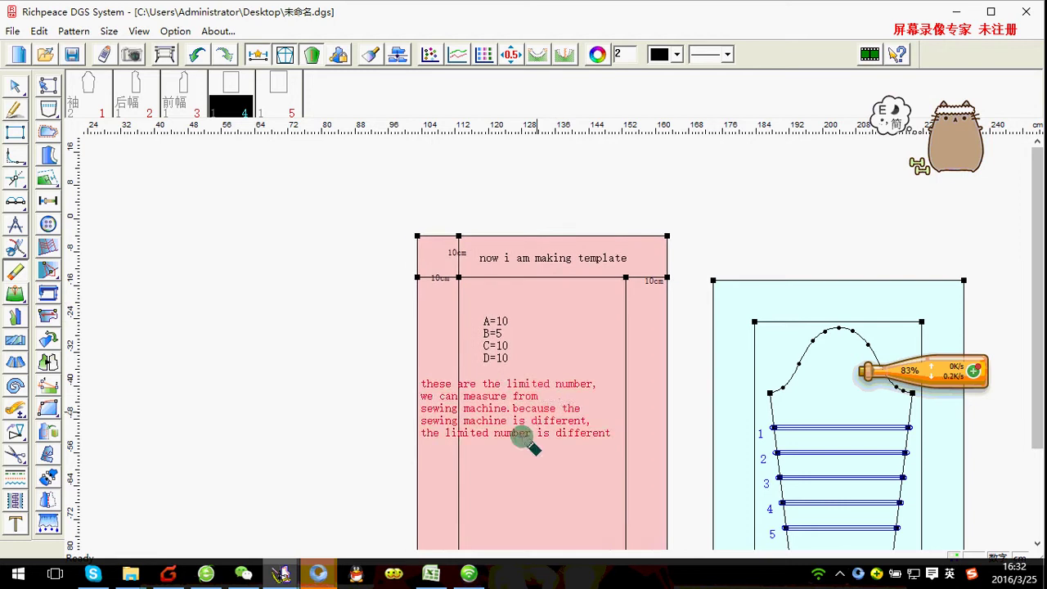
pyautogui.click(16, 523)
# Add the note 'Now i make the start point' at height 3 below the measurement text
pyautogui.click(530, 491)
pyautogui.write('Now i make the start p')
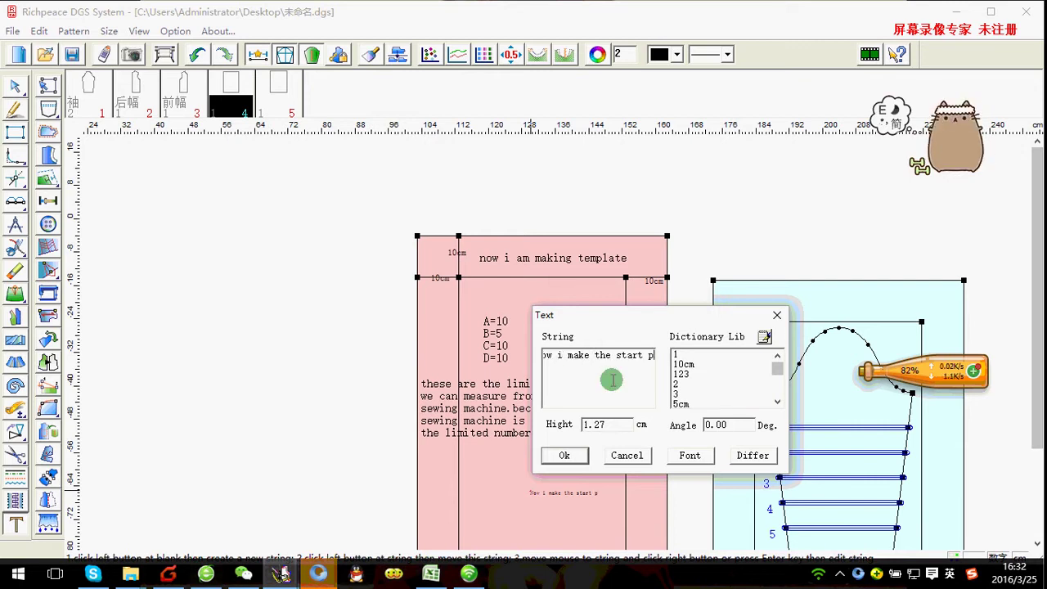
pyautogui.write('oint')
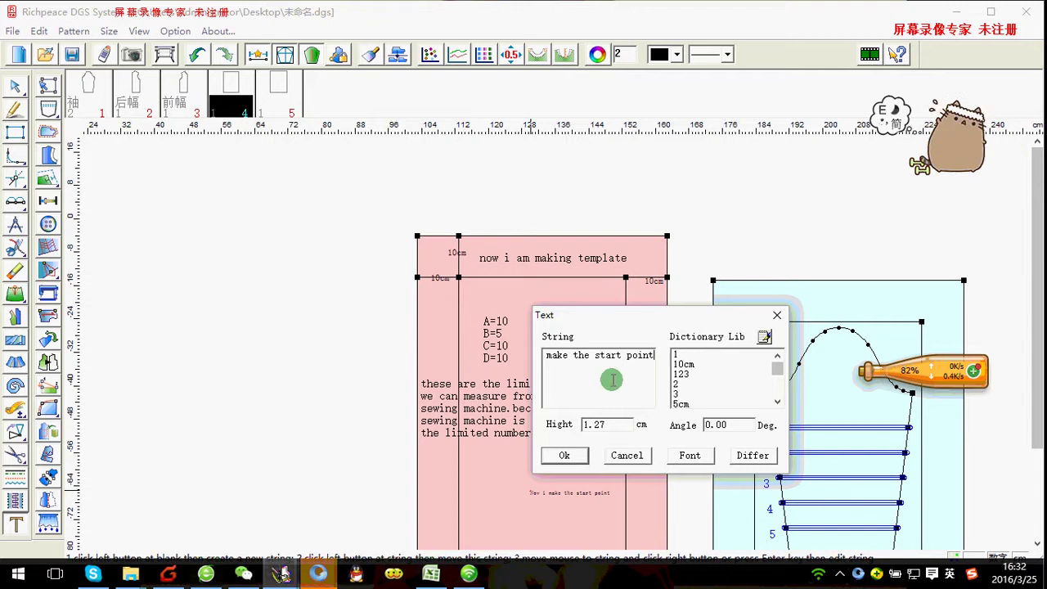
pyautogui.moveTo(645, 426); pyautogui.dragTo(538, 425)
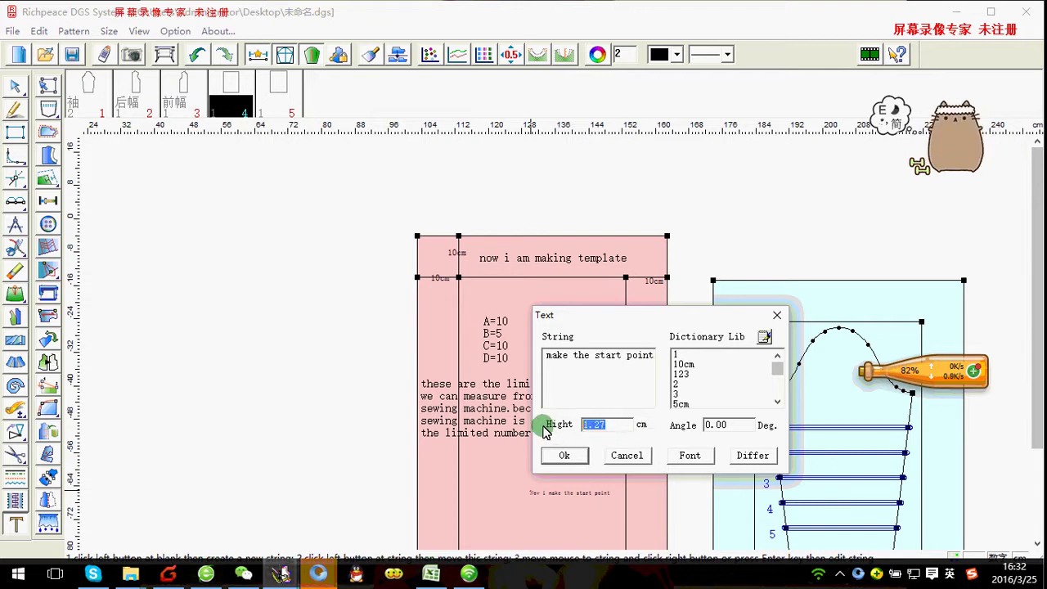
pyautogui.write('3')
pyautogui.click(556, 455)
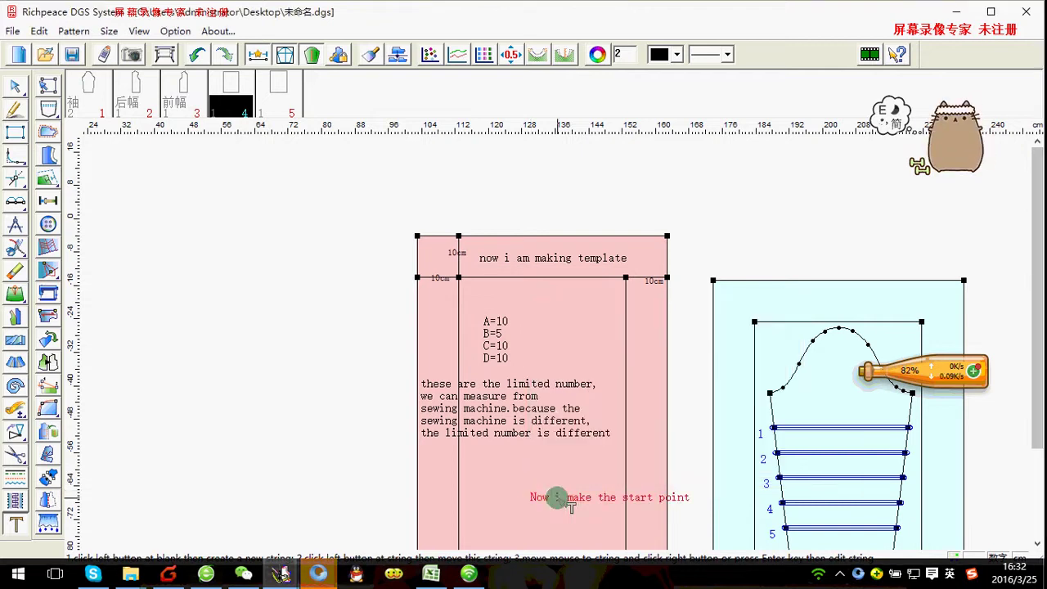
pyautogui.moveTo(557, 496); pyautogui.dragTo(498, 488)
pyautogui.click(471, 483)
# Zoom around the canvas and pick the line drawing tool
pyautogui.scroll(-1, 704, 424)
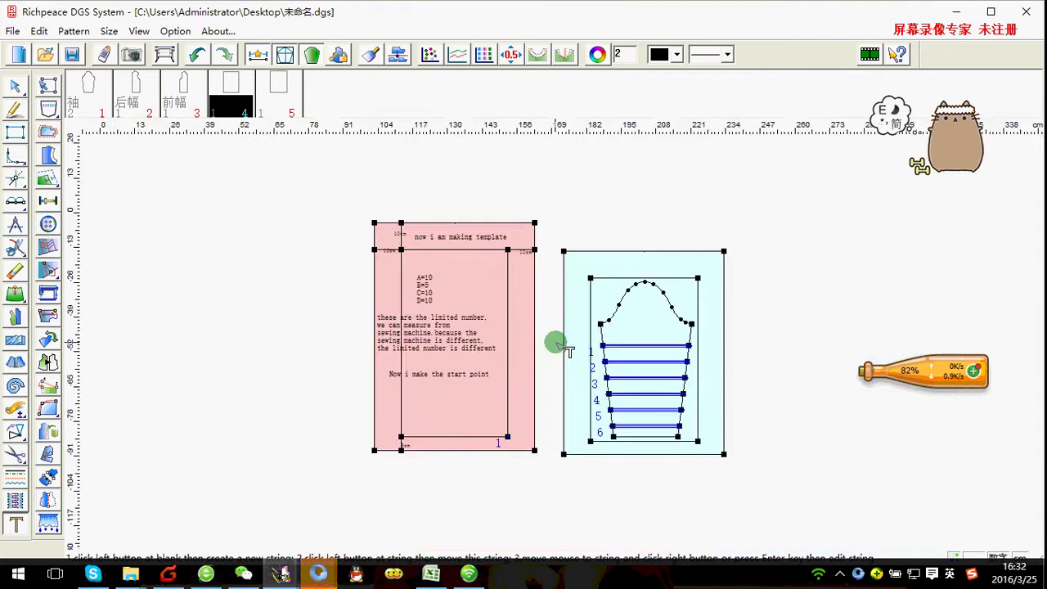
pyautogui.scroll(1, 573, 349)
pyautogui.scroll(2, 563, 347)
pyautogui.scroll(1, 566, 350)
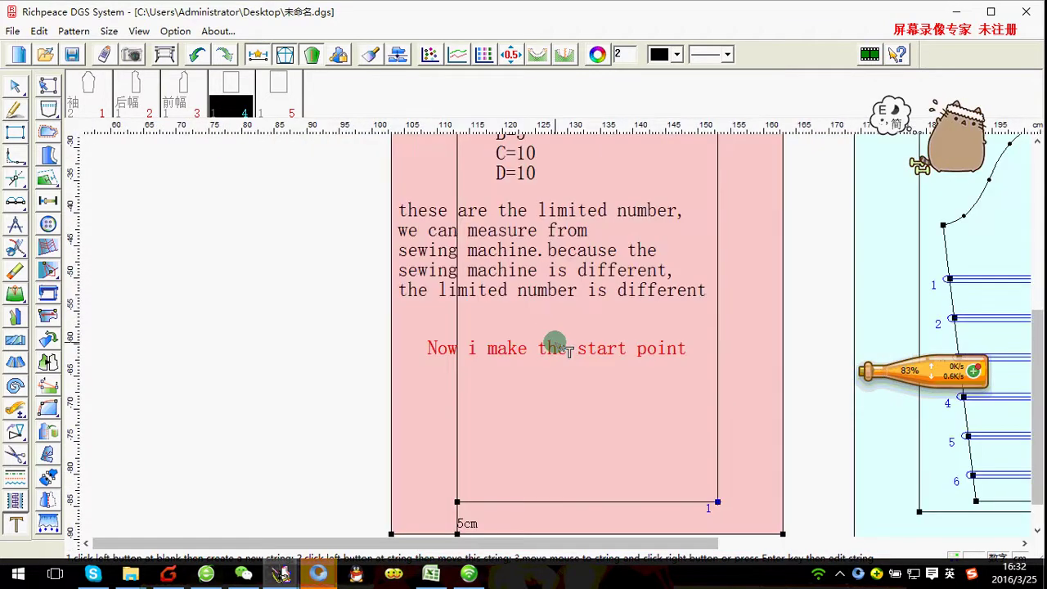
pyautogui.scroll(-2, 584, 339)
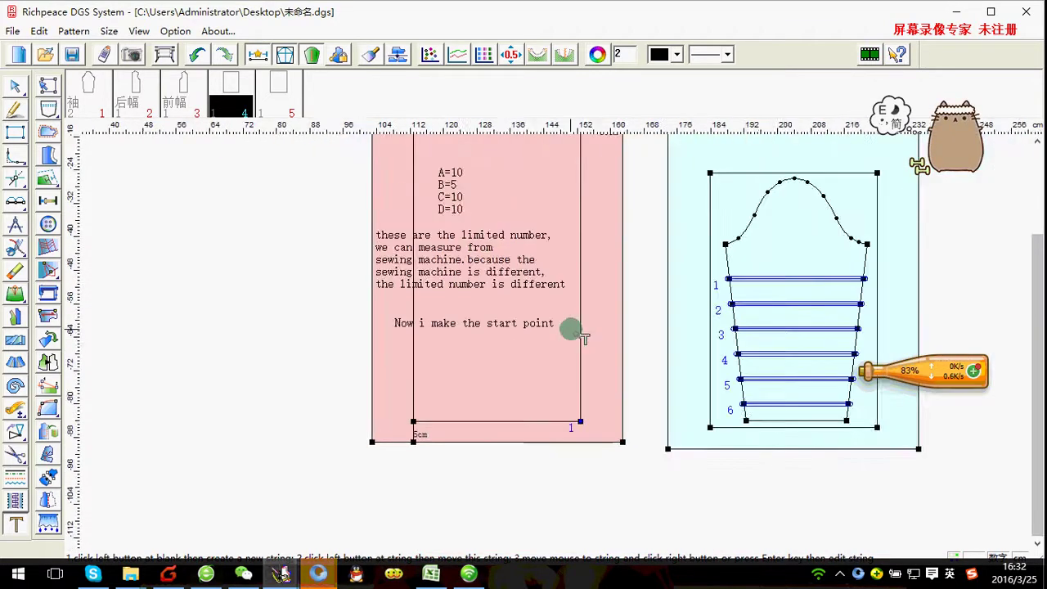
pyautogui.scroll(-1, 593, 342)
pyautogui.rightClick(835, 283)
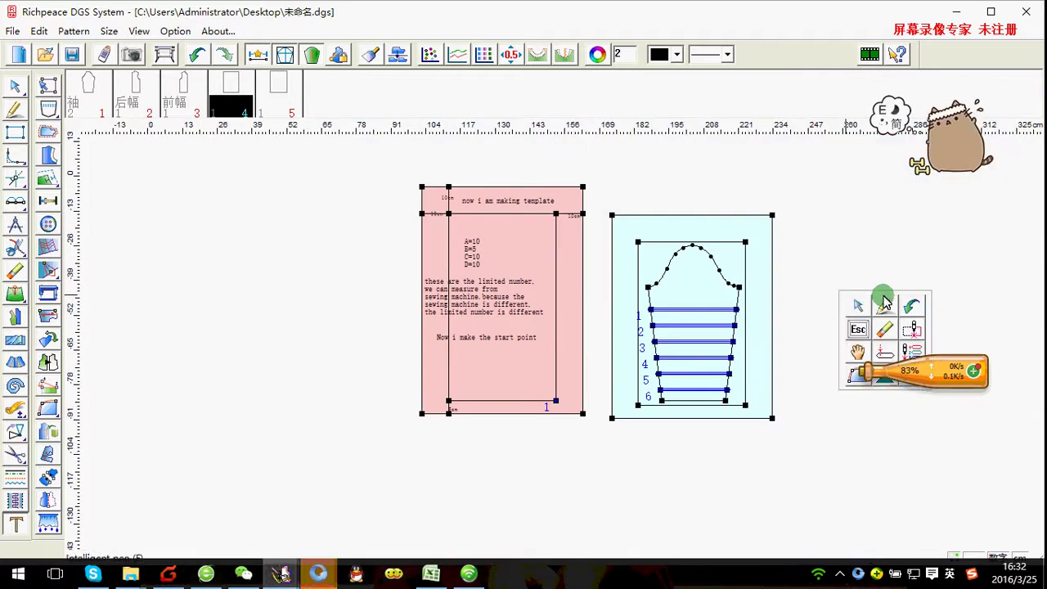
pyautogui.click(884, 300)
pyautogui.scroll(2, 687, 367)
pyautogui.scroll(3, 501, 366)
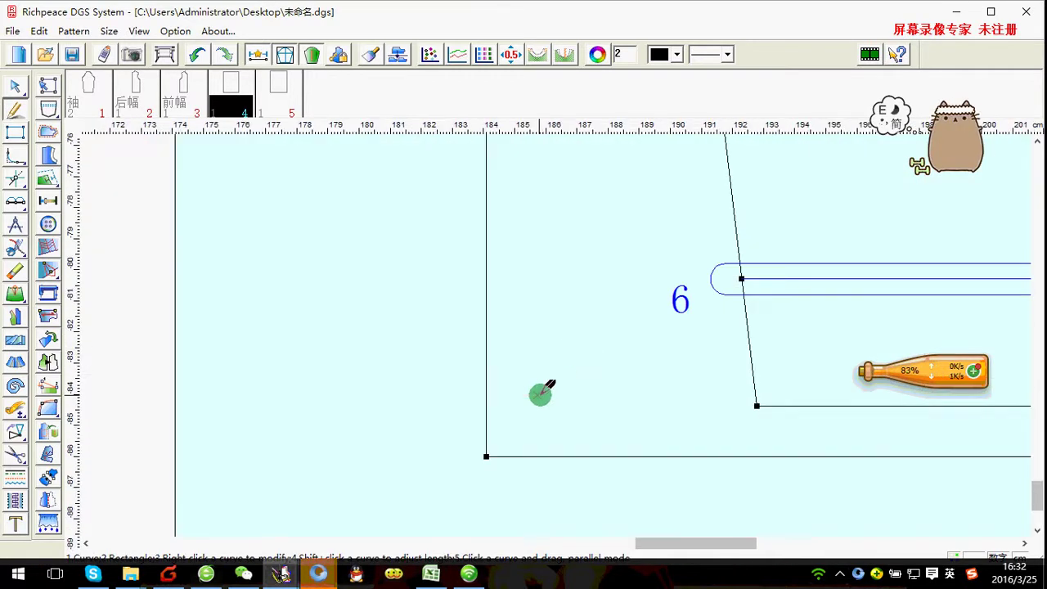
# Draw a start cross: a 4-long horizontal line and 2-long lines up and down from its centre
pyautogui.click(520, 374)
pyautogui.click(644, 375)
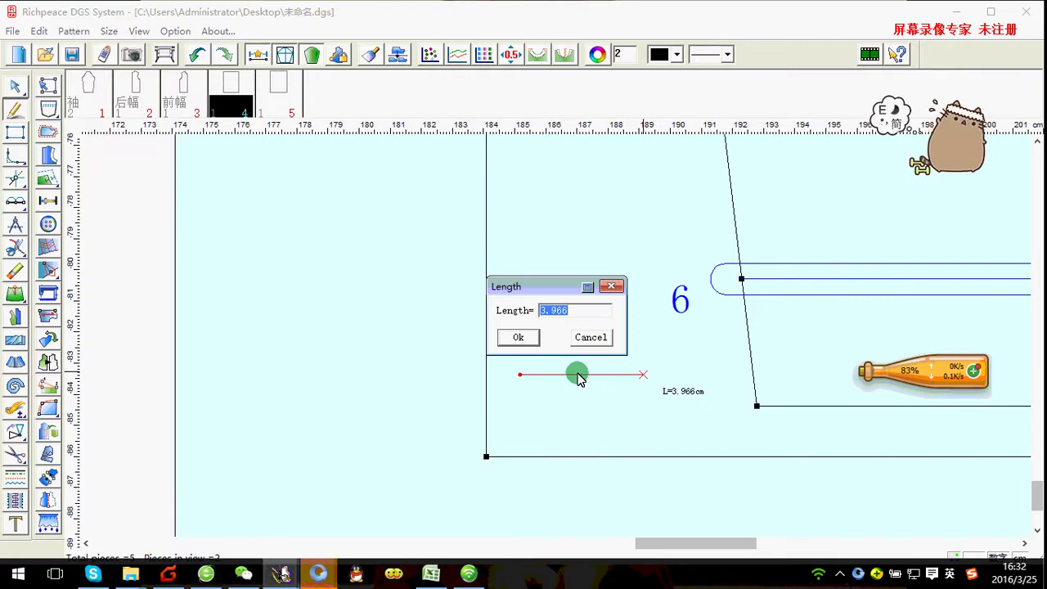
pyautogui.write('4')
pyautogui.click(518, 337)
pyautogui.scroll(2, 557, 360)
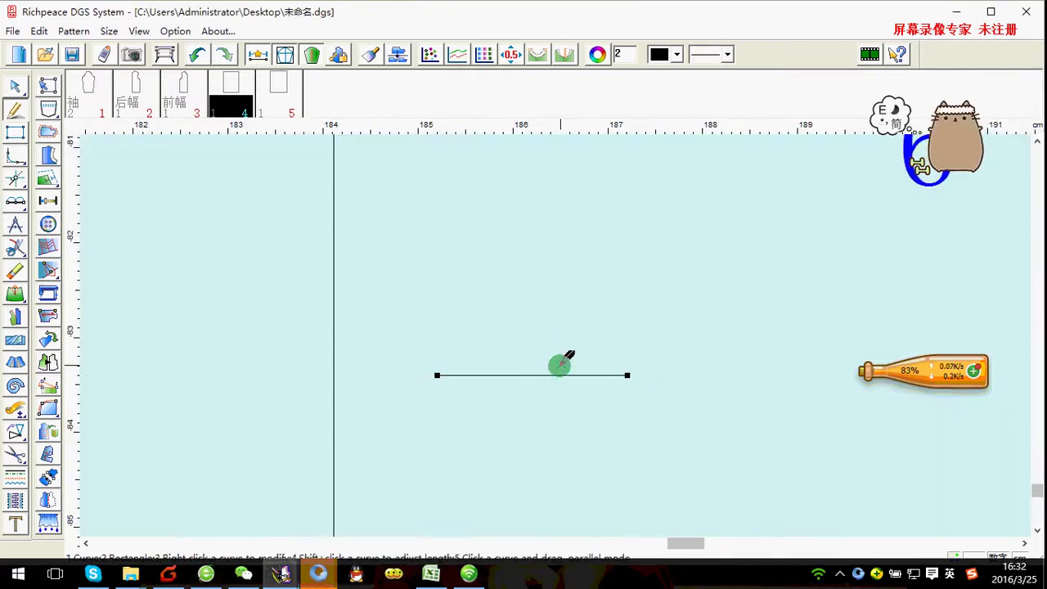
pyautogui.click(531, 375)
pyautogui.click(534, 221)
pyautogui.write('2')
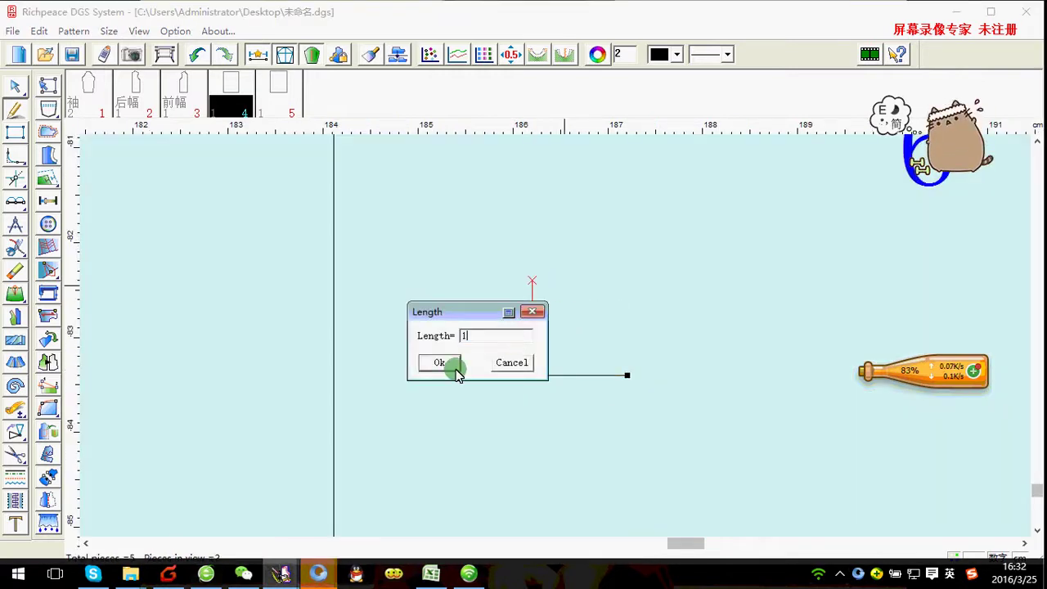
pyautogui.click(444, 365)
pyautogui.click(532, 375)
pyautogui.click(527, 432)
pyautogui.write('2')
pyautogui.click(578, 397)
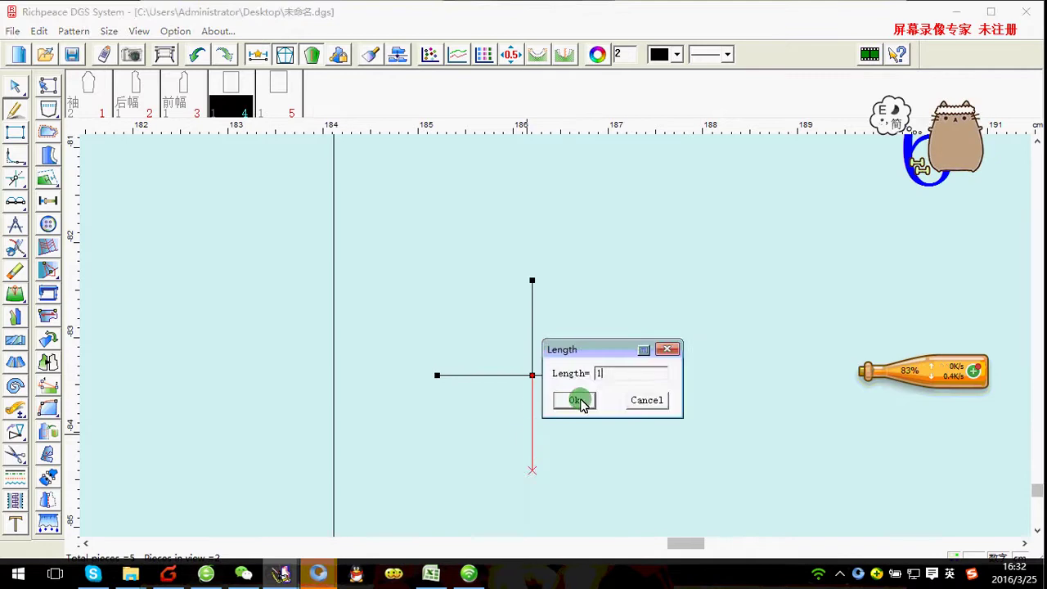
# Draw a circle of radius 0.15 centred on the cross
pyautogui.scroll(-2, 552, 334)
pyautogui.scroll(-2, 553, 335)
pyautogui.scroll(-1, 553, 331)
pyautogui.click(14, 155)
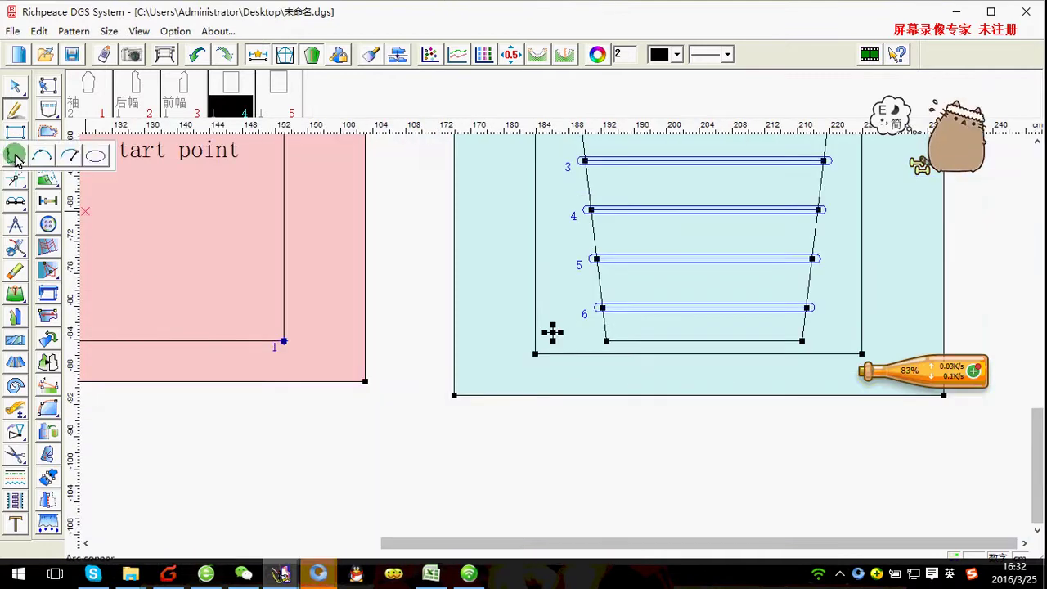
pyautogui.click(74, 156)
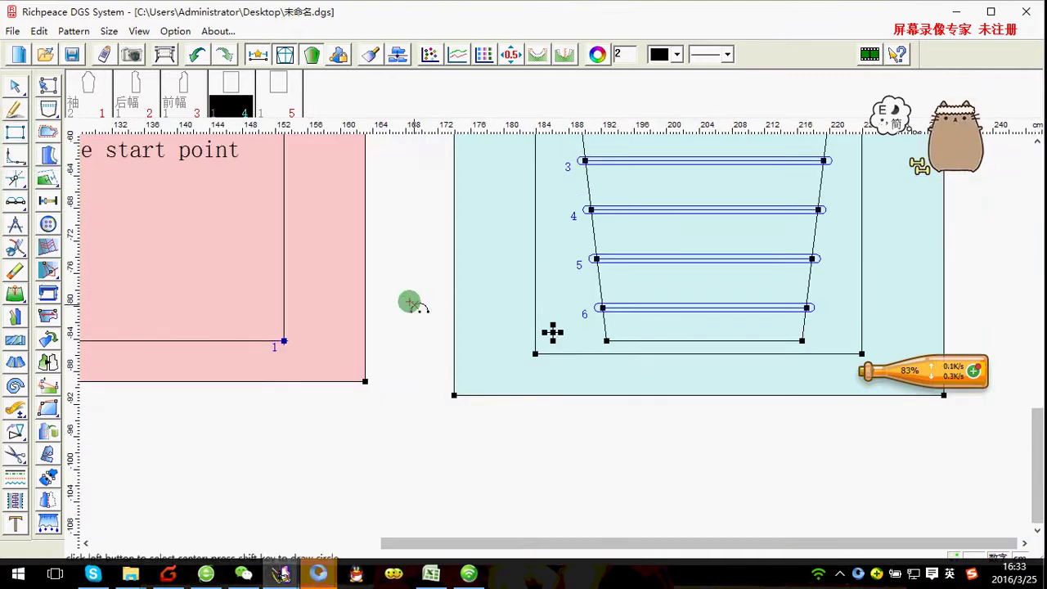
pyautogui.scroll(2, 553, 332)
pyautogui.scroll(1, 573, 339)
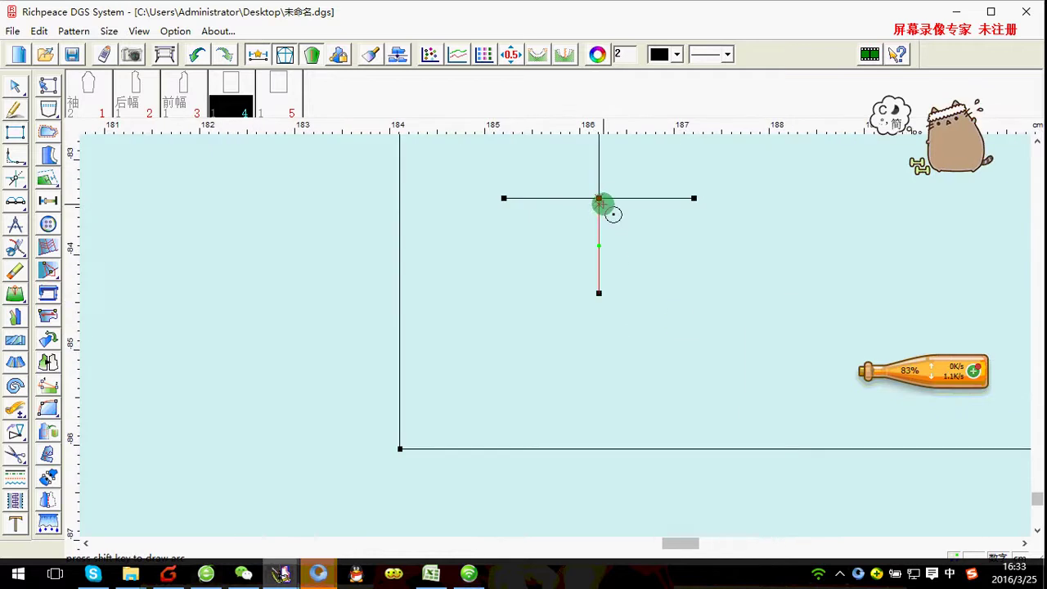
pyautogui.moveTo(599, 198); pyautogui.dragTo(601, 320)
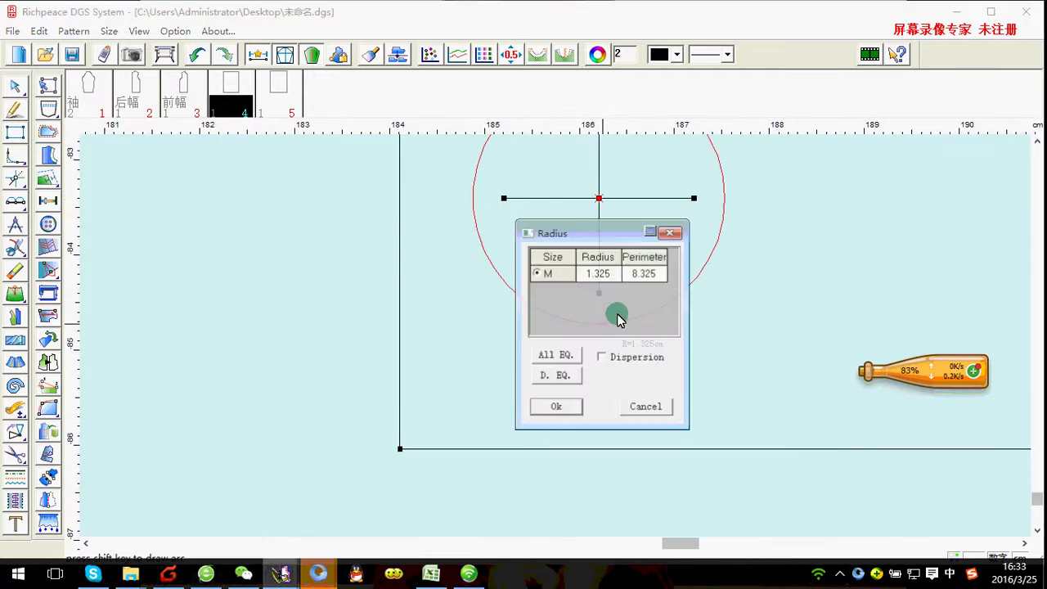
pyautogui.click(615, 274)
pyautogui.write('0.15')
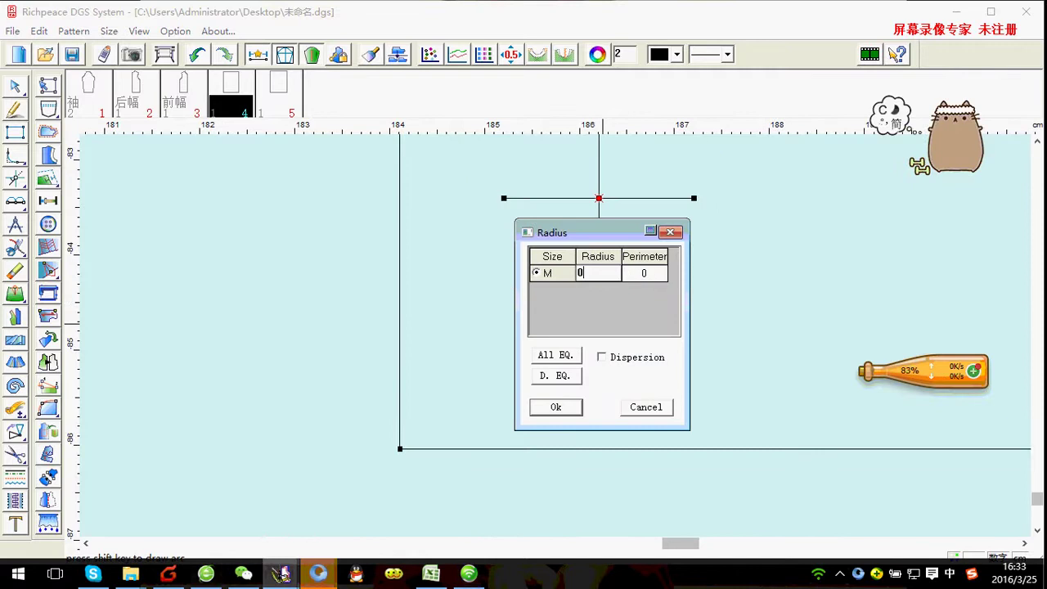
pyautogui.click(550, 407)
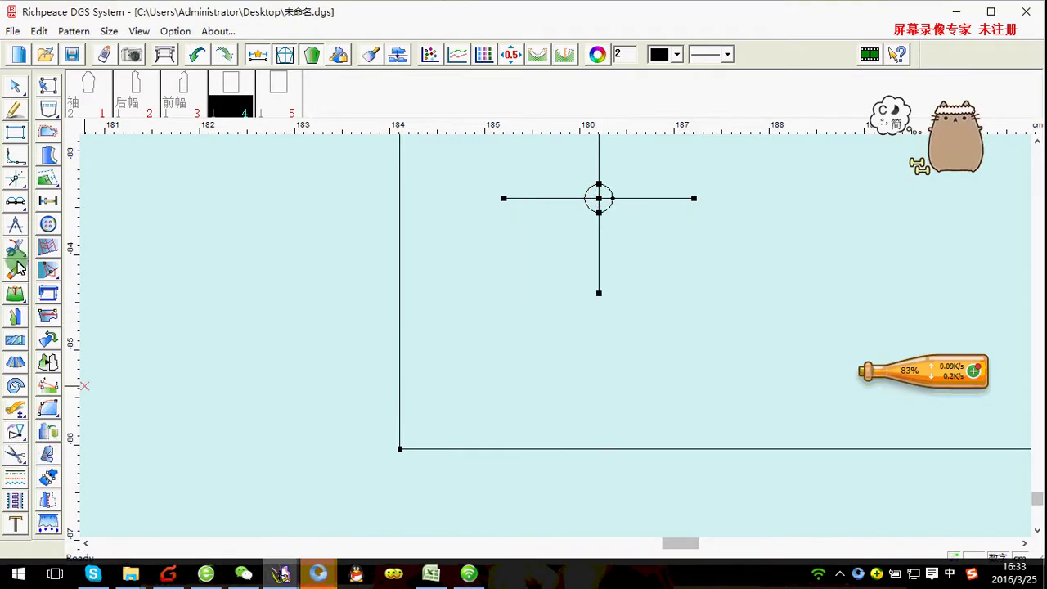
# Select the line type tool and bring up the quick palette
pyautogui.click(15, 476)
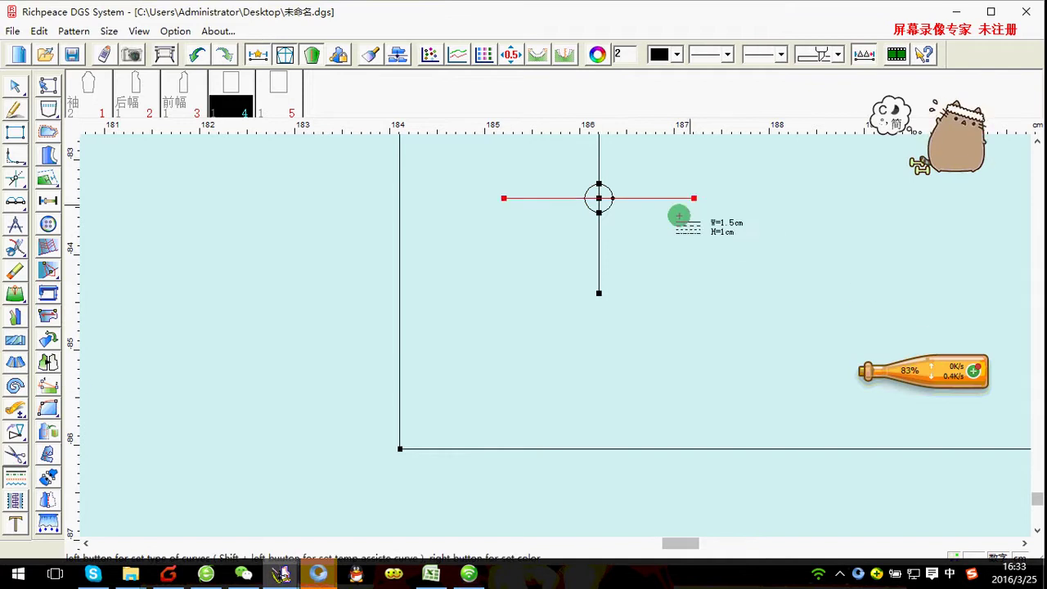
pyautogui.scroll(3, 679, 216)
pyautogui.scroll(-3, 549, 335)
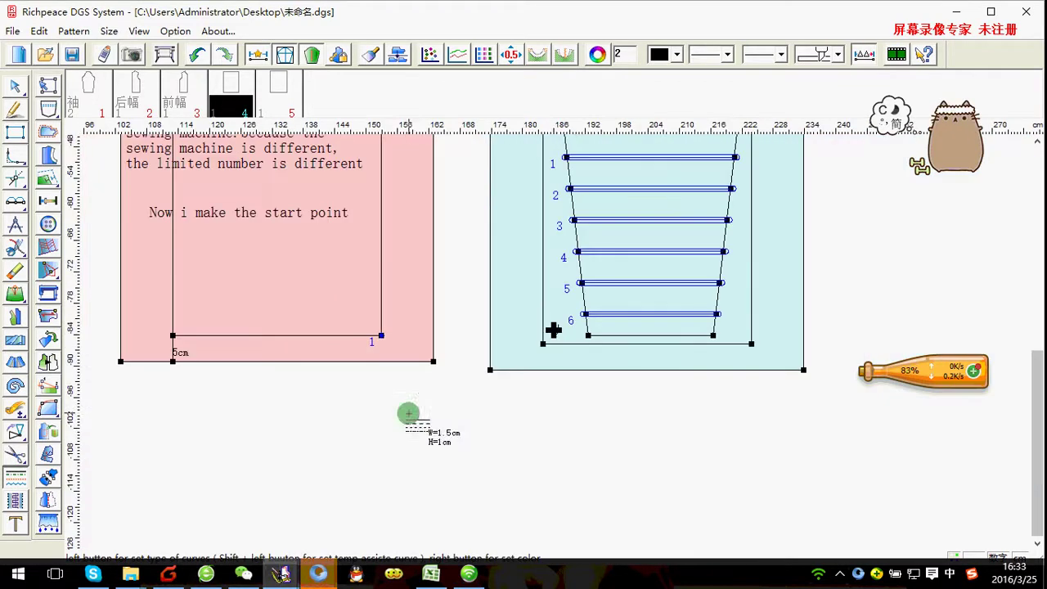
pyautogui.rightClick(409, 414)
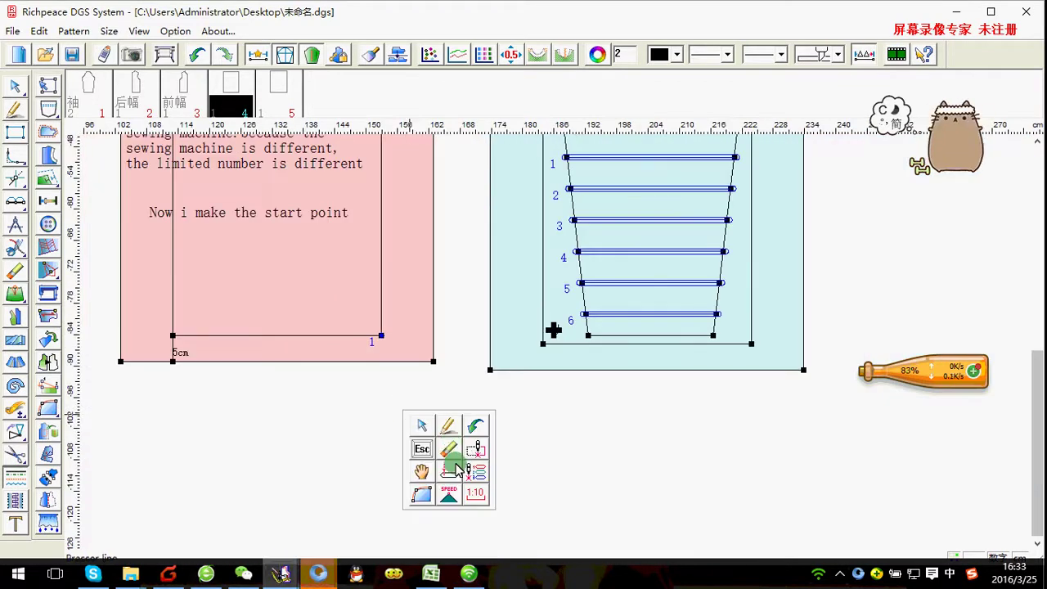
# Set the sleeve's start point 1 at the cross
pyautogui.click(480, 450)
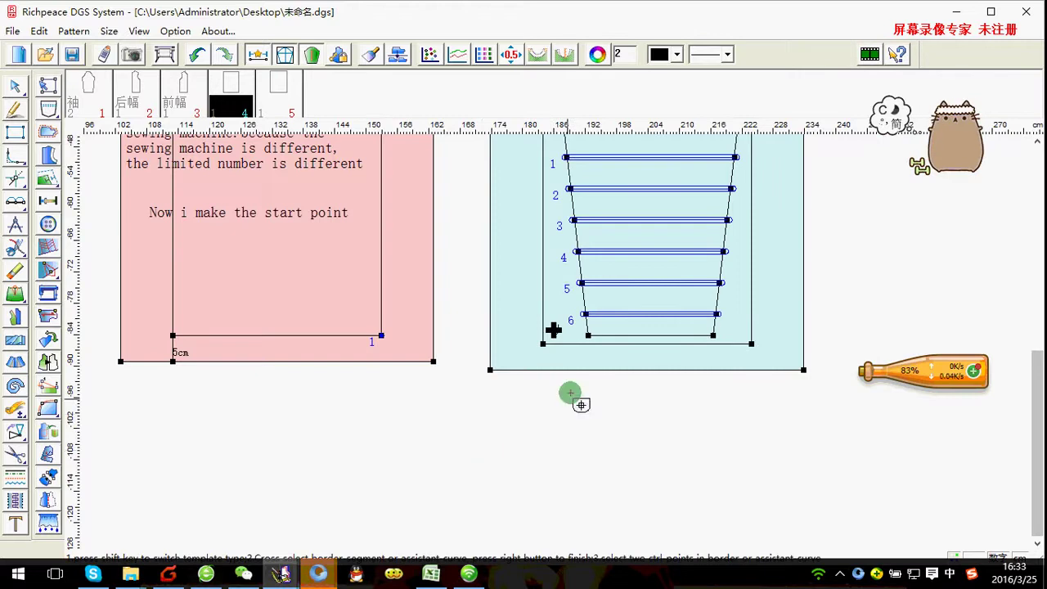
pyautogui.scroll(2, 565, 345)
pyautogui.scroll(2, 556, 414)
pyautogui.click(528, 402)
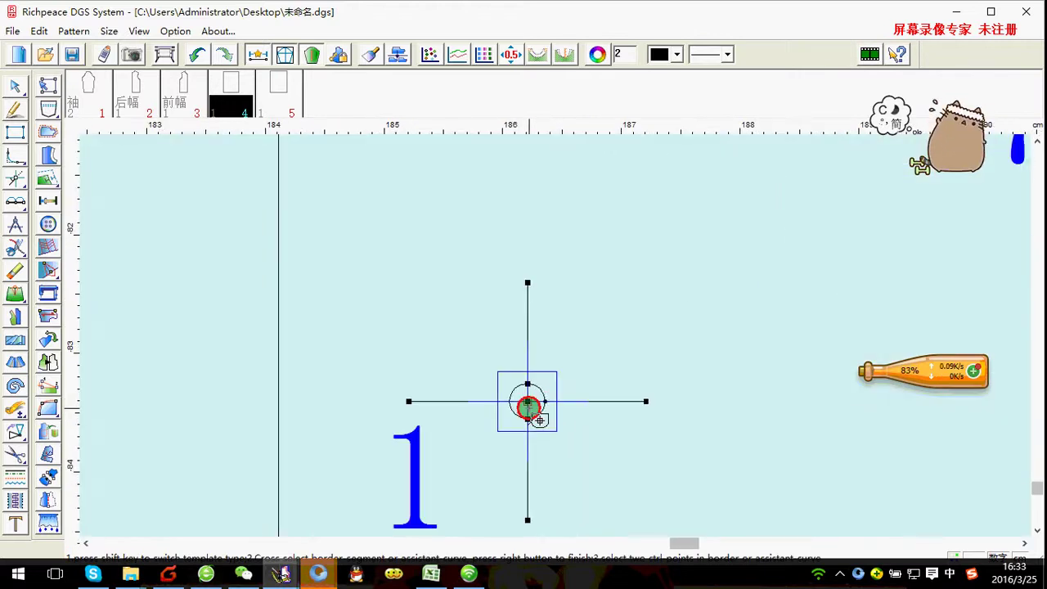
pyautogui.scroll(-2, 540, 344)
pyautogui.scroll(-2, 554, 338)
pyautogui.scroll(-1, 524, 409)
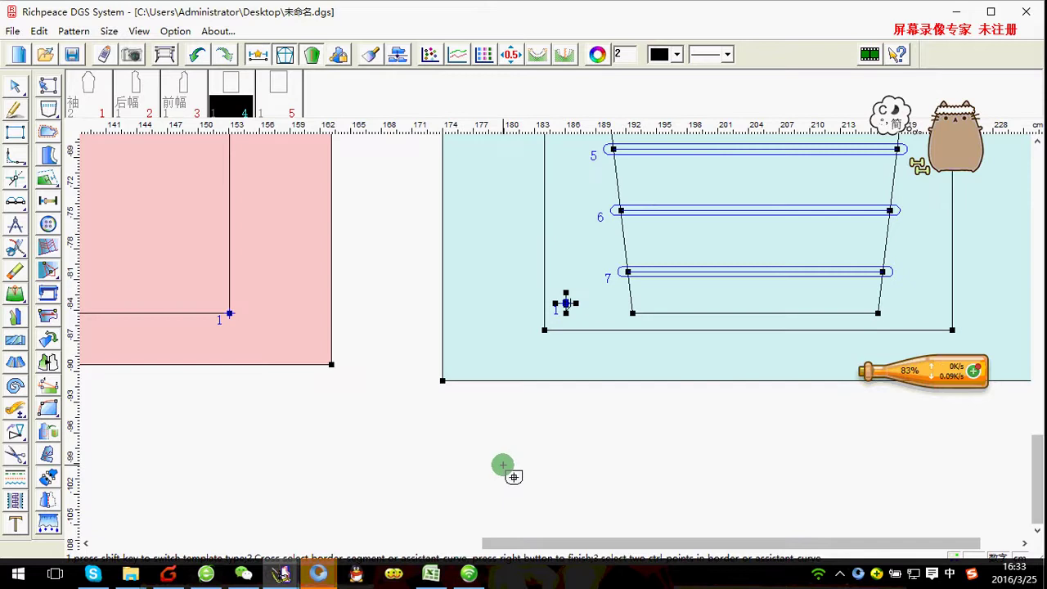
pyautogui.scroll(2, 598, 264)
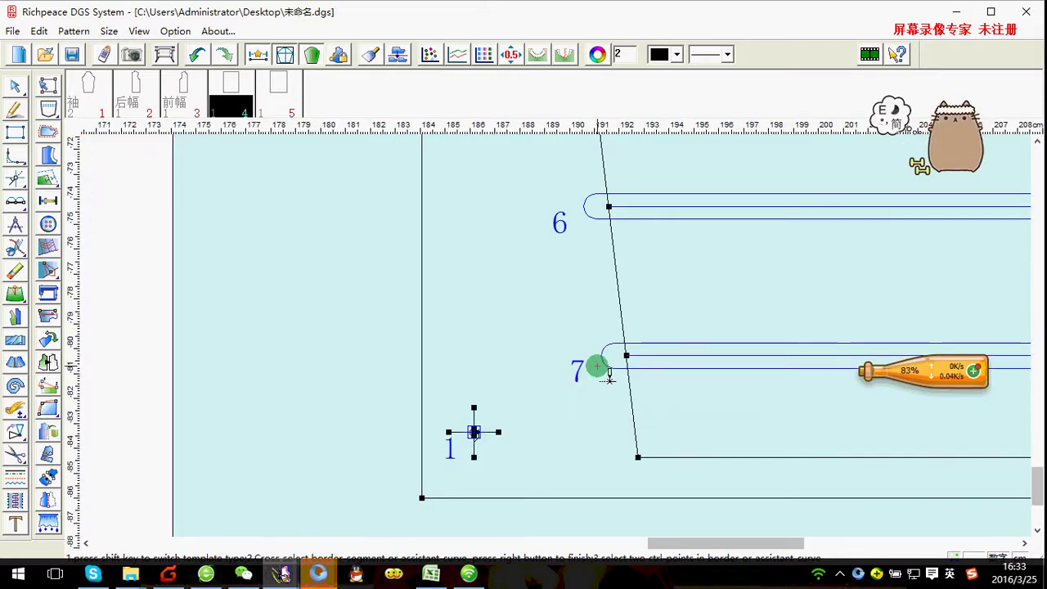
# Renumber the sleeve's strips in order from the bottom up, starting at 2
pyautogui.click(610, 375)
pyautogui.click(634, 198)
pyautogui.scroll(-1, 565, 348)
pyautogui.scroll(-1, 562, 330)
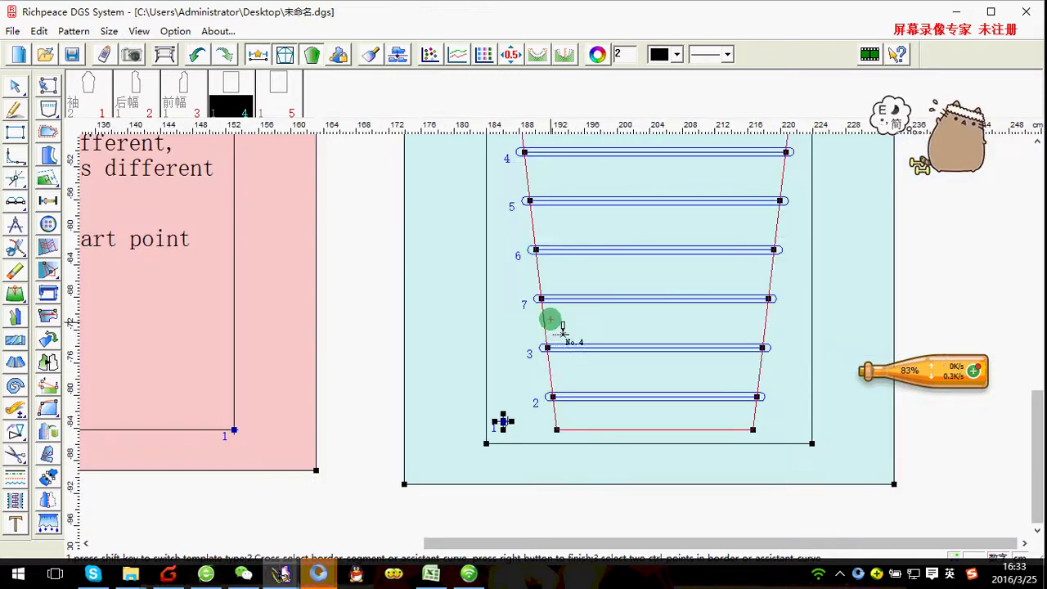
pyautogui.click(545, 299)
pyautogui.click(550, 249)
pyautogui.click(545, 202)
pyautogui.scroll(-1, 545, 202)
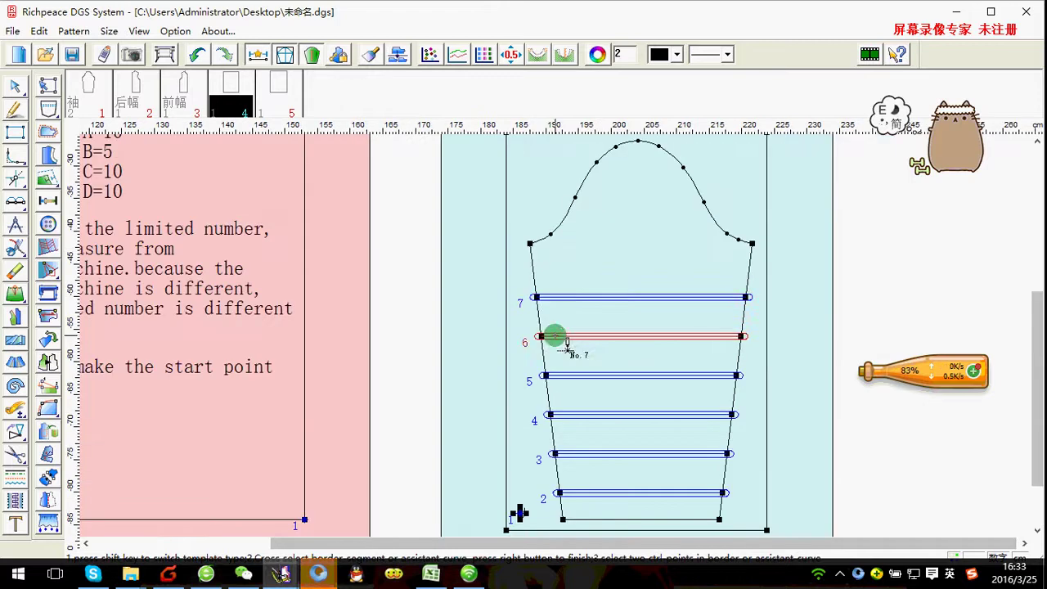
pyautogui.scroll(-2, 540, 344)
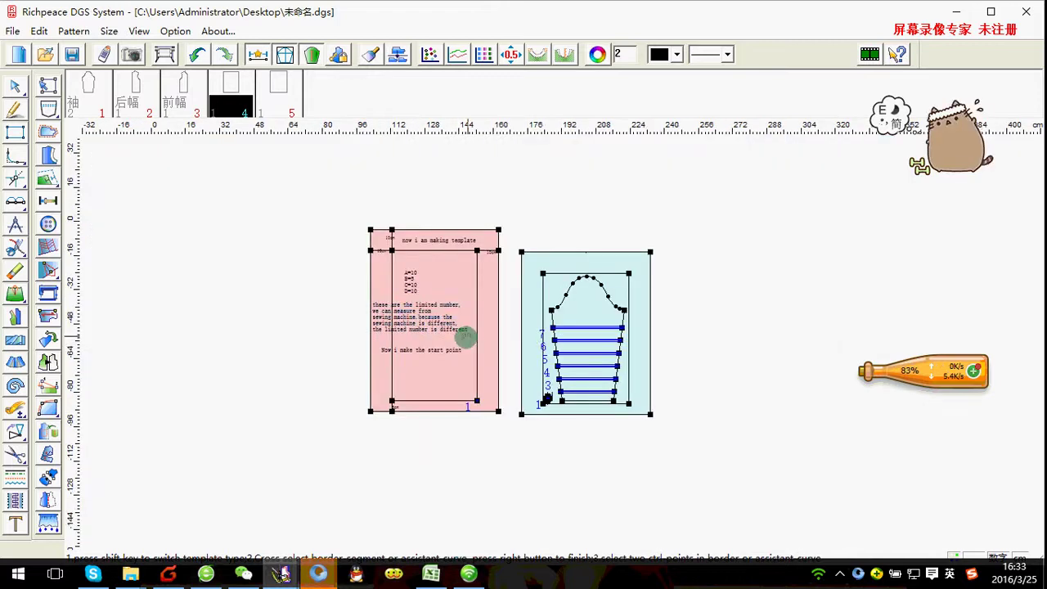
# Nudge the pink template, show only the sleeve, and check strip 5
pyautogui.moveTo(465, 335); pyautogui.dragTo(454, 342)
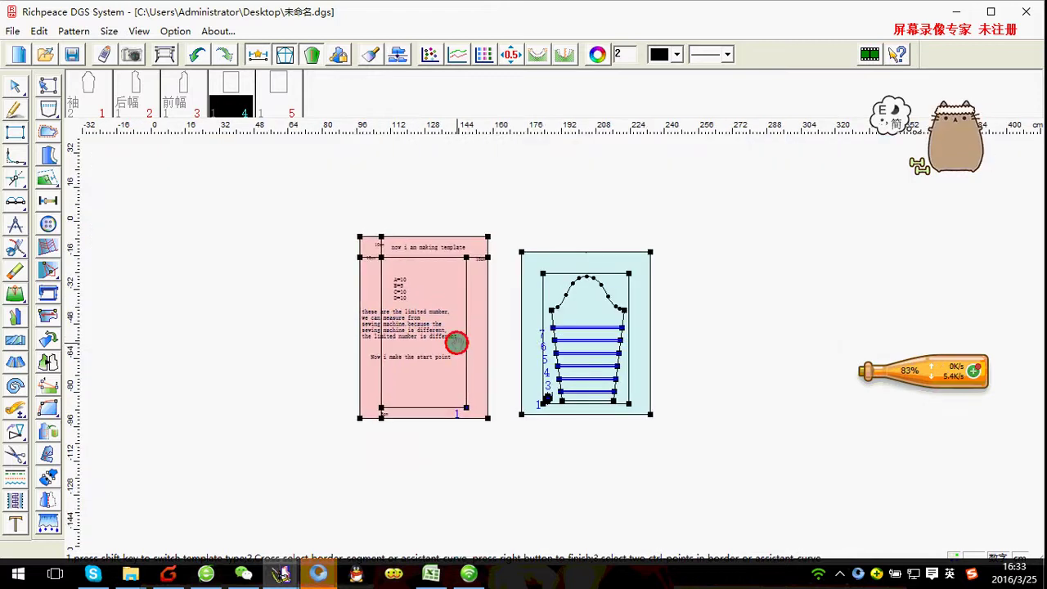
pyautogui.click(372, 55)
pyautogui.click(573, 352)
pyautogui.scroll(3, 565, 348)
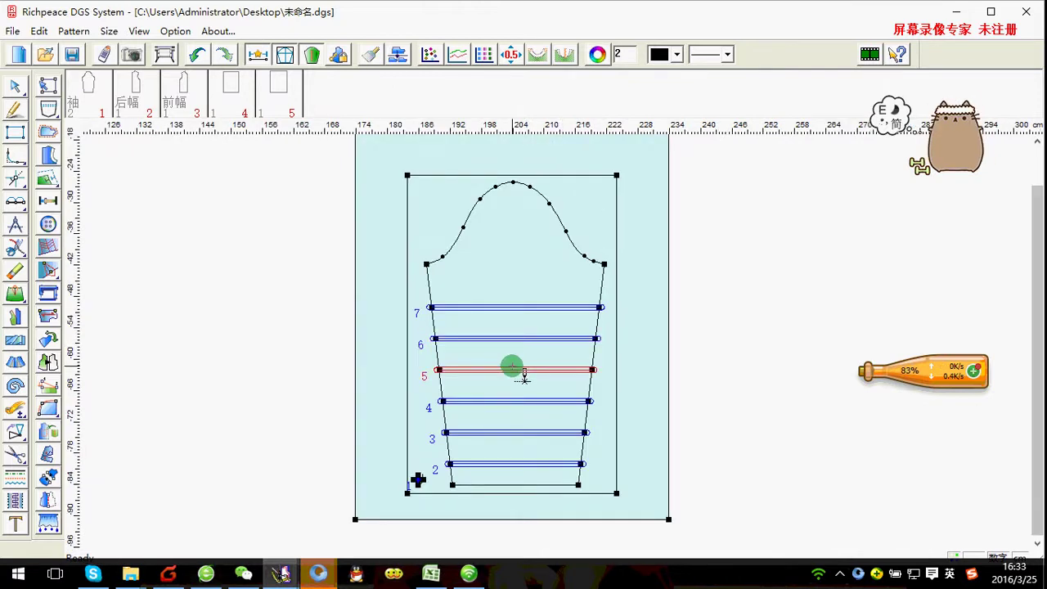
pyautogui.scroll(-2, 512, 366)
pyautogui.click(362, 284)
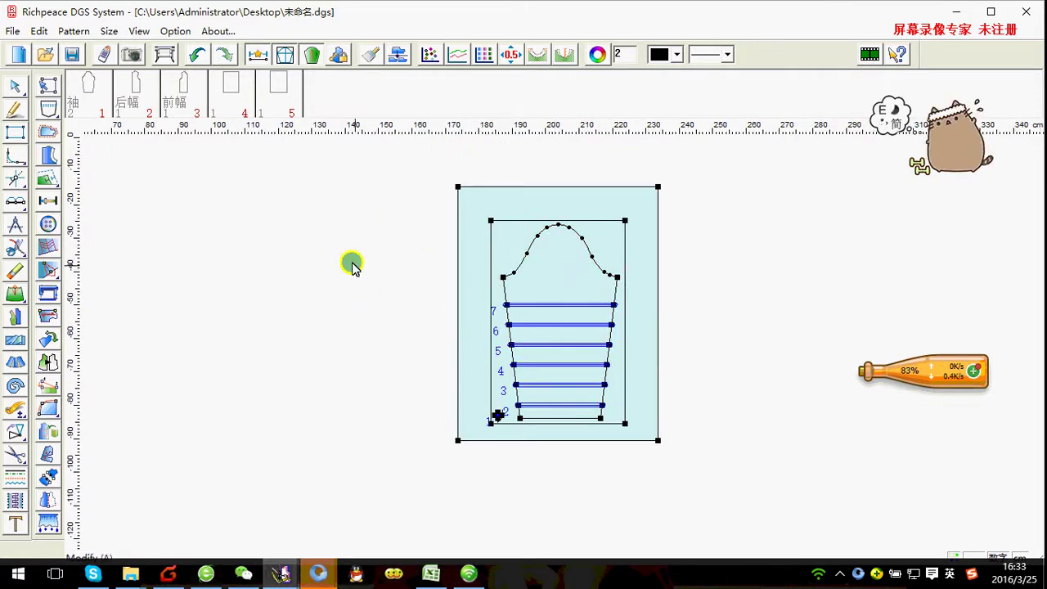
# Finish numbering and move the sleeve piece left and down
pyautogui.rightClick(352, 266)
pyautogui.click(363, 322)
pyautogui.moveTo(568, 287); pyautogui.dragTo(422, 312)
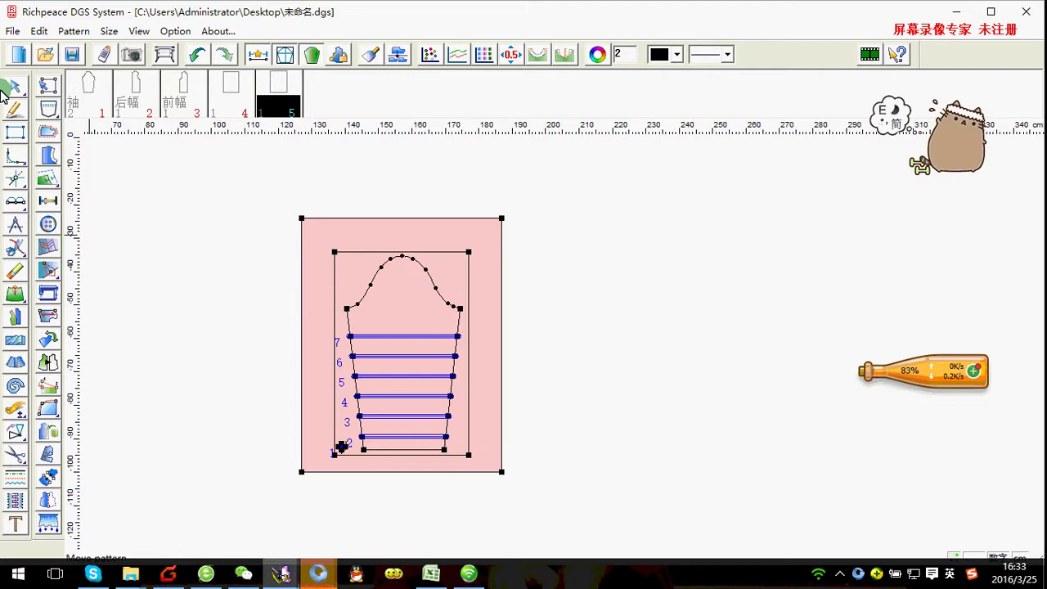
# Export the sleeve as auto-sewing file 'sewing file123' to drive E
pyautogui.click(12, 31)
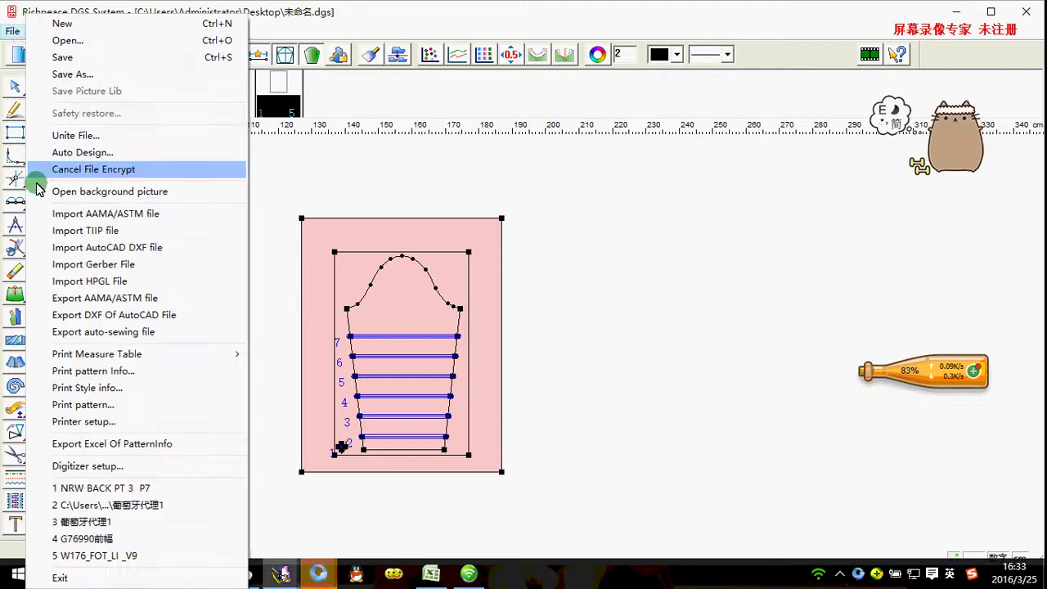
pyautogui.click(102, 332)
pyautogui.click(561, 168)
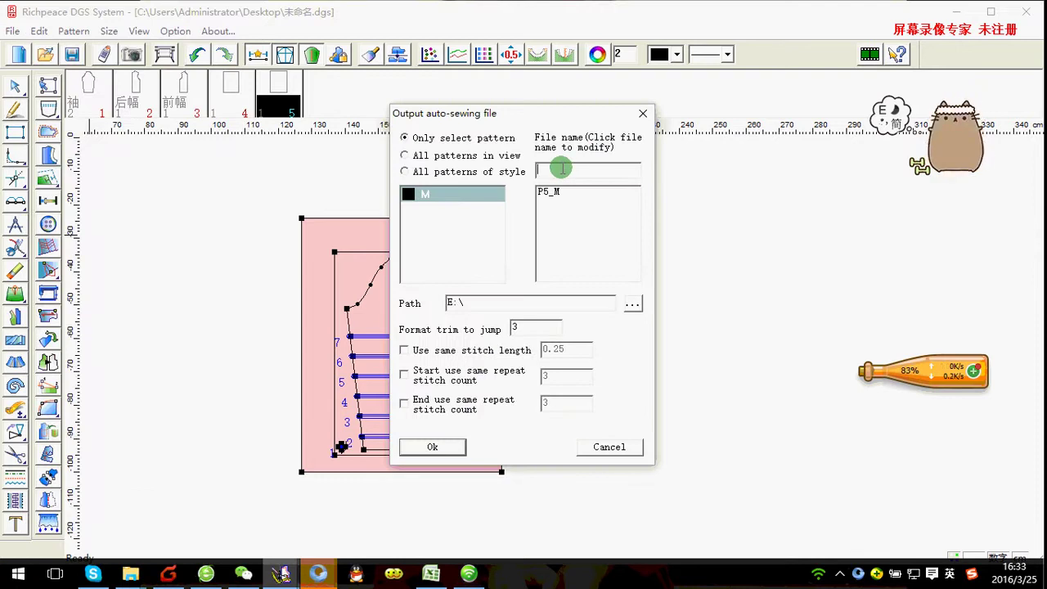
pyautogui.write('sewing file')
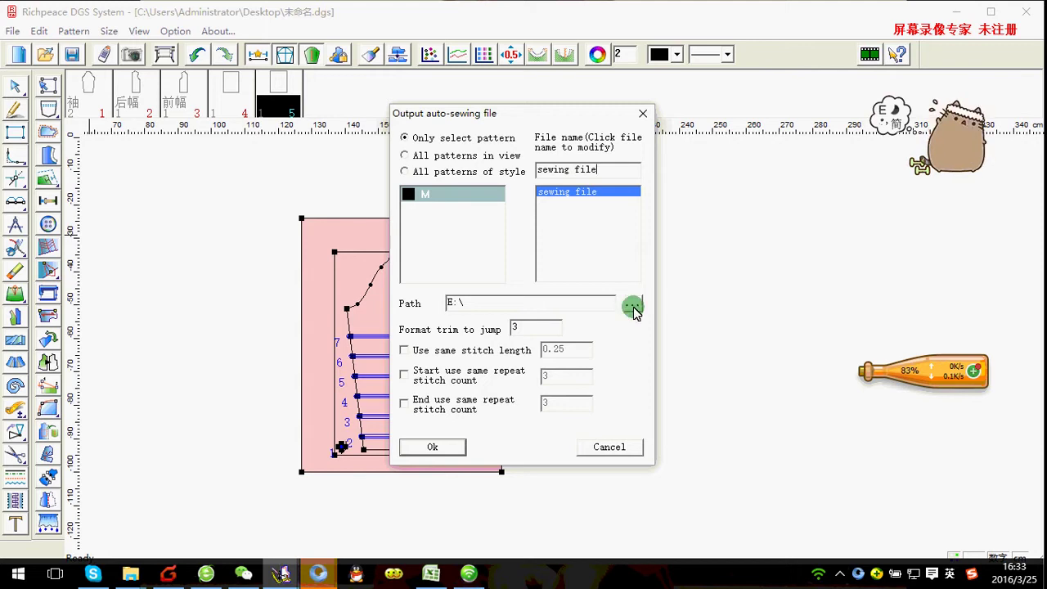
pyautogui.click(433, 447)
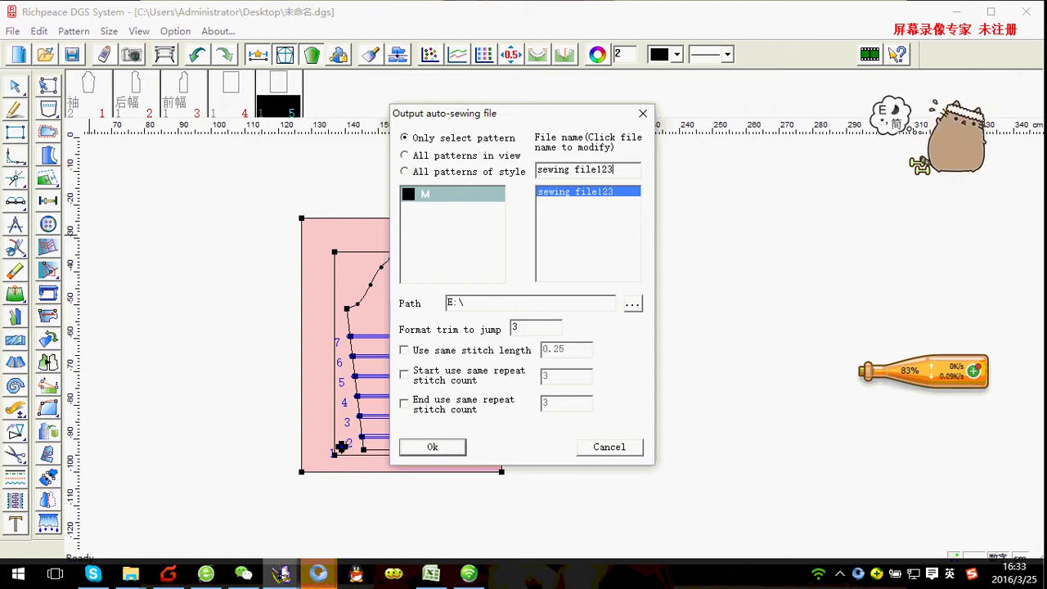
pyautogui.click(433, 449)
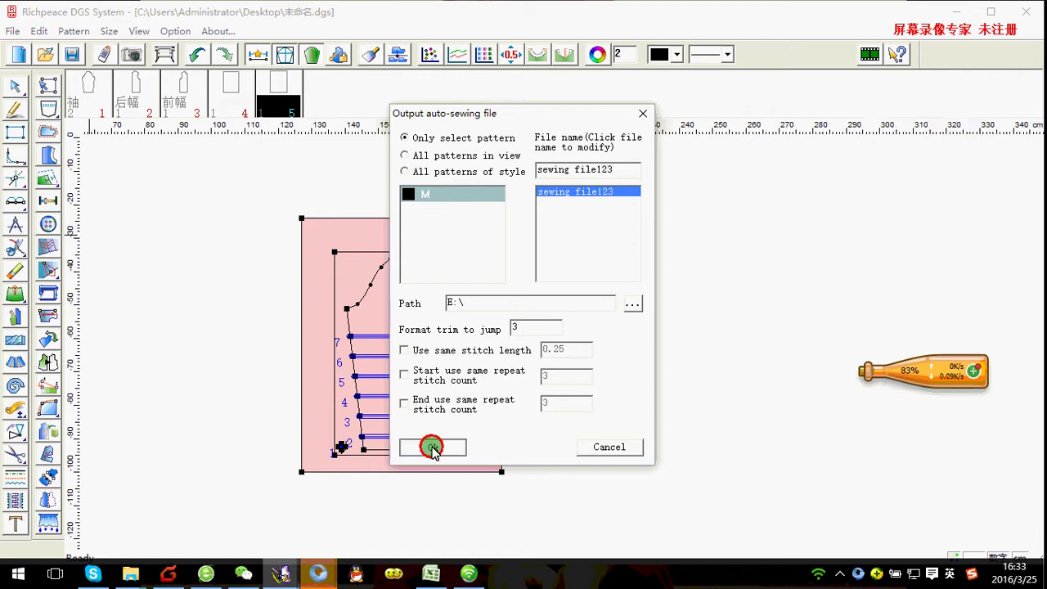
pyautogui.click(956, 11)
# Cut the 'sewing file123' DSR file from drive E and paste it onto the desktop
pyautogui.doubleClick(46, 18)
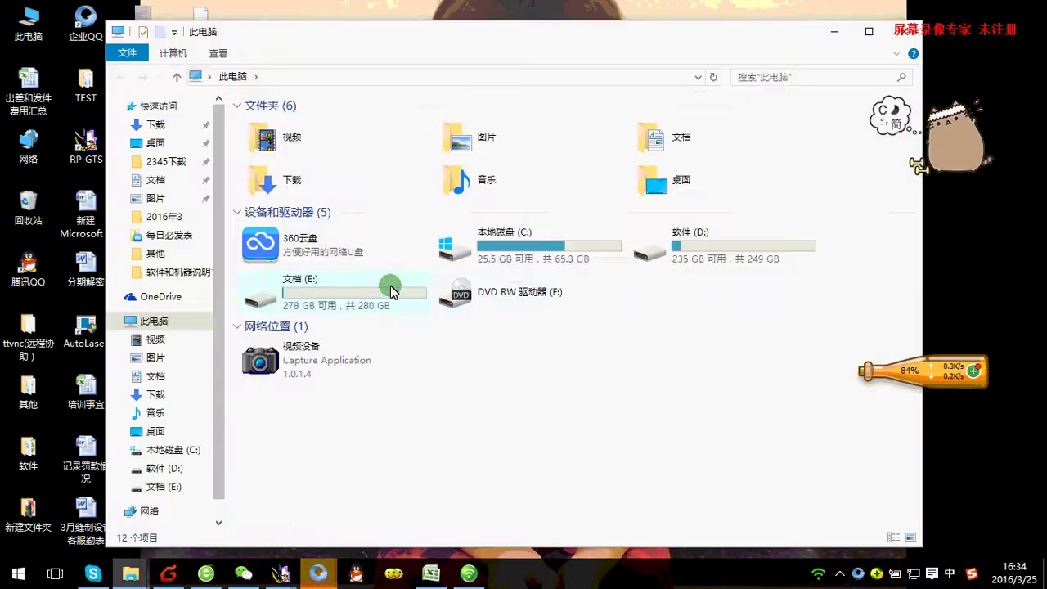
pyautogui.doubleClick(387, 285)
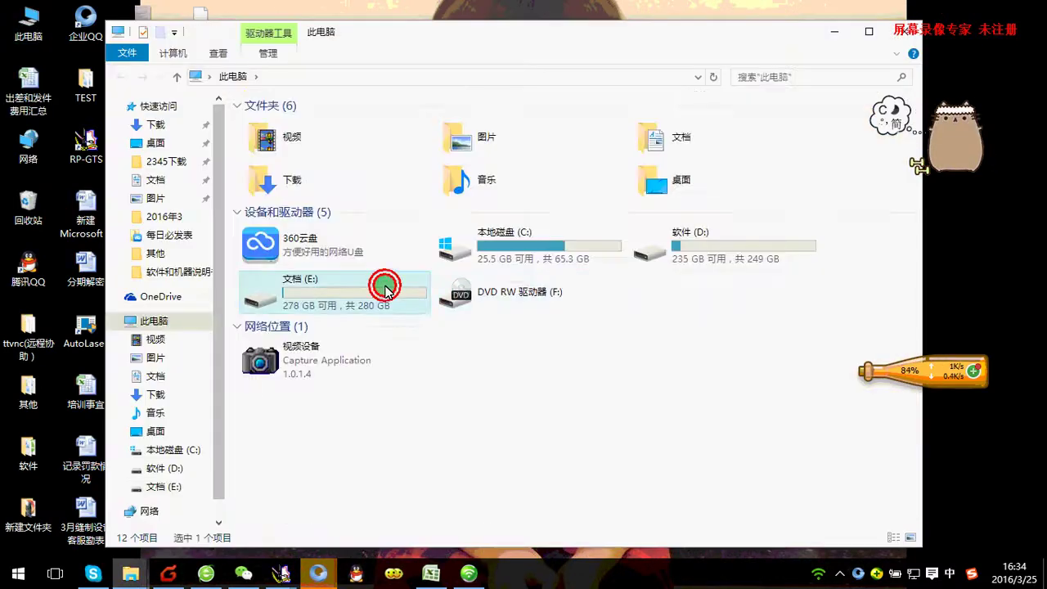
pyautogui.scroll(-3, 583, 416)
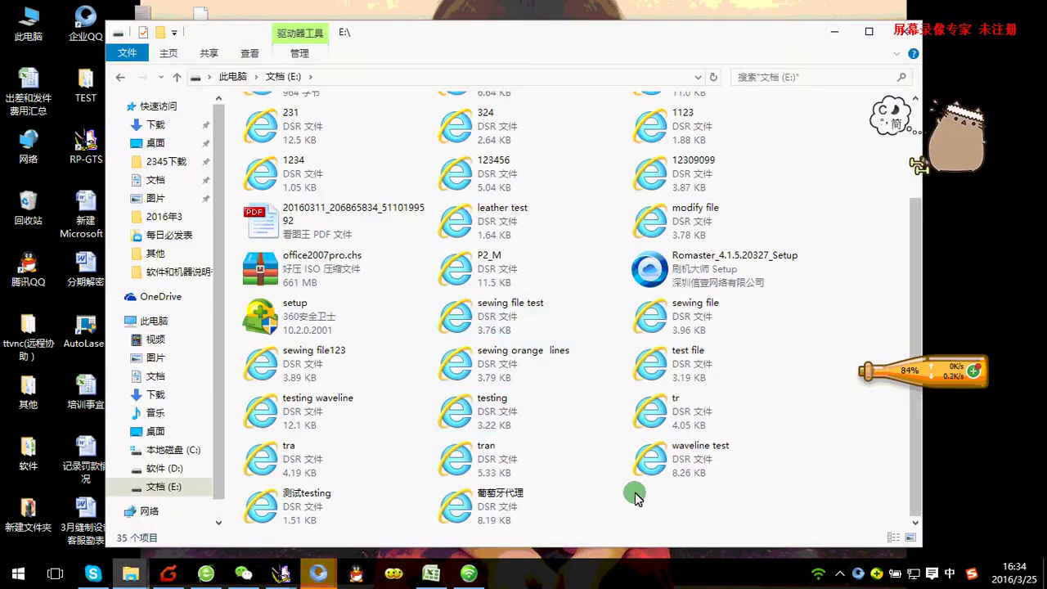
pyautogui.click(337, 360)
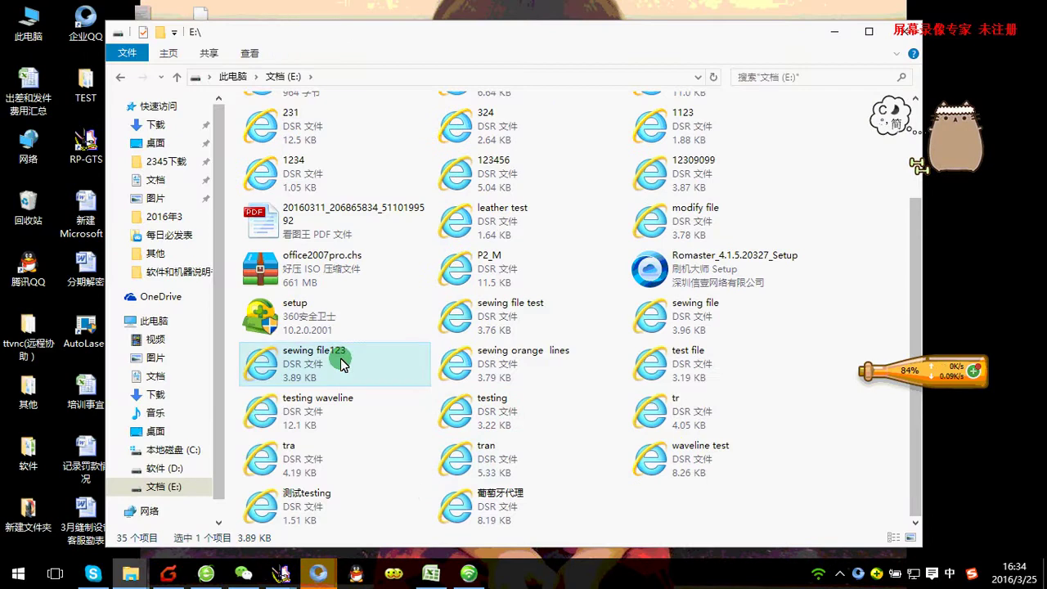
pyautogui.rightClick(340, 358)
pyautogui.click(375, 447)
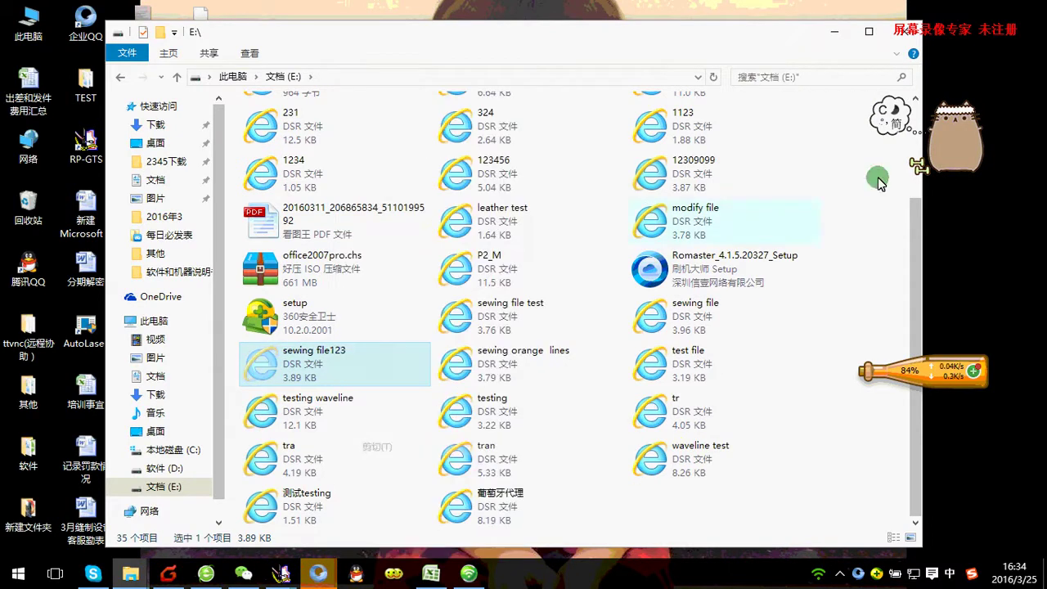
pyautogui.click(903, 30)
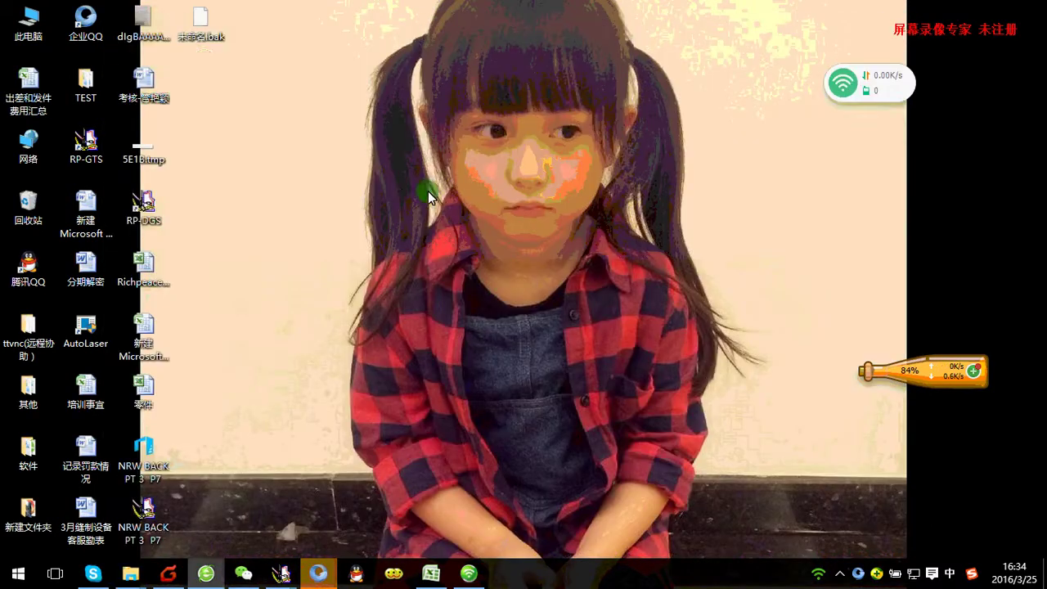
pyautogui.rightClick(203, 61)
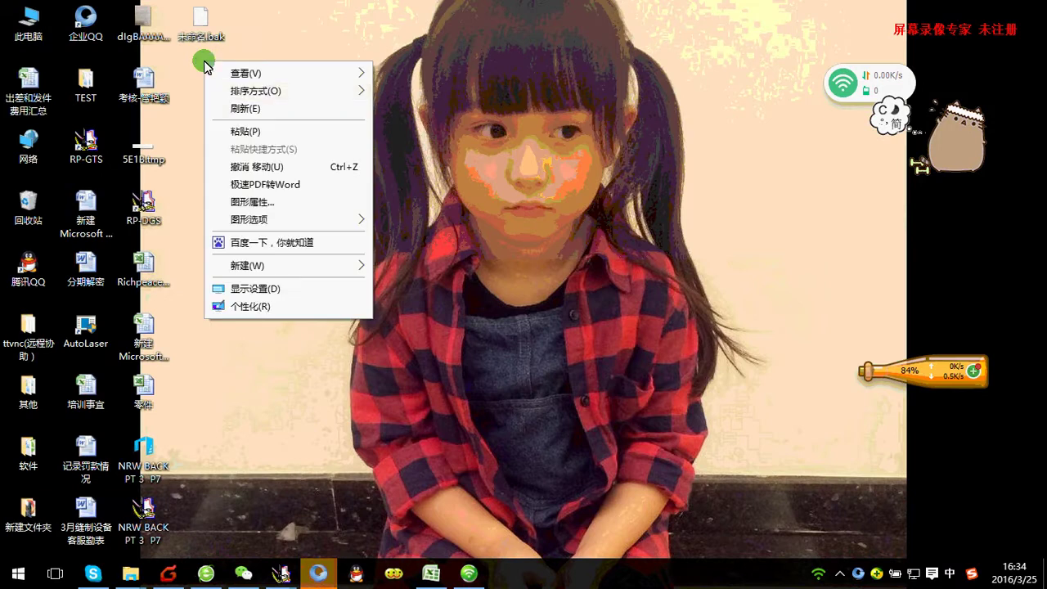
pyautogui.click(248, 133)
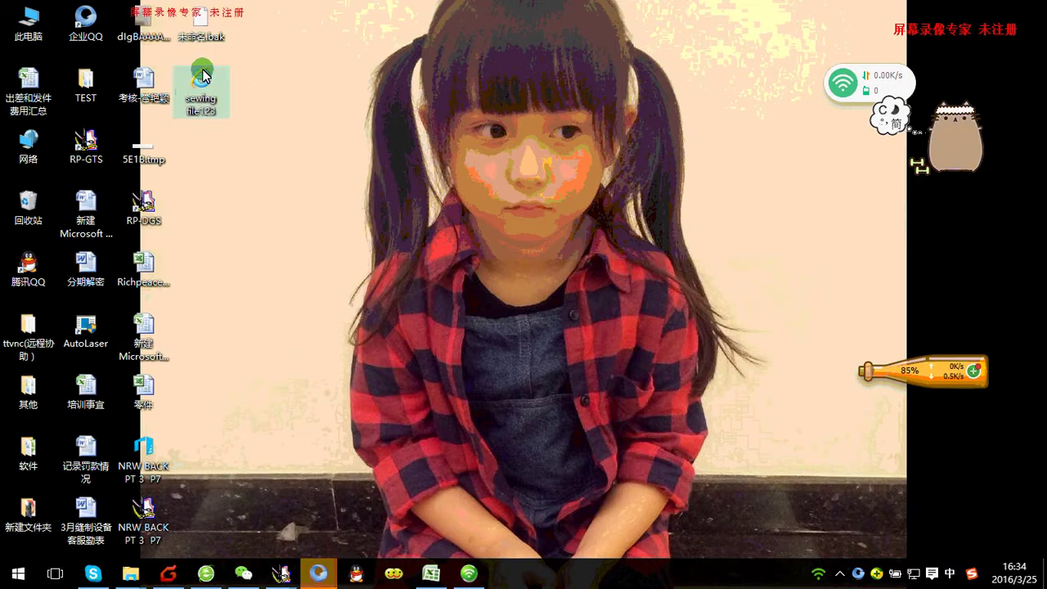
pyautogui.click(219, 116)
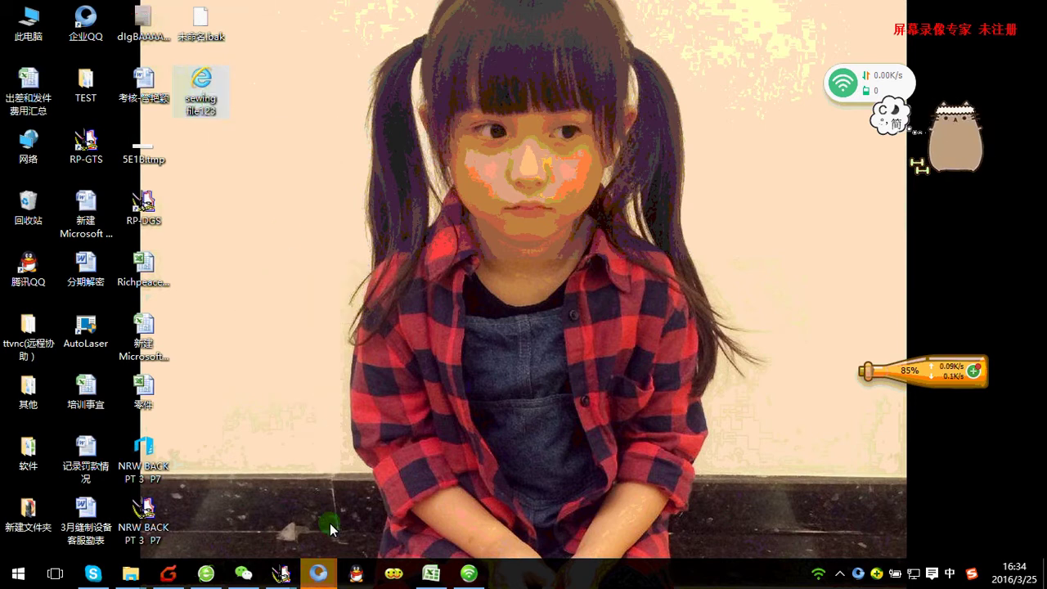
# Back in DGS, select piece 4, move the pink template left, and start a text note on it
pyautogui.moveTo(281, 574)
pyautogui.click(582, 455)
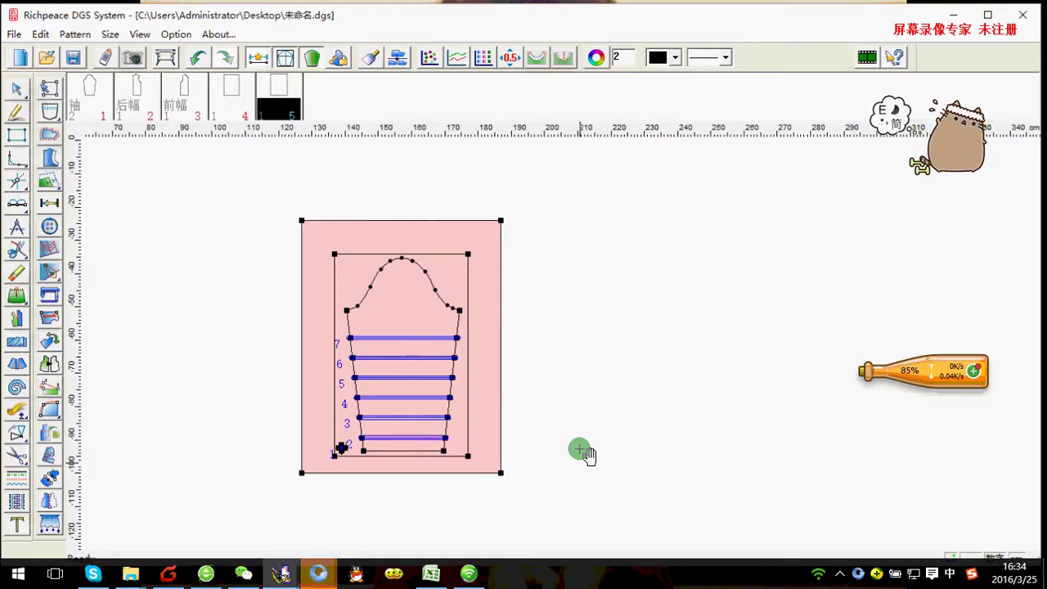
pyautogui.click(226, 97)
pyautogui.moveTo(461, 363)
pyautogui.mouseDown()
pyautogui.moveTo(275, 433)
pyautogui.moveTo(265, 351)
pyautogui.mouseUp()
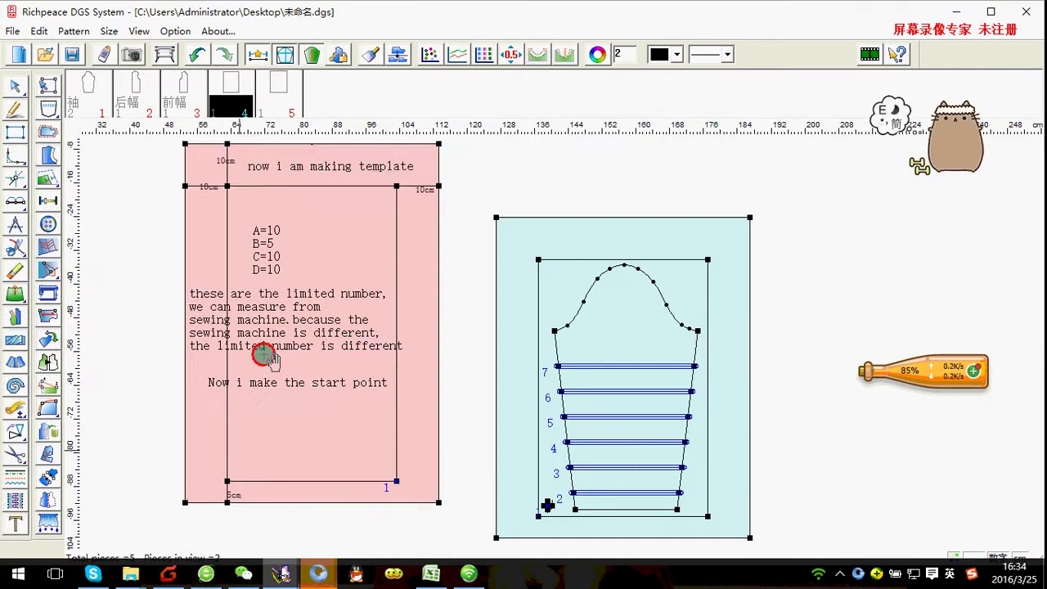
pyautogui.scroll(2, 561, 344)
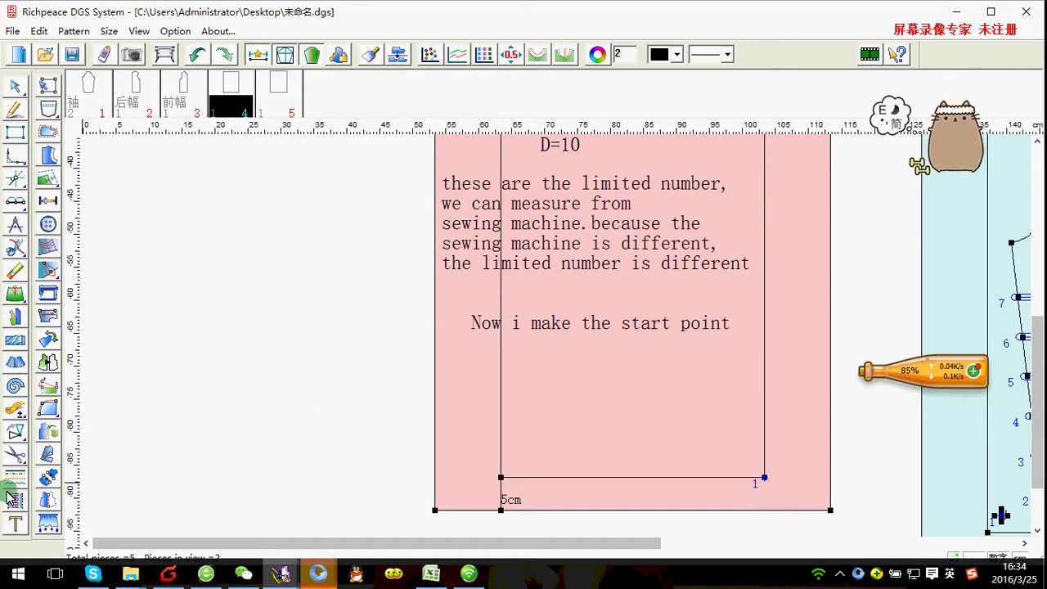
pyautogui.click(15, 523)
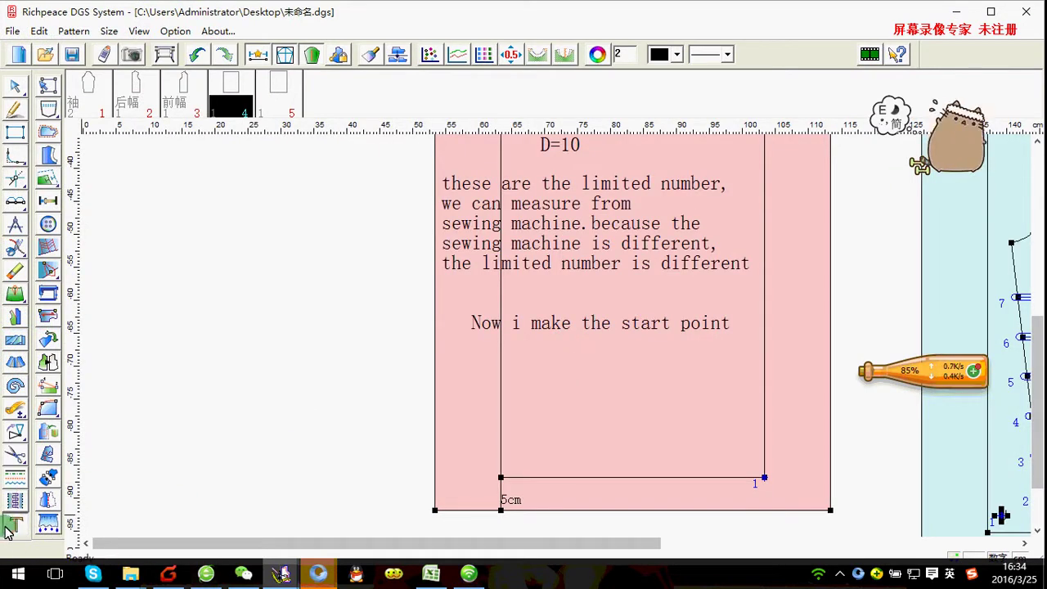
pyautogui.click(550, 403)
# Enter the two-line note about taking the DSR file to the sewing machine, height 3 cm
pyautogui.click(646, 291)
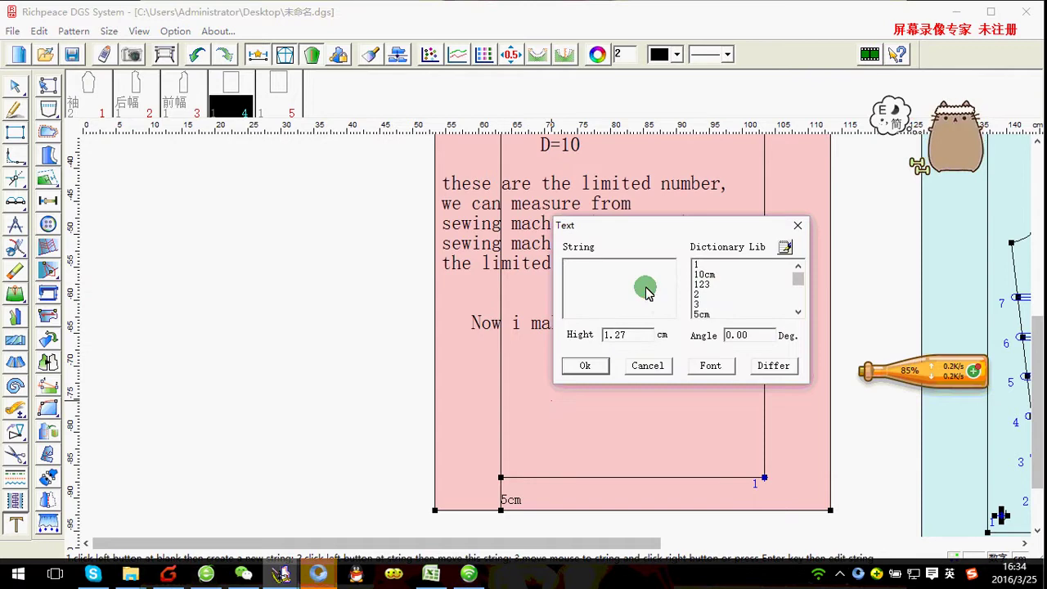
pyautogui.write('Ithe')
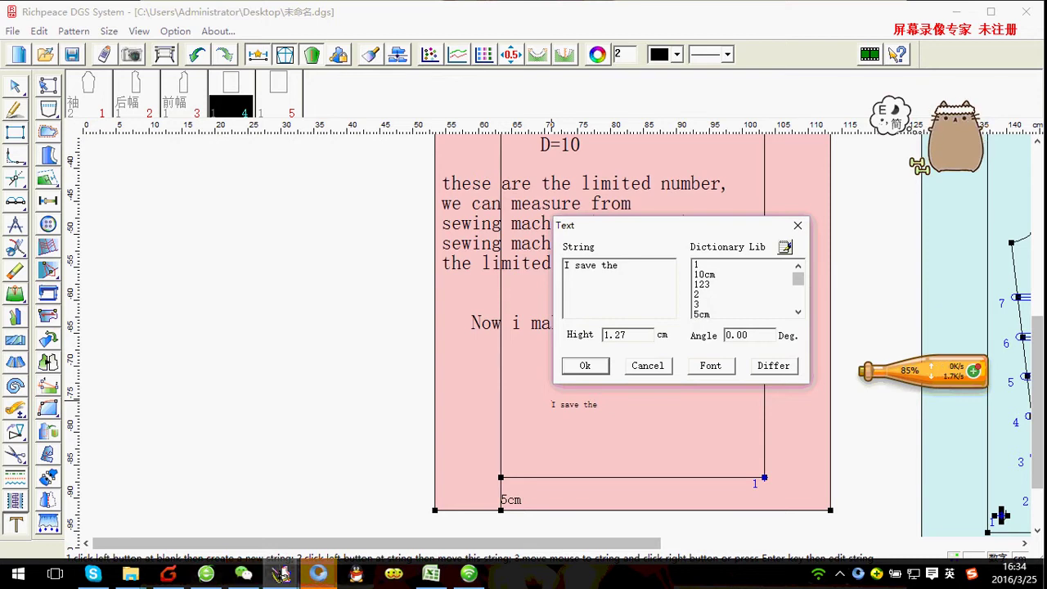
pyautogui.write(' sewing ')
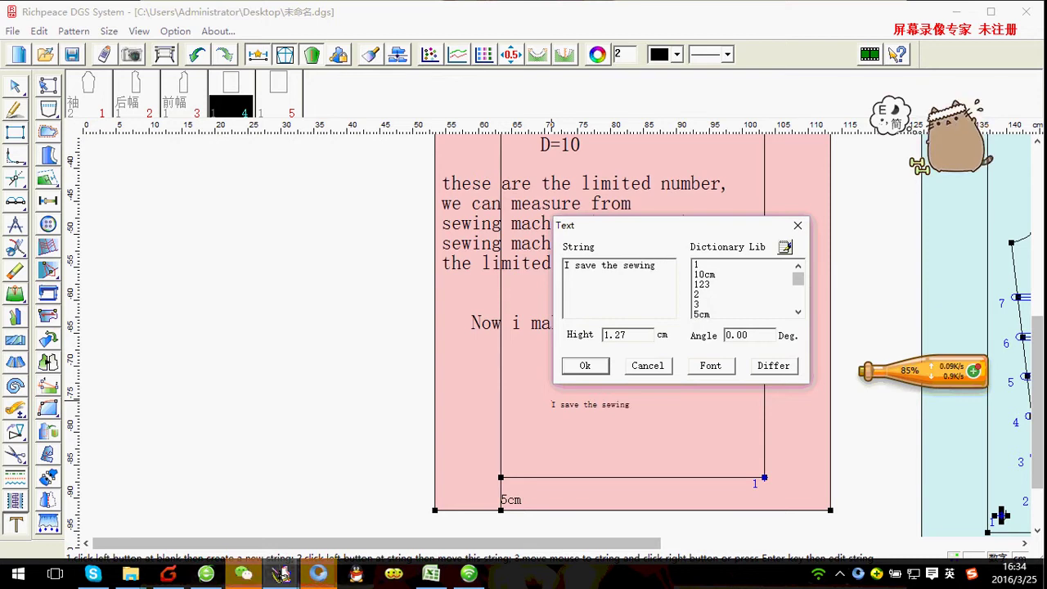
pyautogui.write('file ')
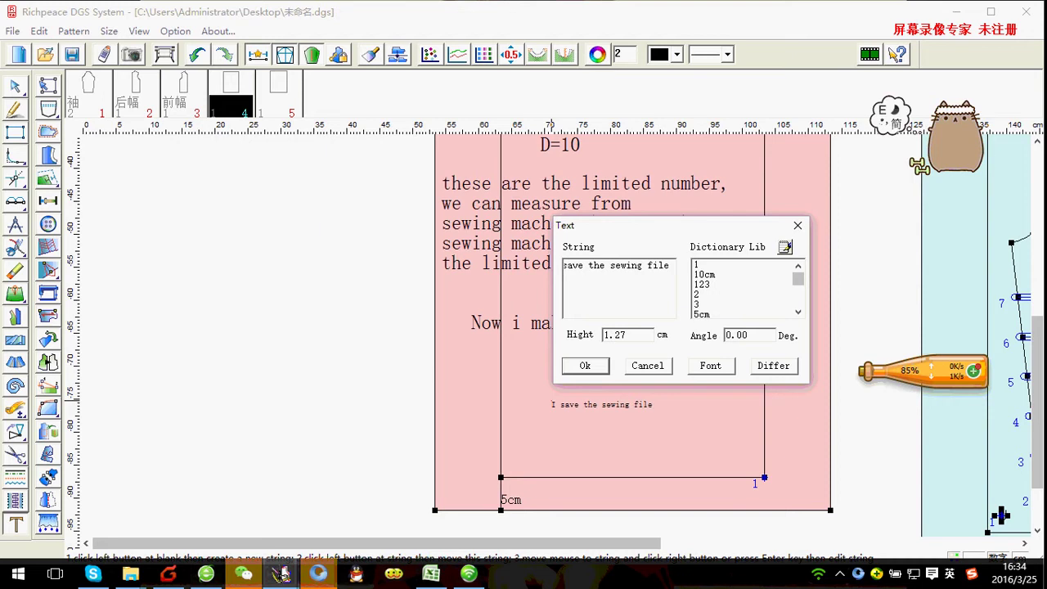
pyautogui.write('is ')
pyautogui.write('the')
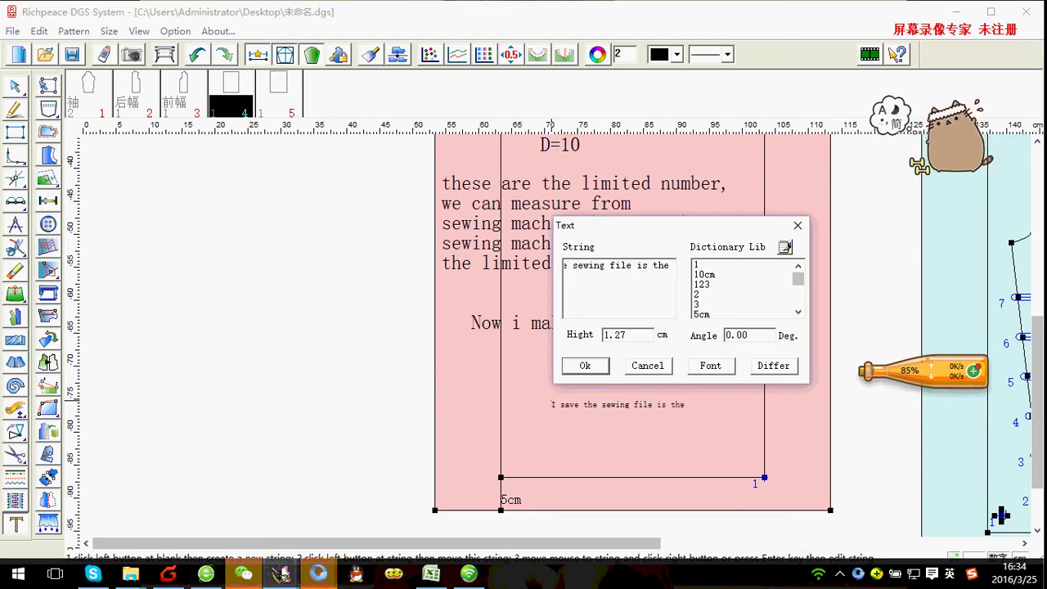
pyautogui.write(' DSR')
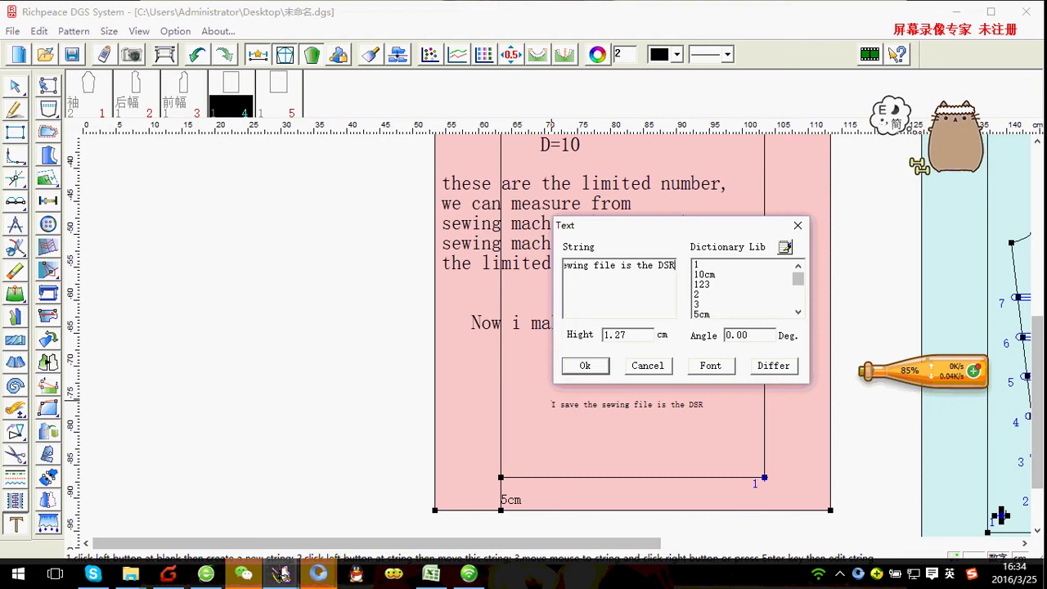
pyautogui.write('file')
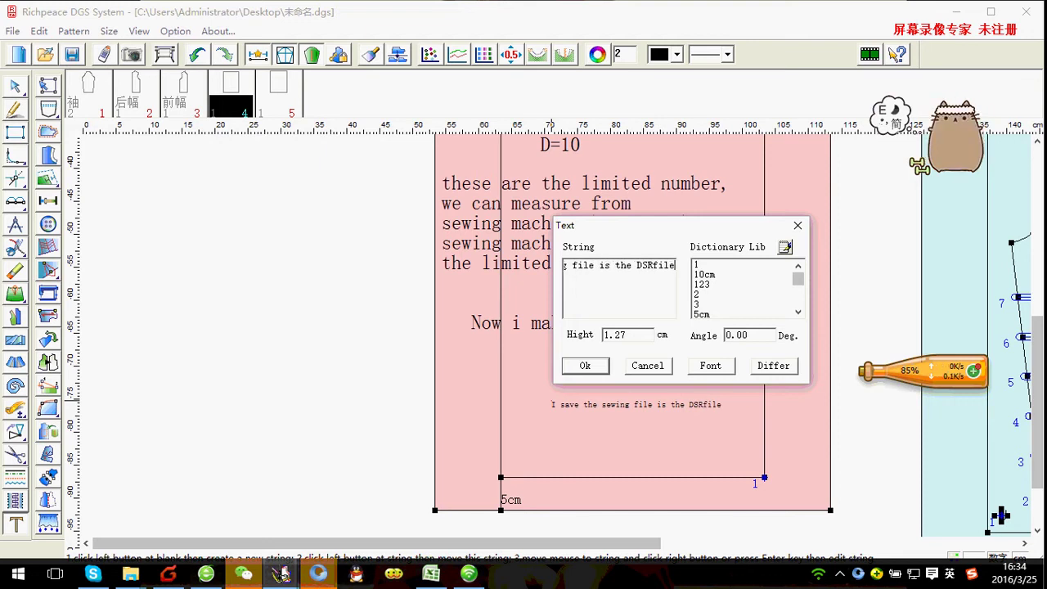
pyautogui.click(646, 265)
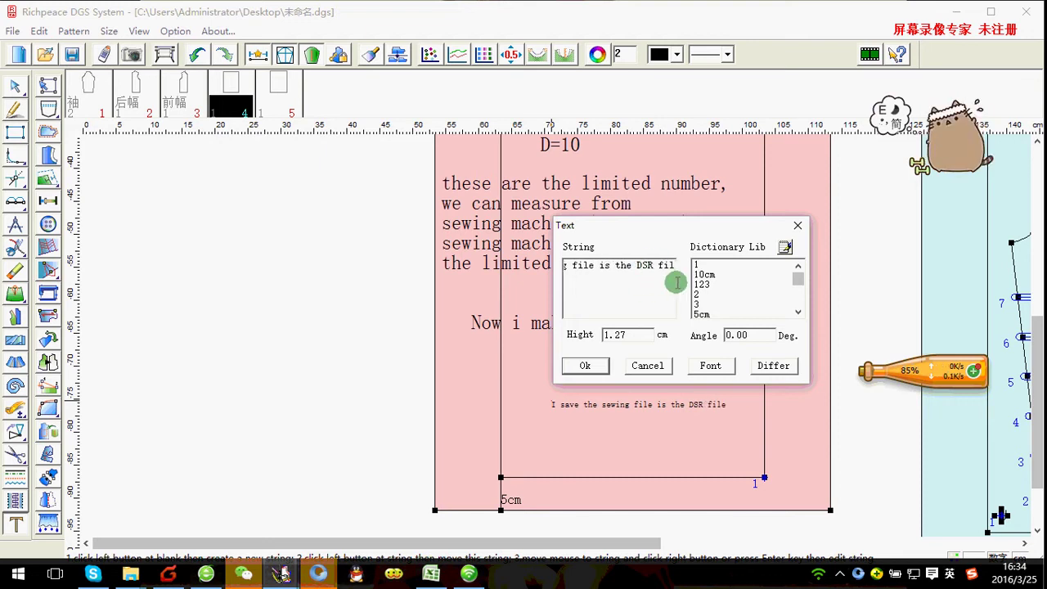
pyautogui.press('End')
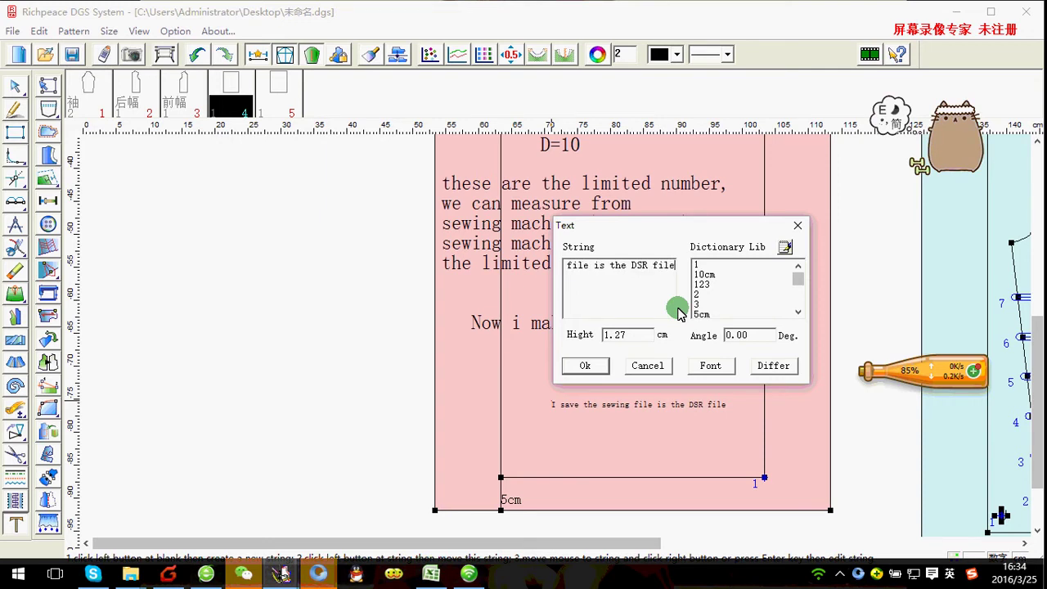
pyautogui.press('Home')
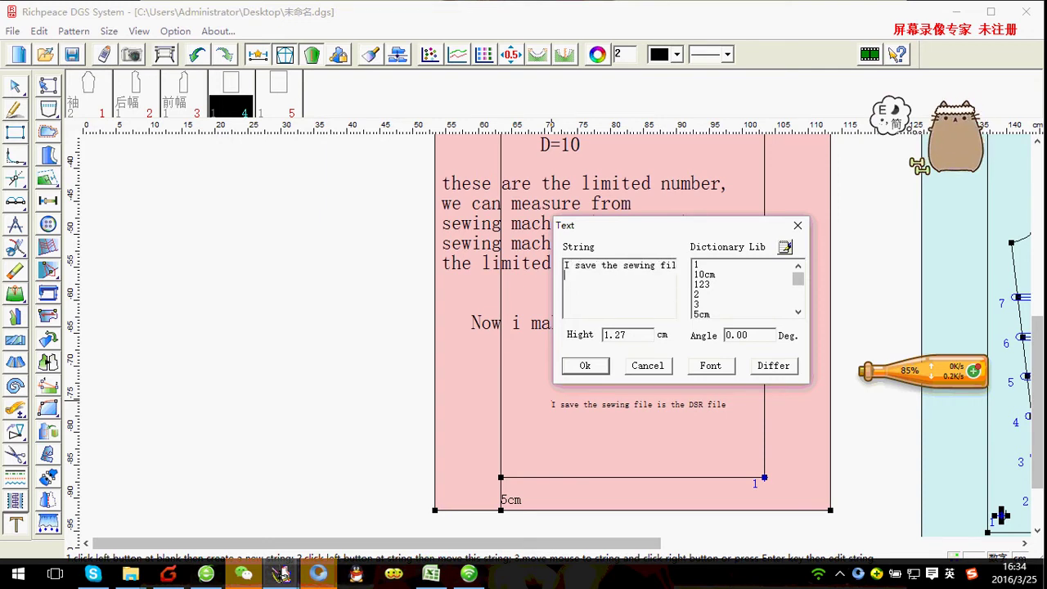
pyautogui.click(676, 307)
pyautogui.write('it')
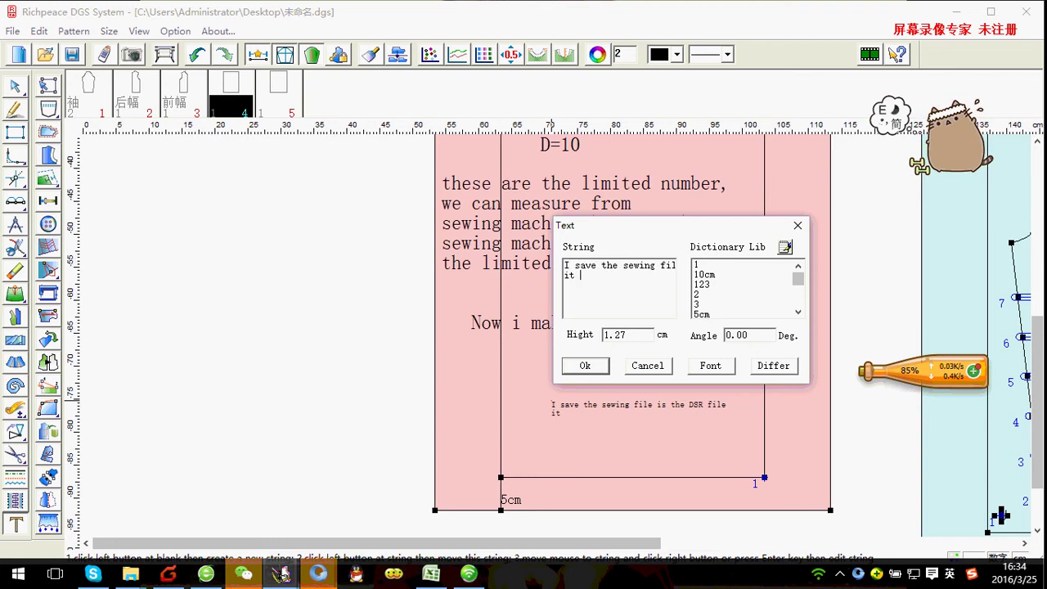
pyautogui.click(677, 309)
pyautogui.press('BackSpace')
pyautogui.press('BackSpace')
pyautogui.press('BackSpace')
pyautogui.write('w')
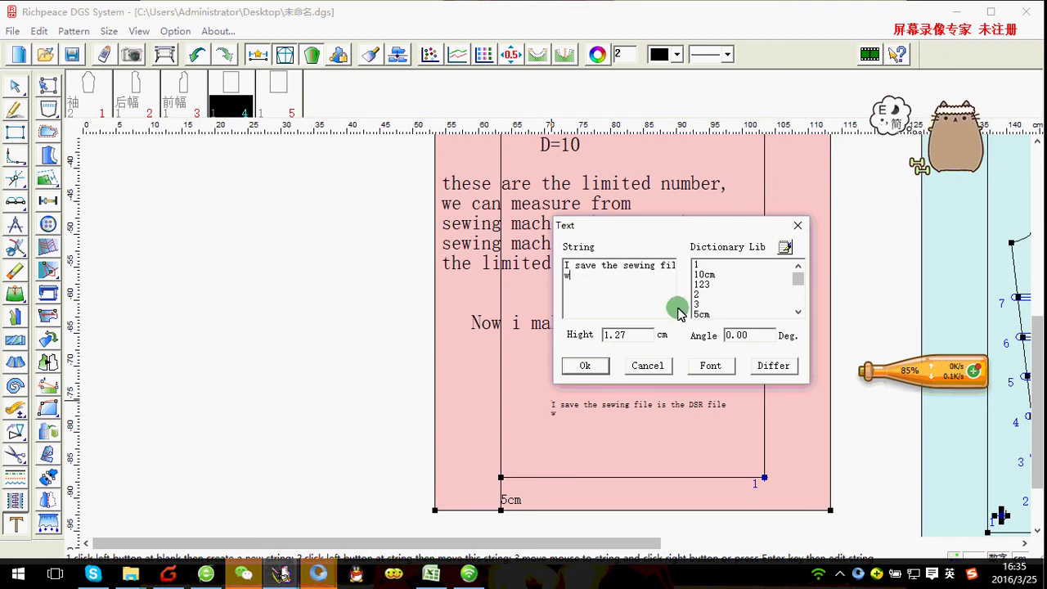
pyautogui.write('e ta')
pyautogui.write('ke')
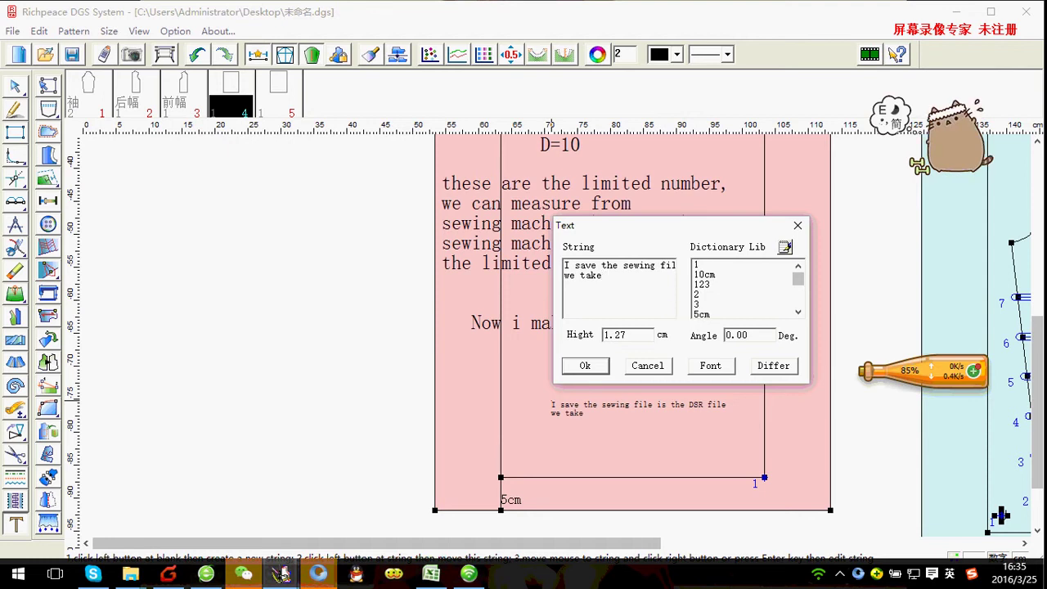
pyautogui.write(' the DSR ')
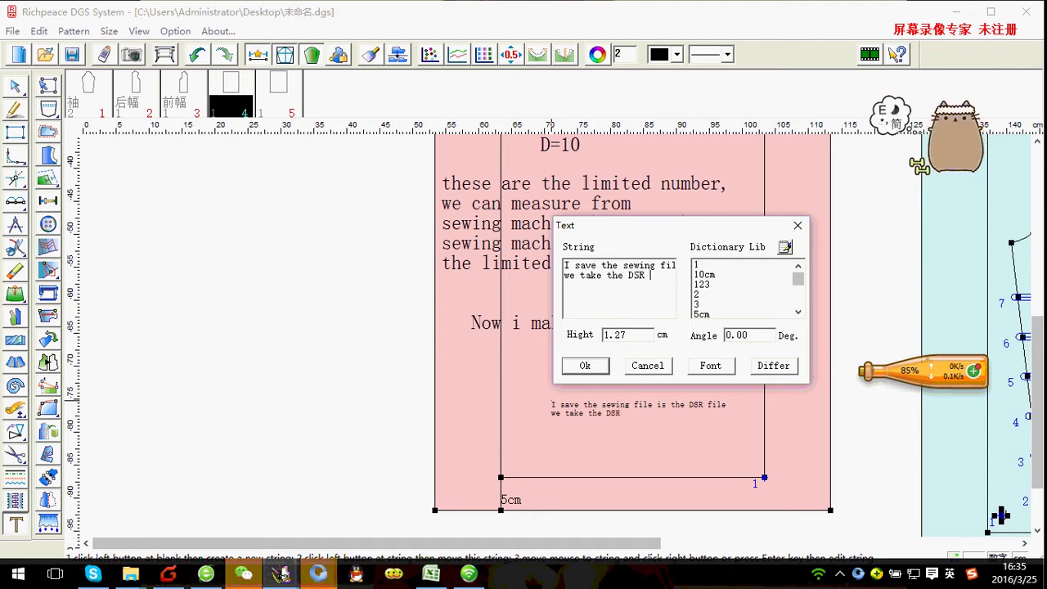
pyautogui.write('file')
pyautogui.press('Up')
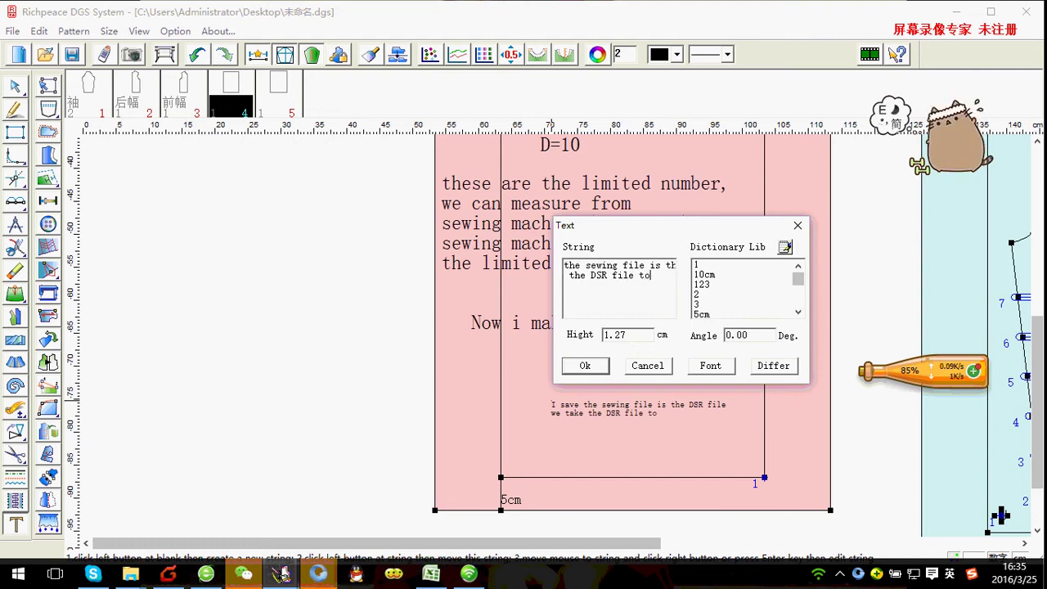
pyautogui.write('ile to the sewing')
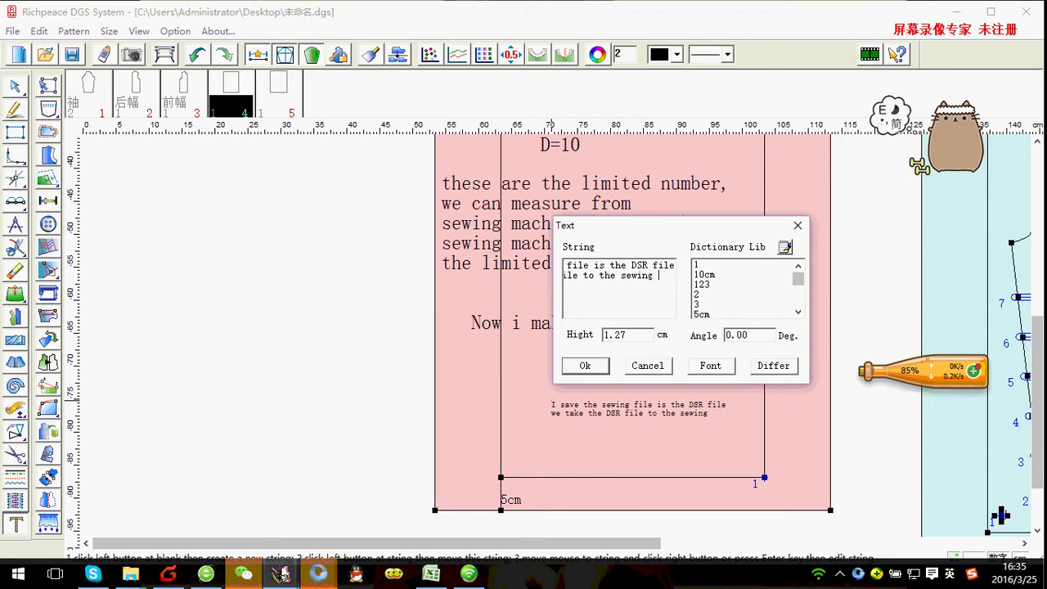
pyautogui.write(' machine')
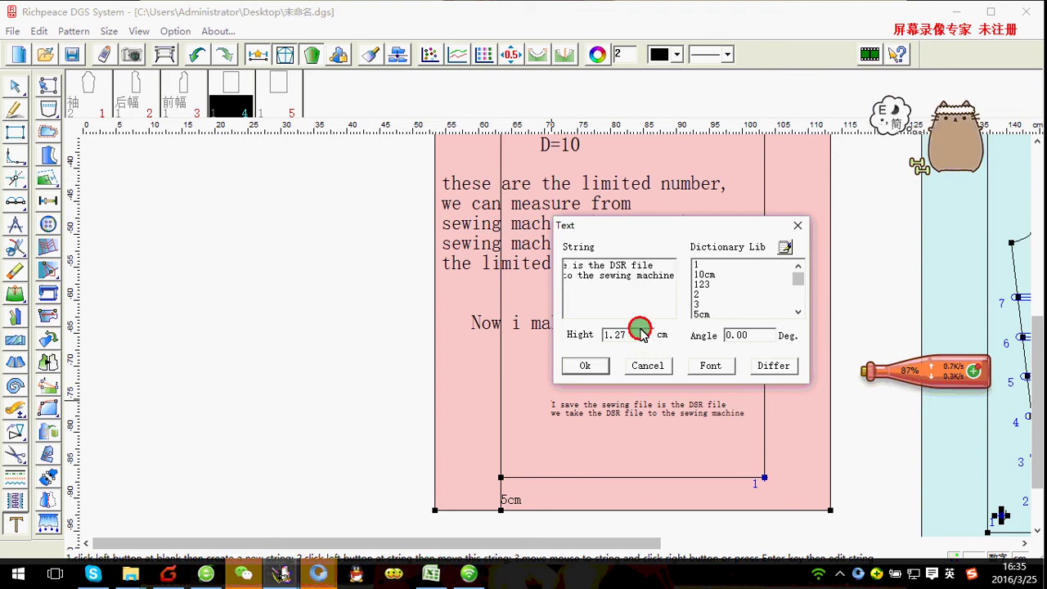
pyautogui.moveTo(642, 342); pyautogui.dragTo(564, 337)
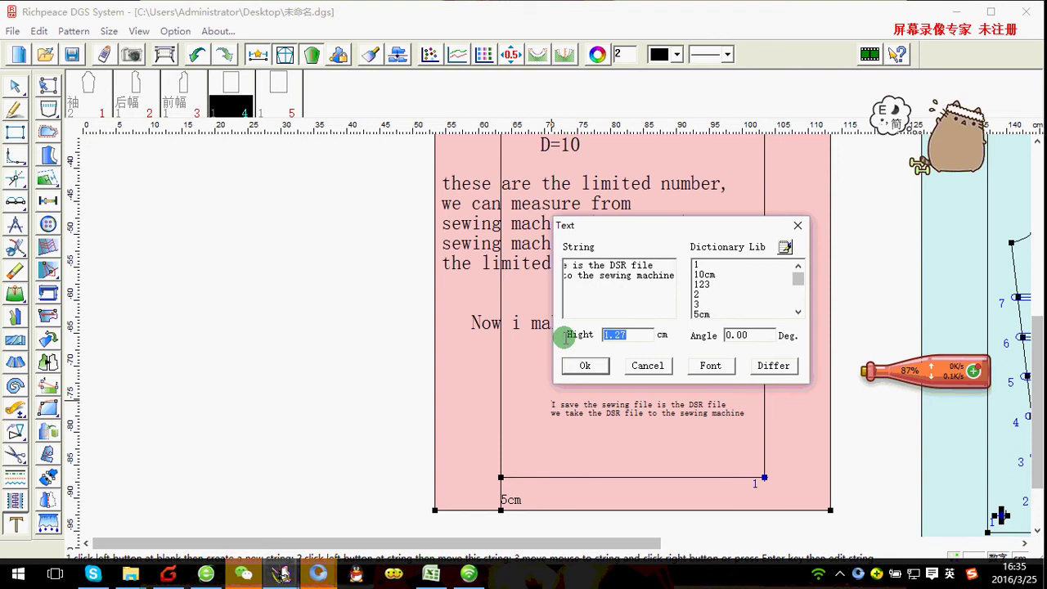
pyautogui.write('3')
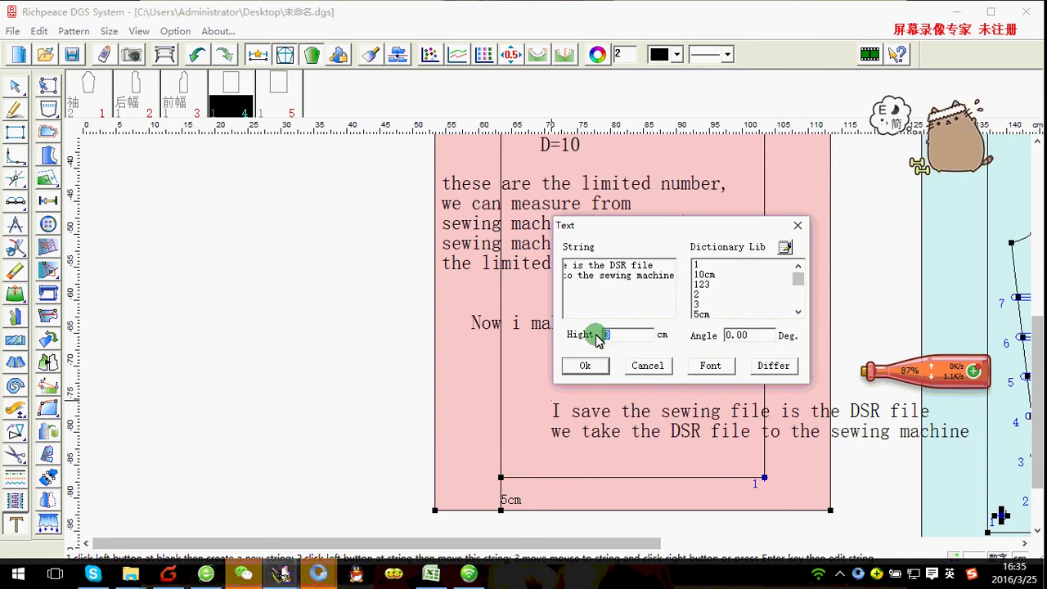
# Place the DSR note beneath 'Now i make the start point' on the pink template
pyautogui.click(597, 370)
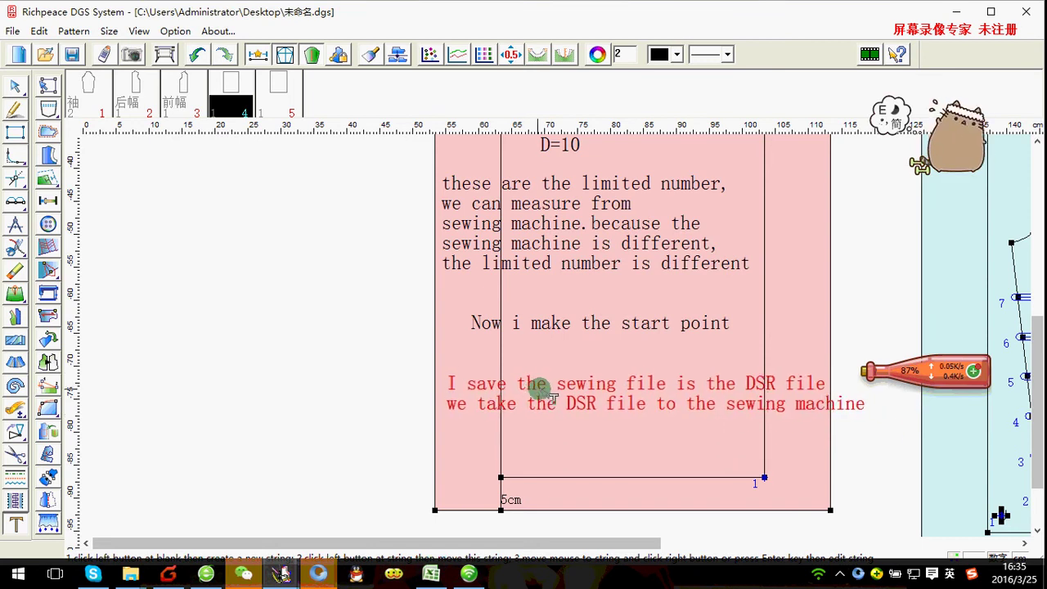
pyautogui.click(542, 386)
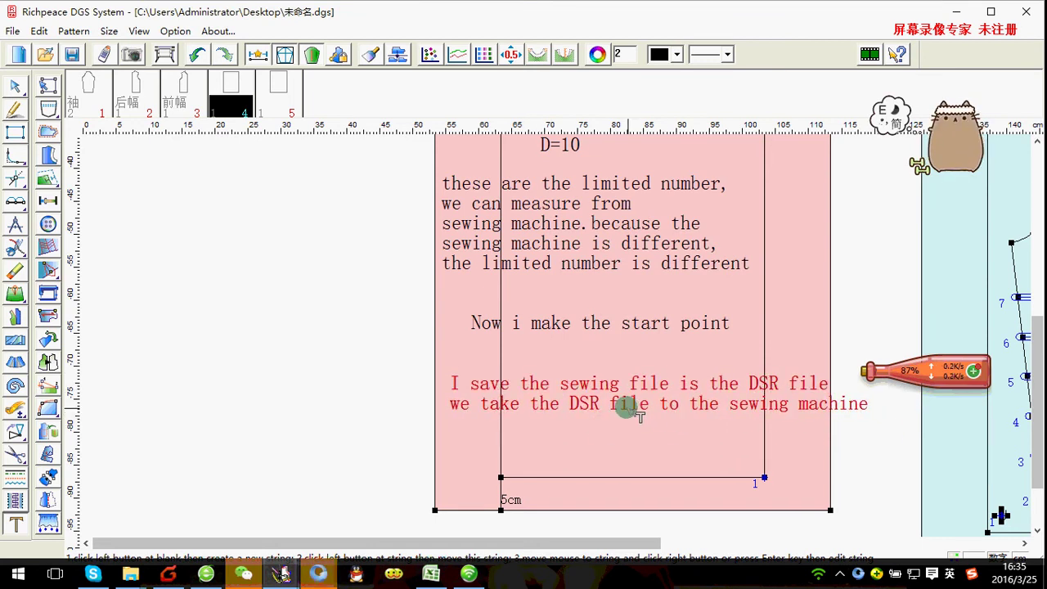
pyautogui.middleClick(688, 368)
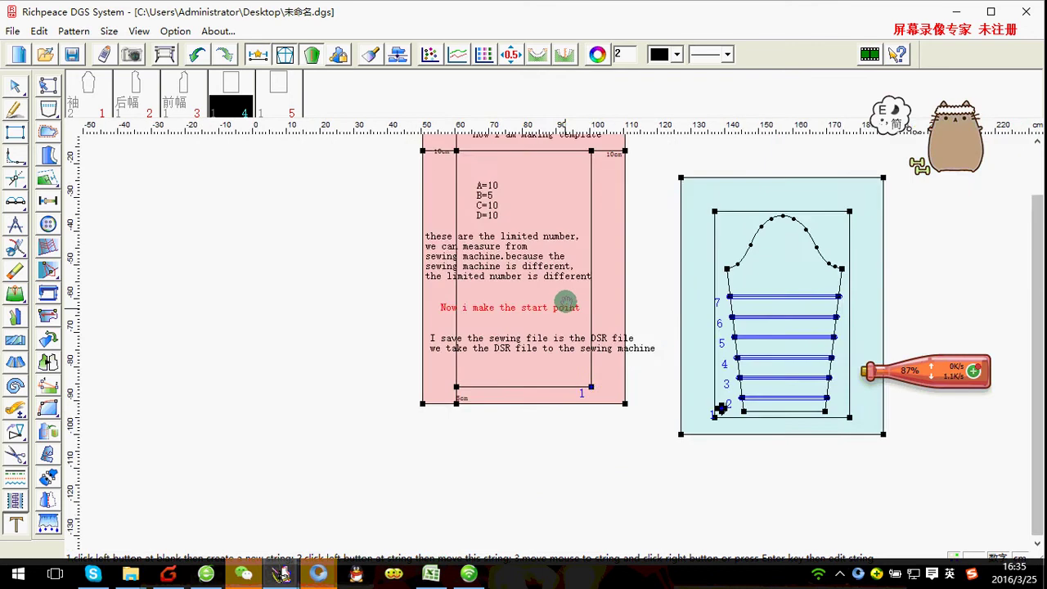
pyautogui.scroll(-1, 573, 327)
pyautogui.scroll(1, 575, 335)
pyautogui.scroll(-1, 589, 339)
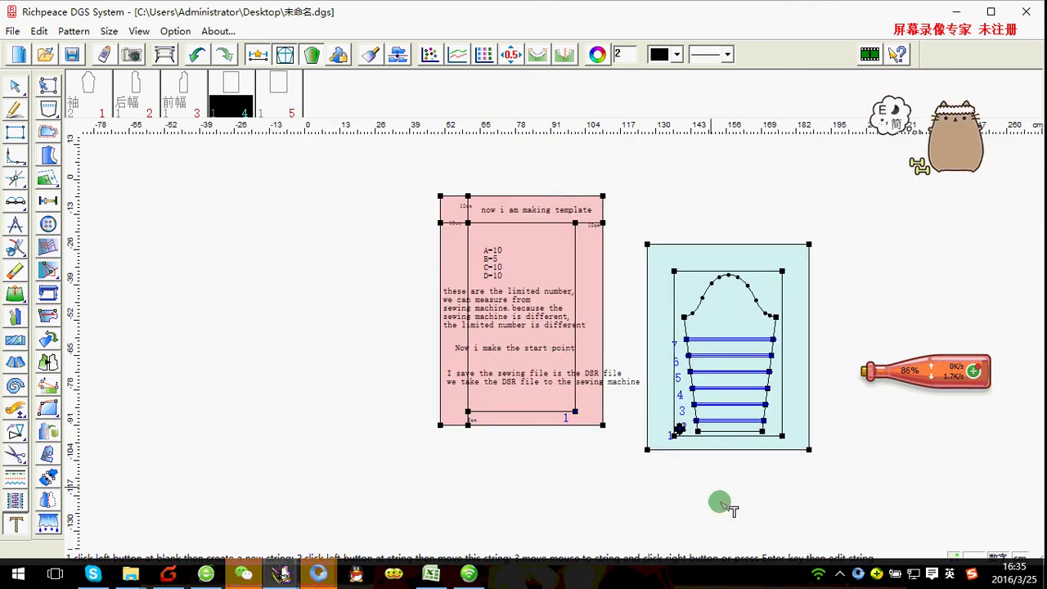
pyautogui.click(839, 574)
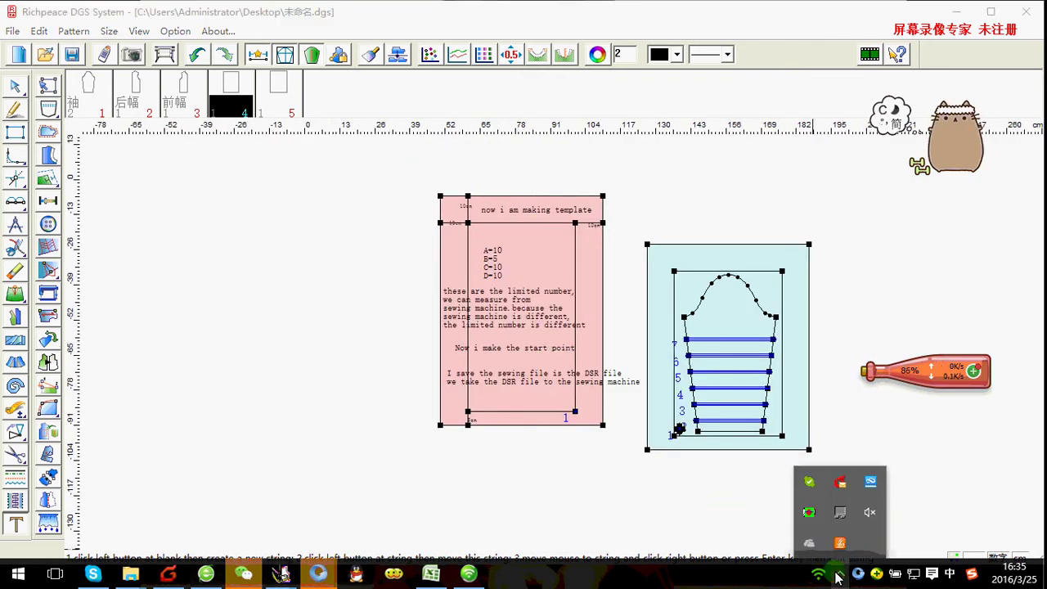
pyautogui.click(809, 512)
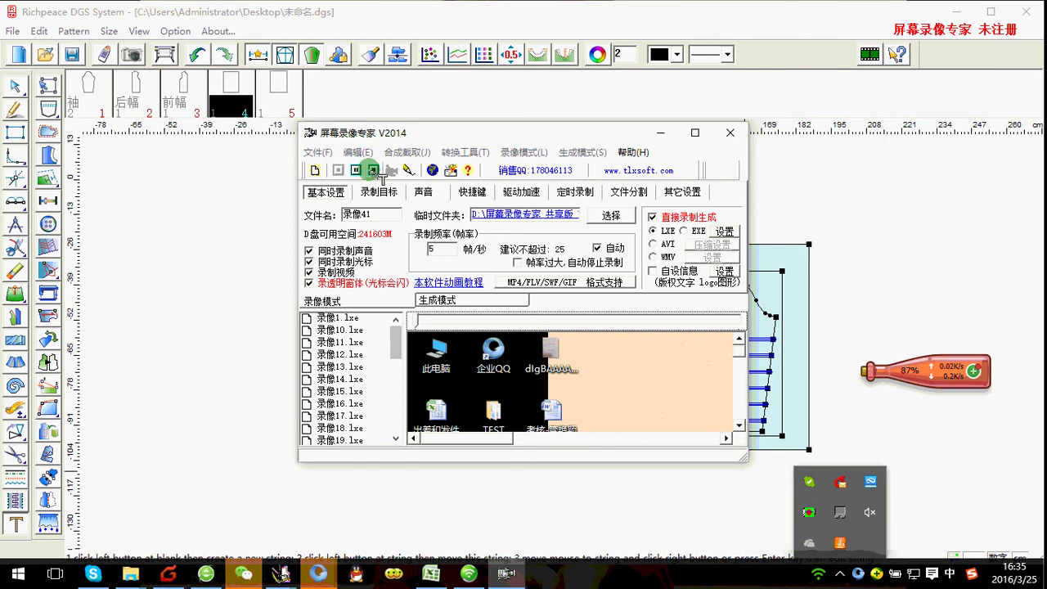